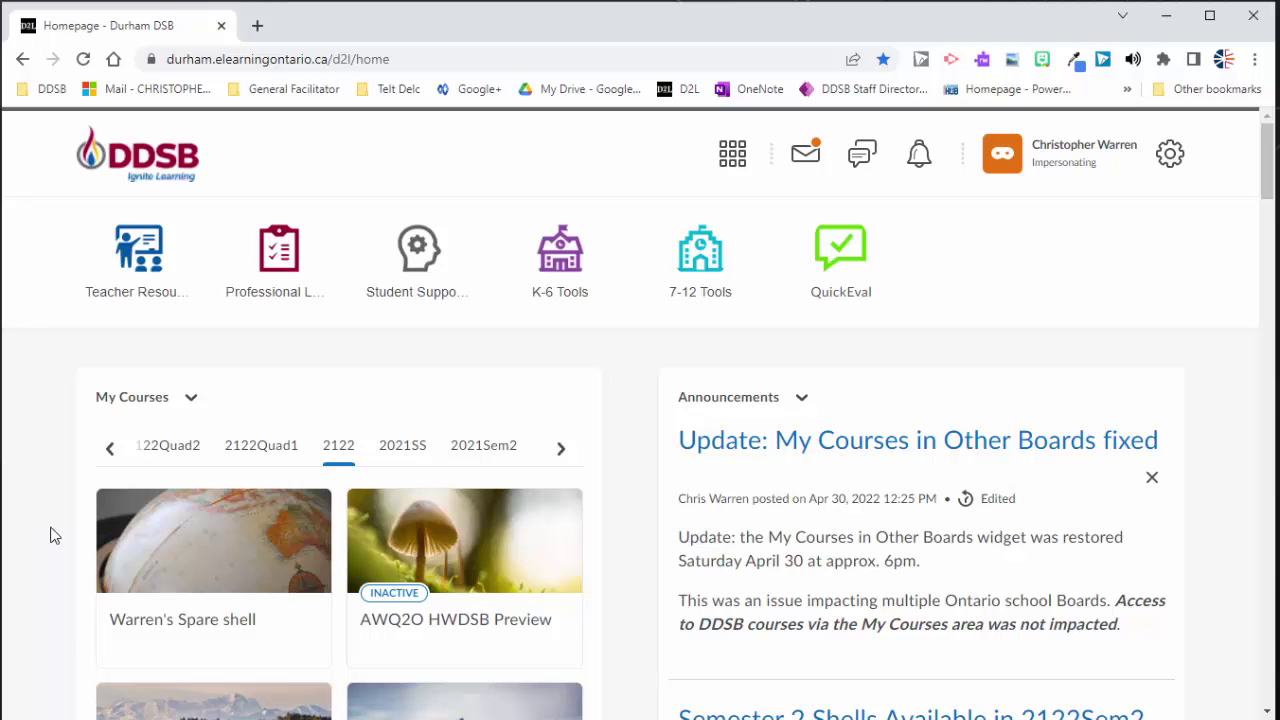
Step: Open the Warren's Spare shell course from the Brightspace homepage
{"action": "left_click", "coordinate": [180, 598]}
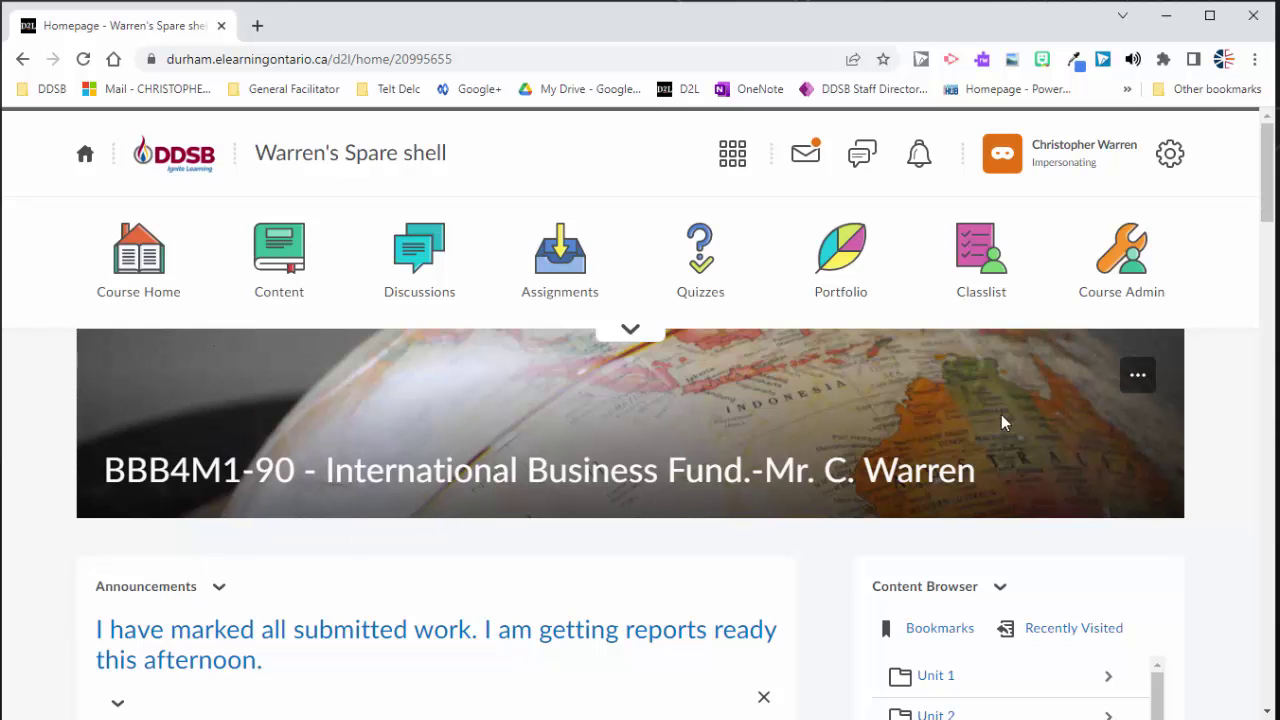
Step: Open the Classlist and review its two enrolled users, one teacher and one student
{"action": "left_click", "coordinate": [970, 262]}
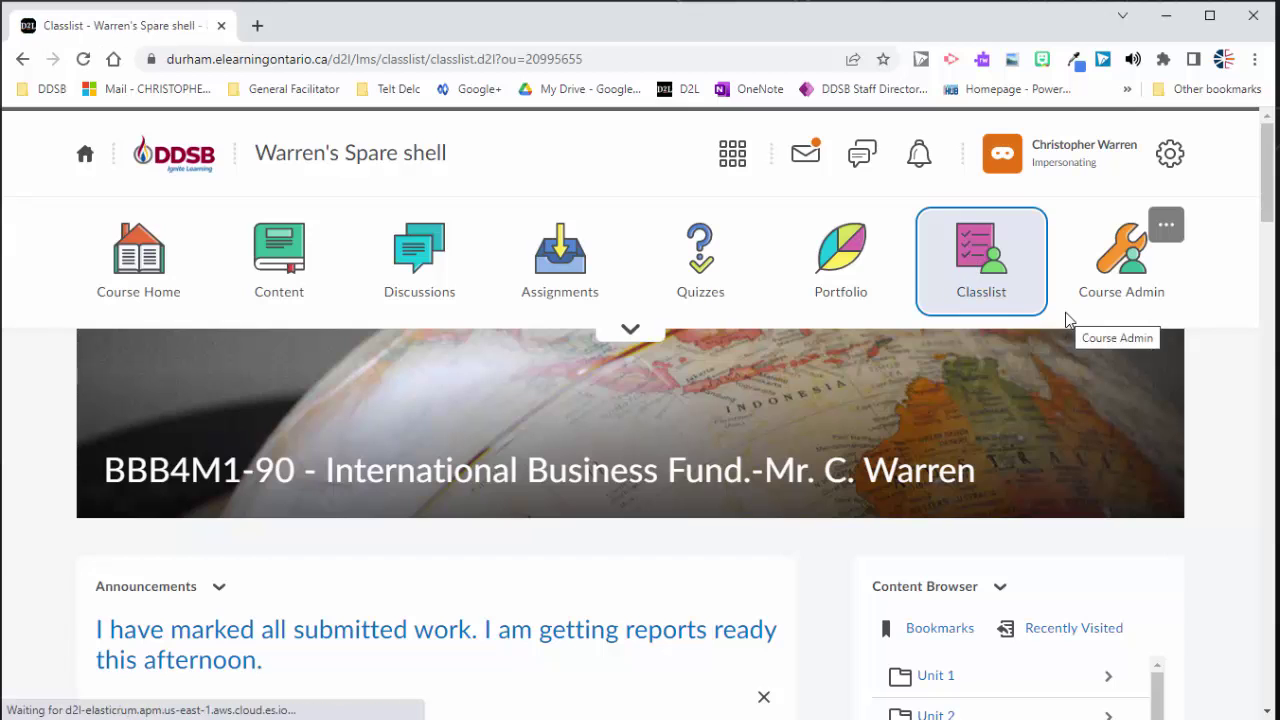
{"action": "scroll", "coordinate": [750, 420], "scroll_direction": "down", "scroll_amount": 1}
{"action": "scroll", "coordinate": [748, 410], "scroll_direction": "down", "scroll_amount": 2}
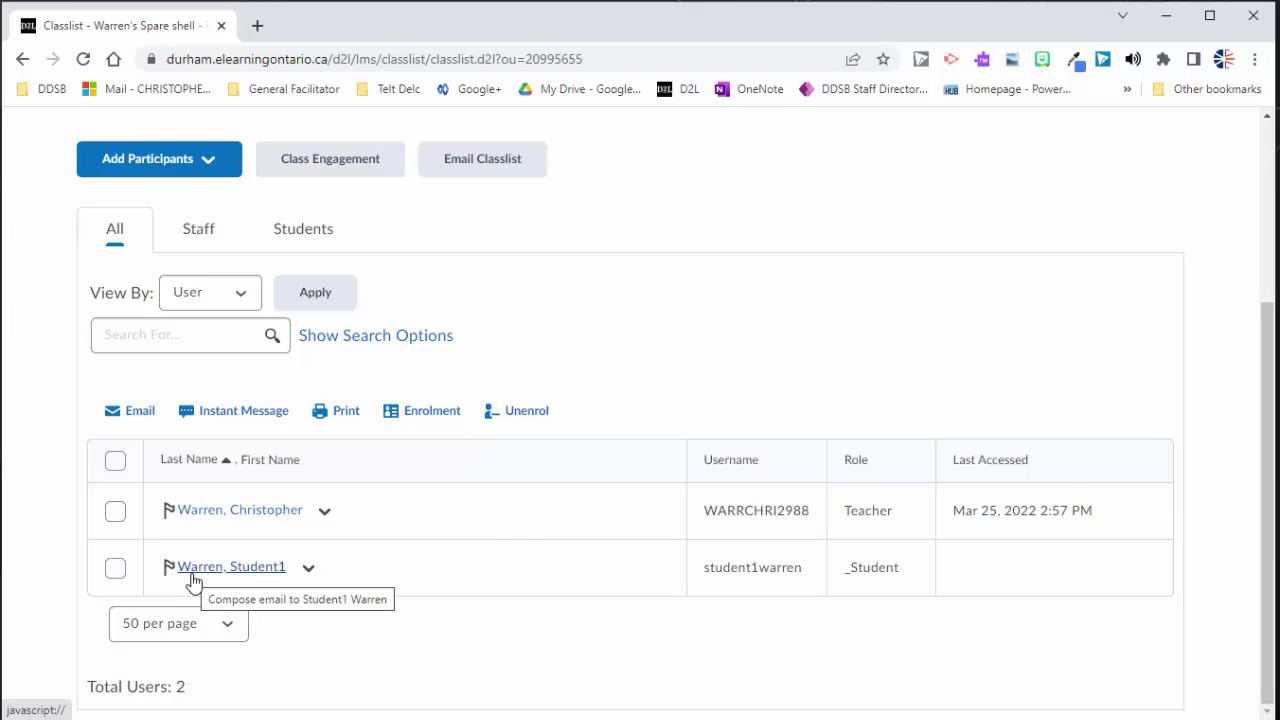
{"action": "scroll", "coordinate": [643, 551], "scroll_direction": "up", "scroll_amount": 1}
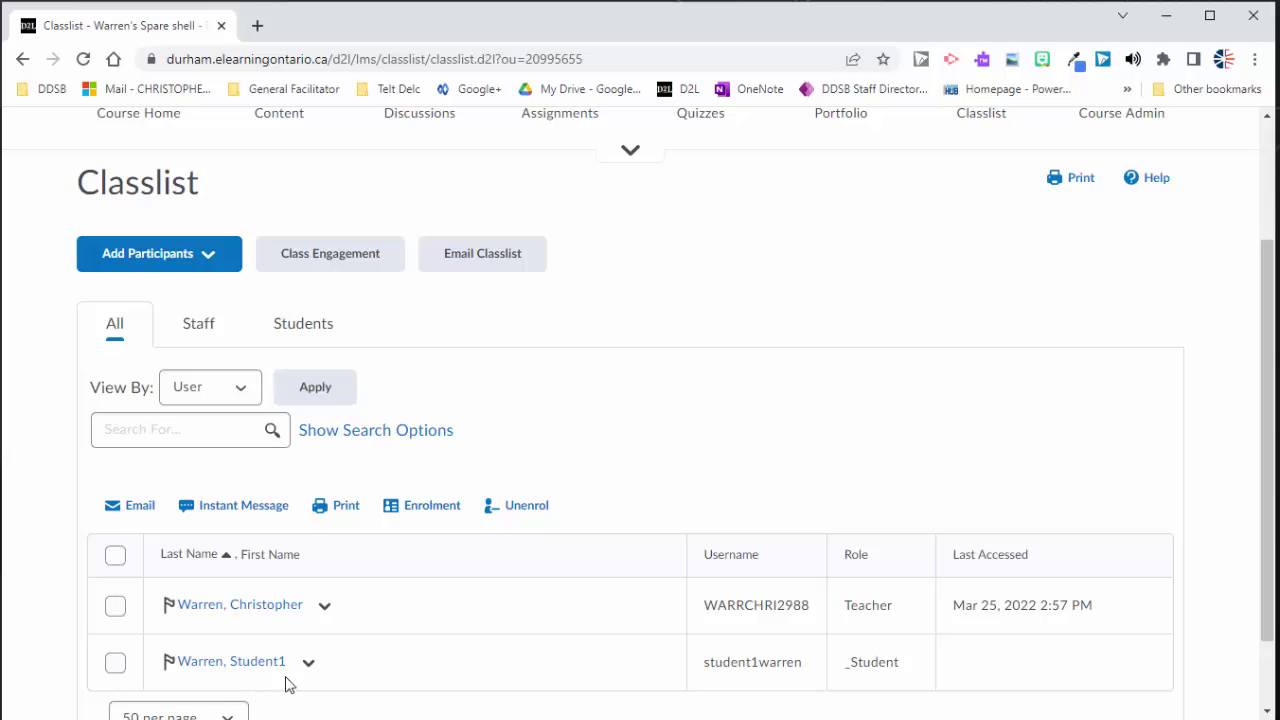
{"action": "scroll", "coordinate": [204, 641], "scroll_direction": "up", "scroll_amount": 2}
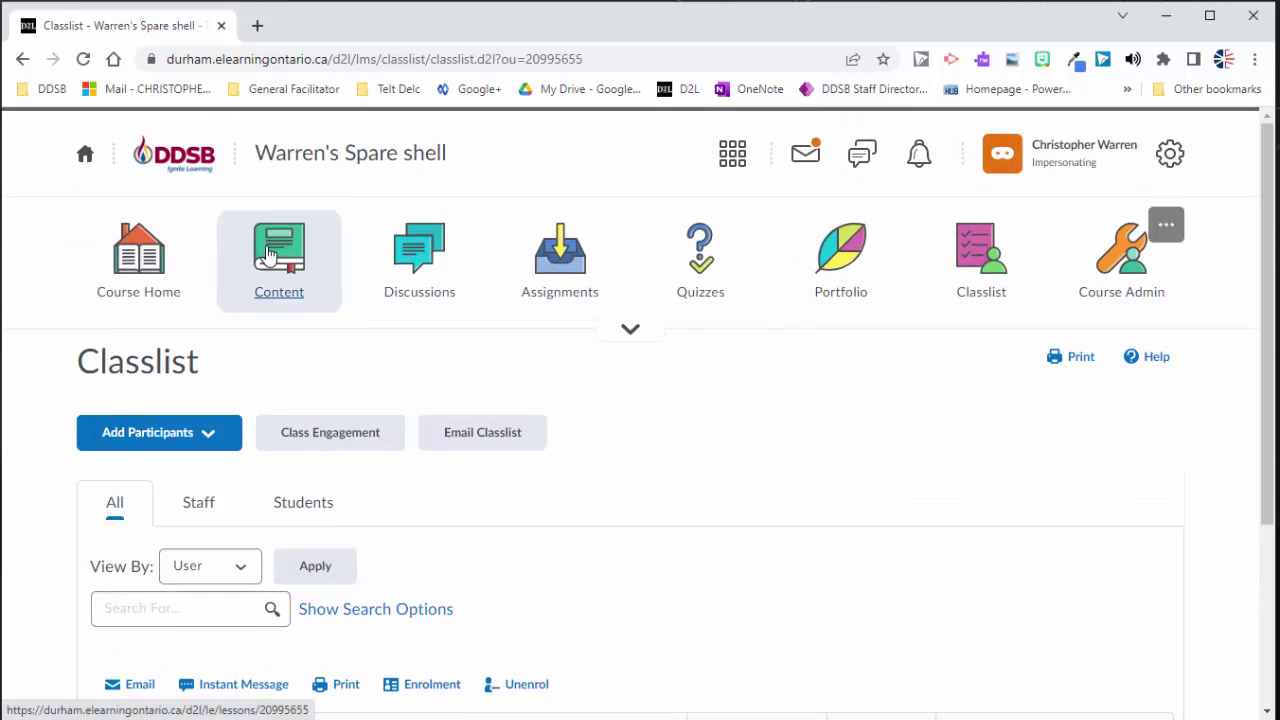
Step: Open Content and scroll the unit list down to the Course Culminating Project (ISU)
{"action": "left_click", "coordinate": [268, 256]}
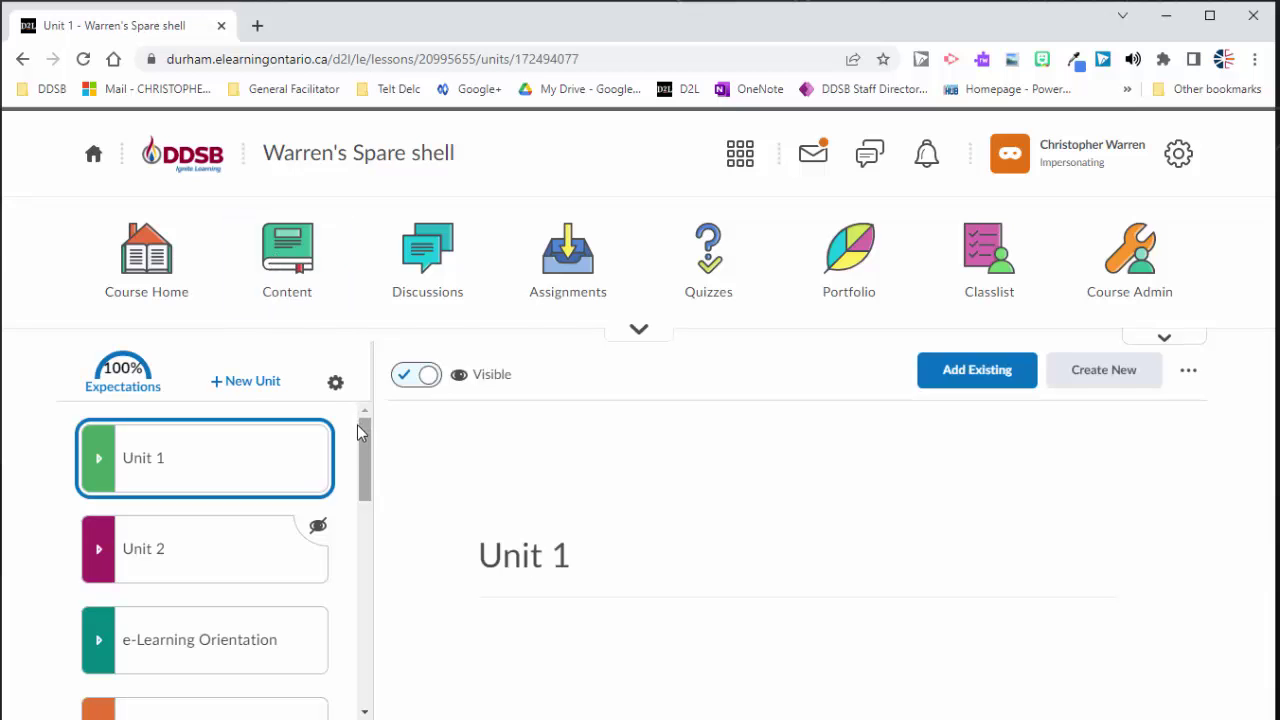
{"action": "left_click_drag", "start_coordinate": [369, 442], "coordinate": [367, 670]}
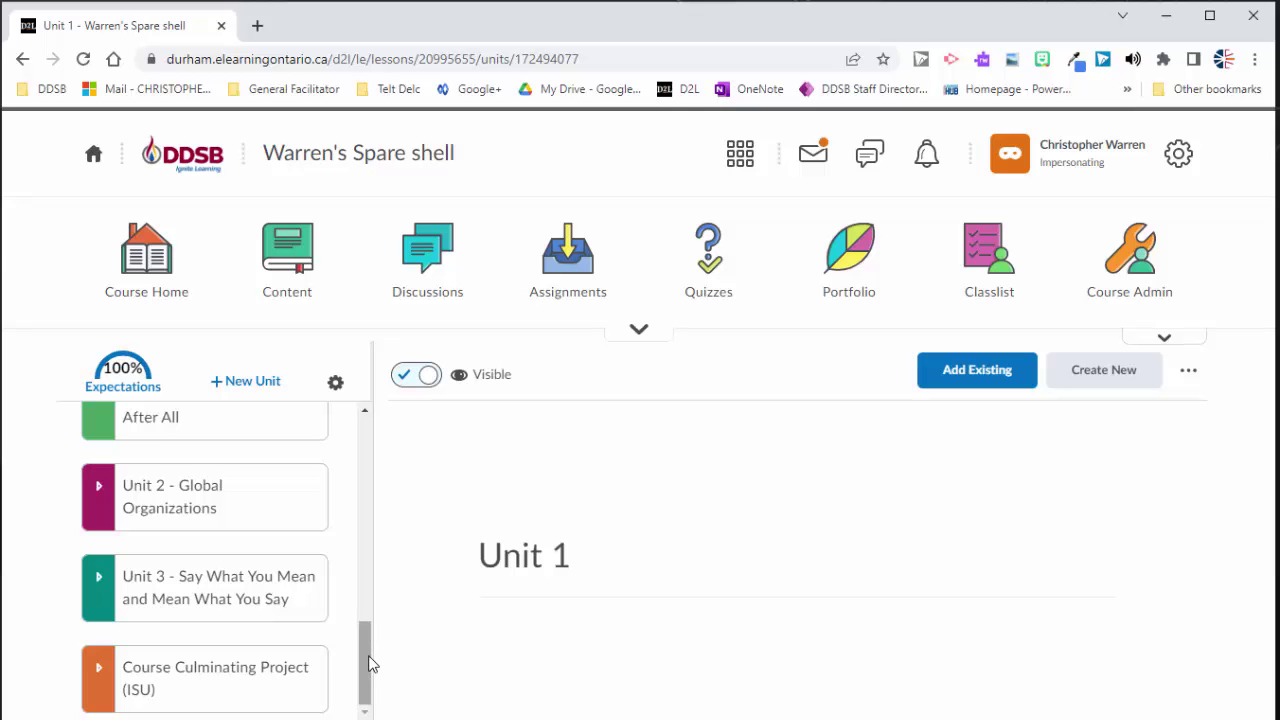
Step: From Course Admin, open Intelligent Agents to view the Attendance, Course Access and Course Activity agents
{"action": "left_click", "coordinate": [1124, 266]}
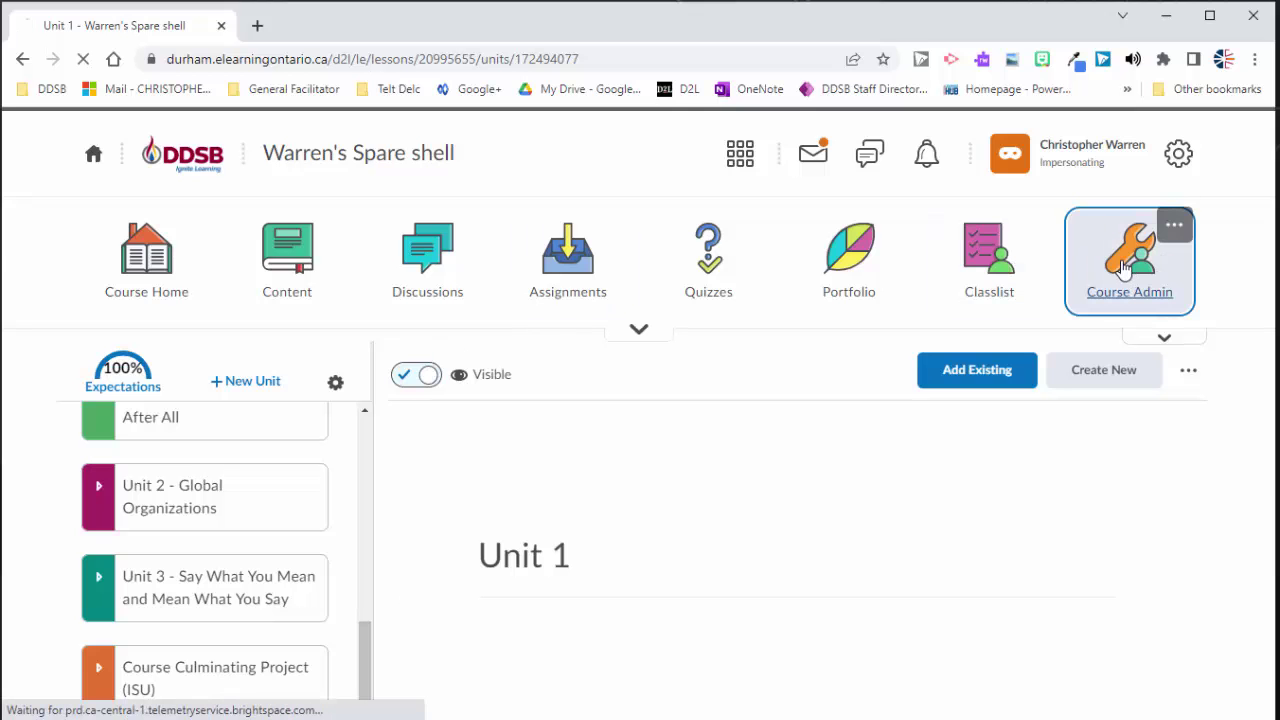
{"action": "scroll", "coordinate": [1007, 459], "scroll_direction": "down", "scroll_amount": 2}
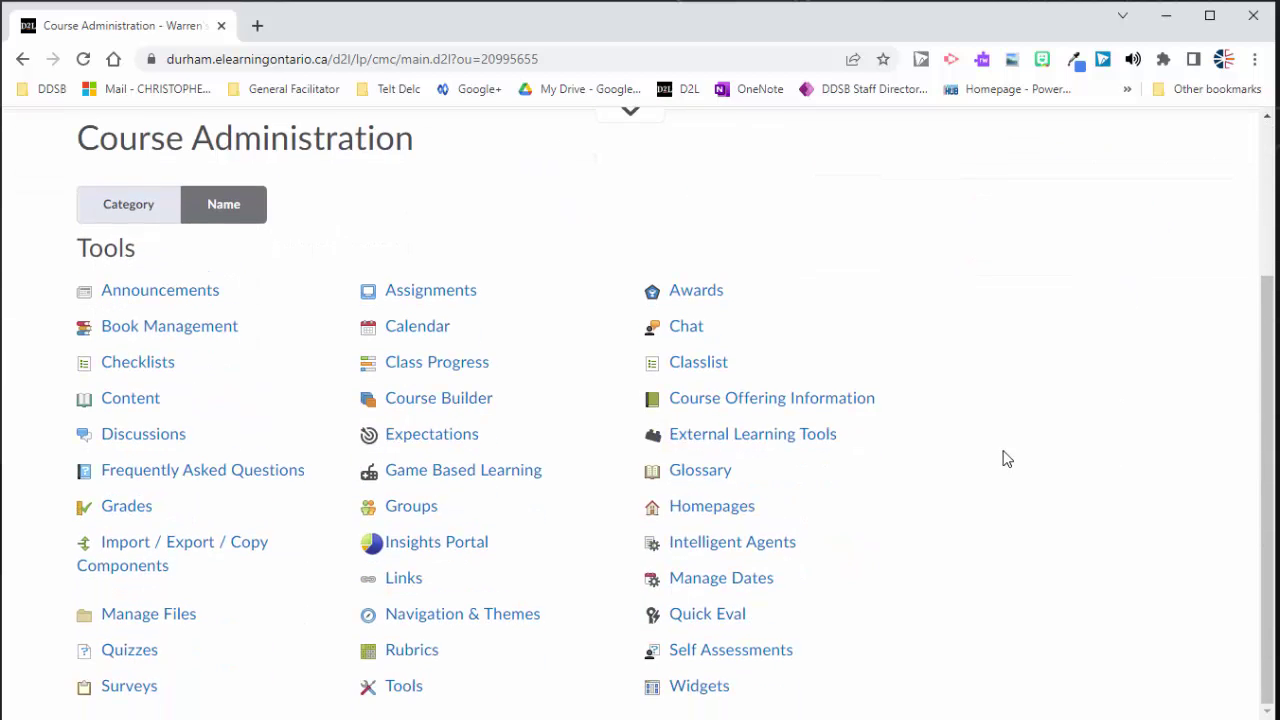
{"action": "left_click", "coordinate": [748, 542]}
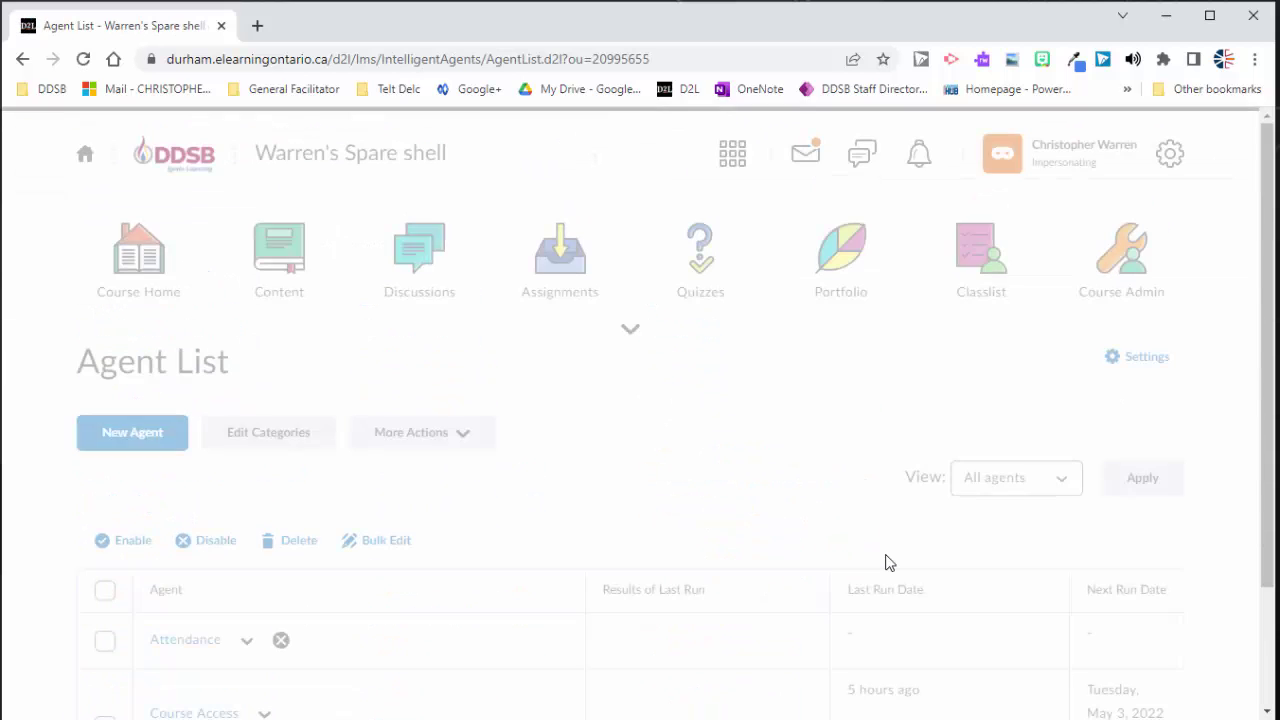
{"action": "scroll", "coordinate": [668, 523], "scroll_direction": "down", "scroll_amount": 2}
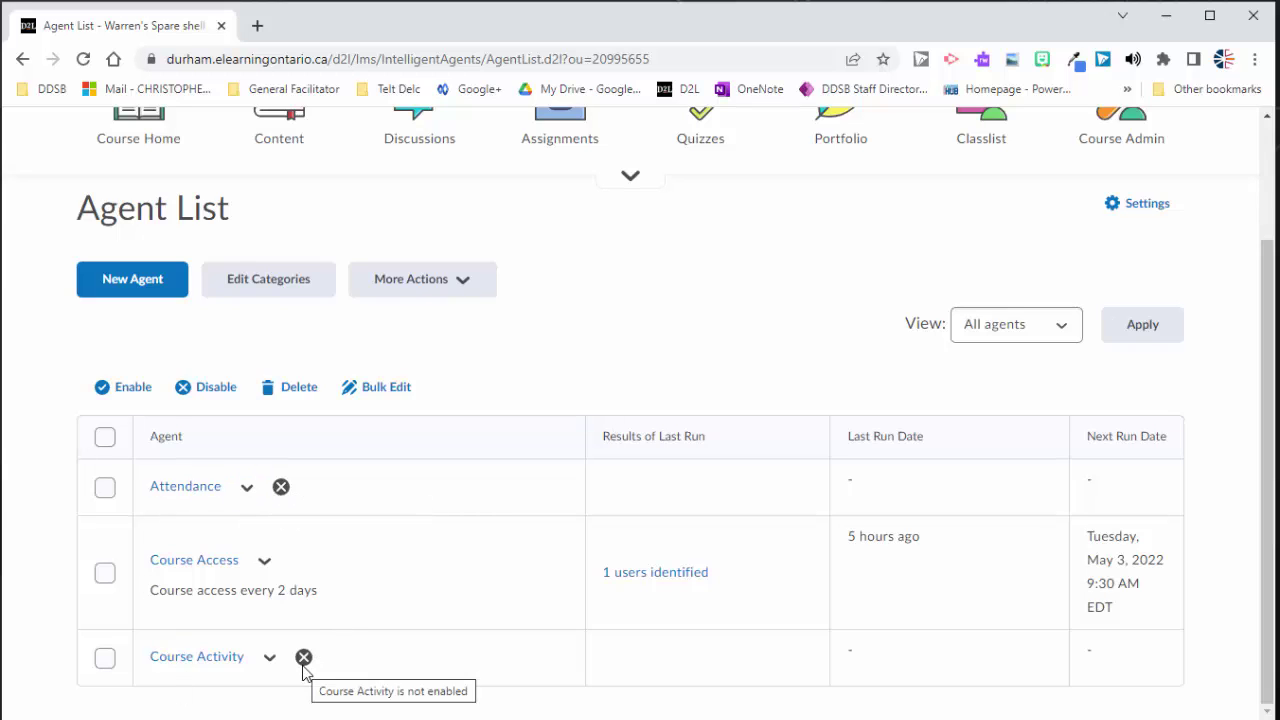
{"action": "scroll", "coordinate": [540, 550], "scroll_direction": "up", "scroll_amount": 1}
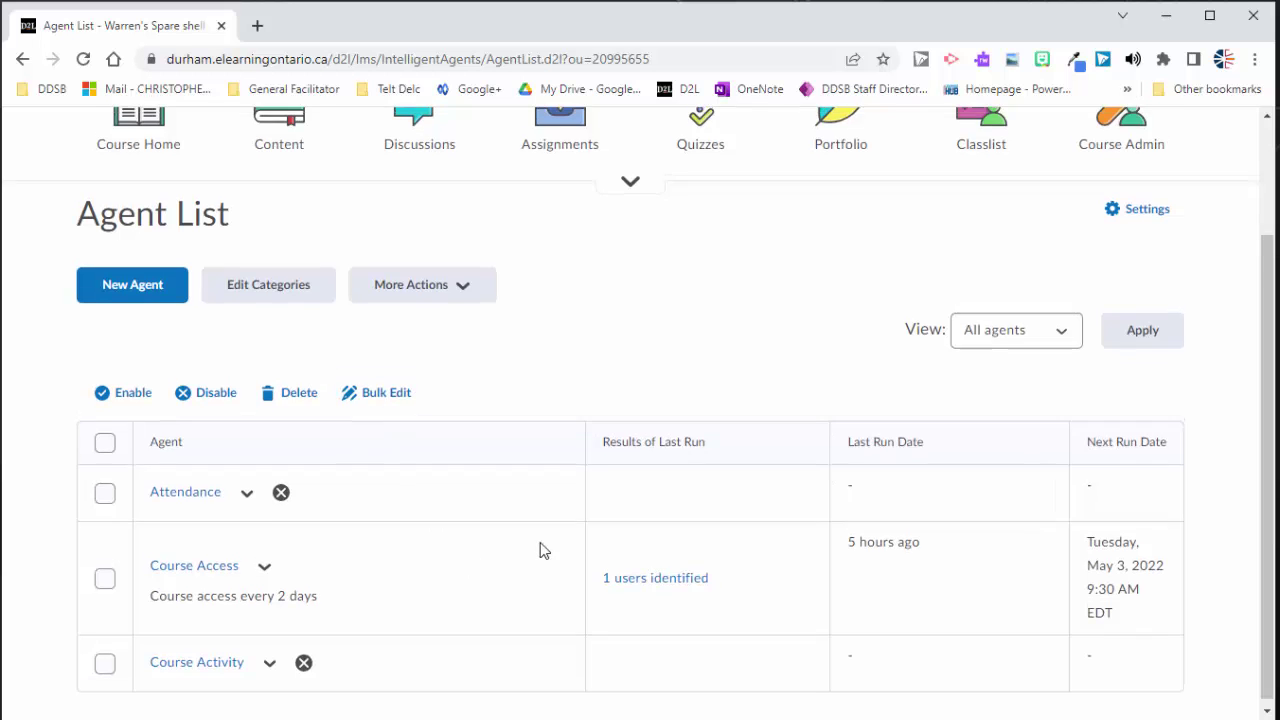
{"action": "scroll", "coordinate": [540, 550], "scroll_direction": "up", "scroll_amount": 1}
Step: Start a new intelligent agent named 'Final ISU Access'
{"action": "left_click", "coordinate": [122, 378]}
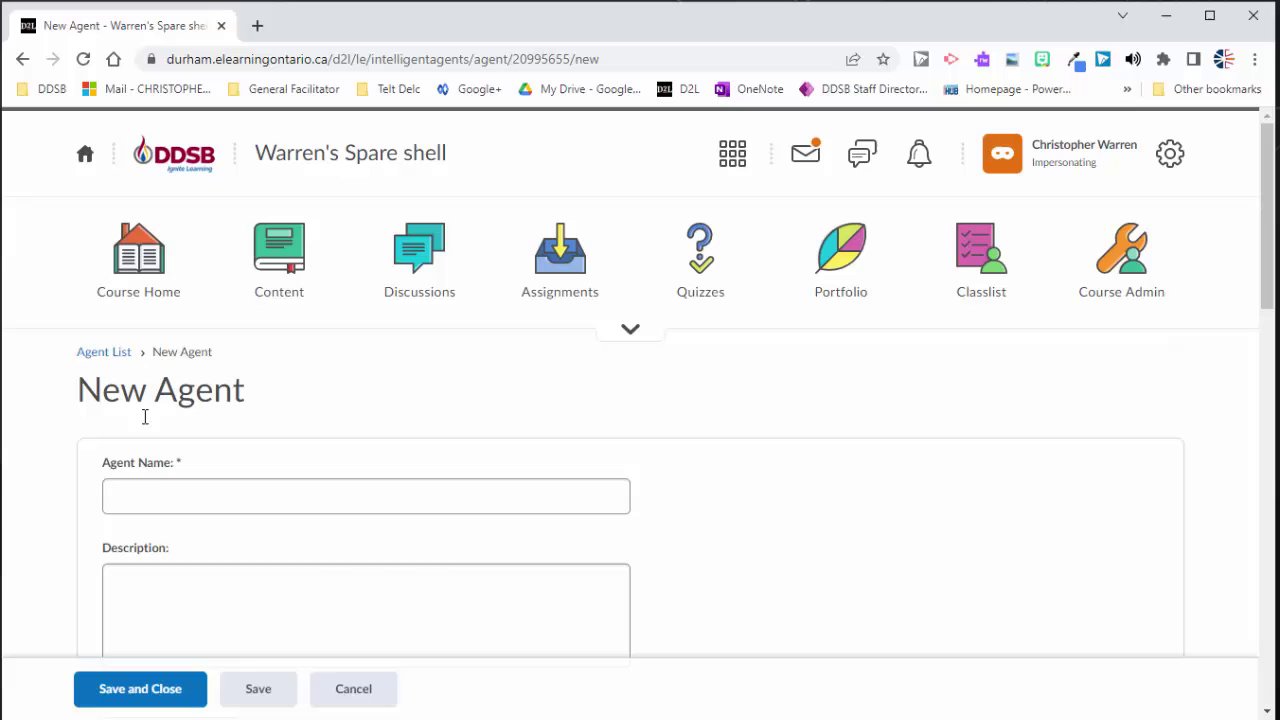
{"action": "left_click", "coordinate": [153, 494]}
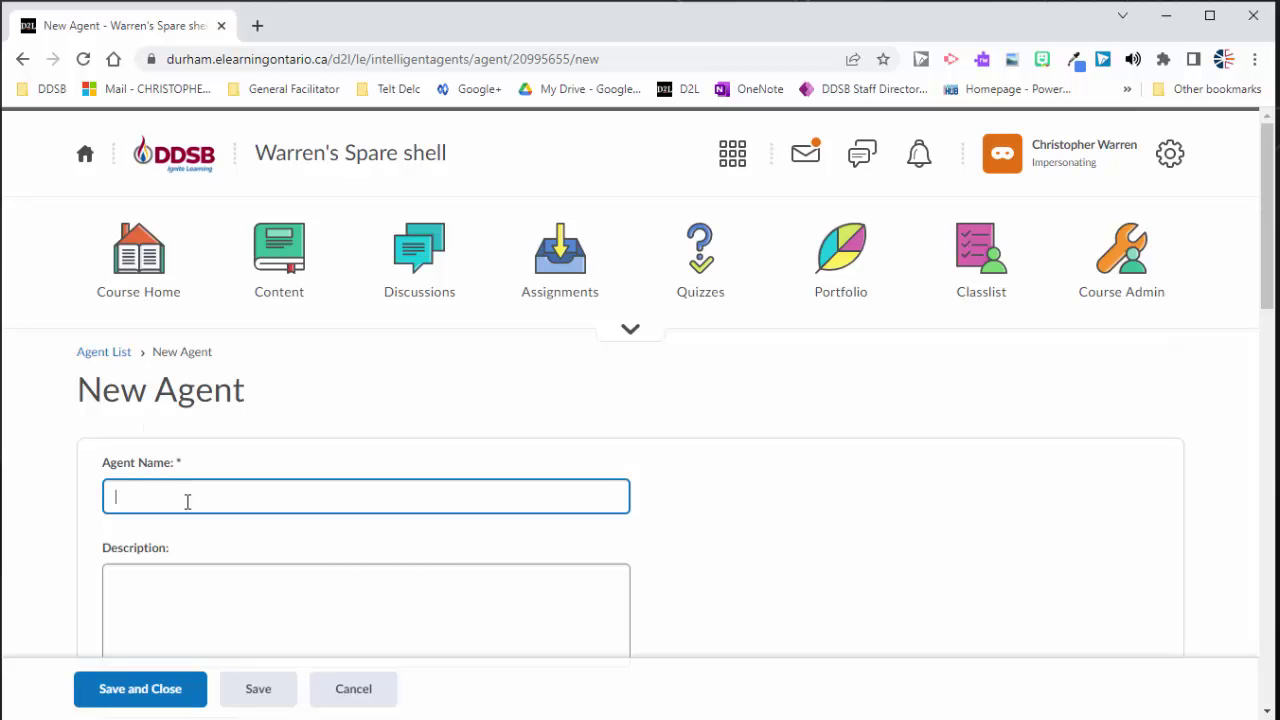
{"action": "type", "text": "Fina"}
{"action": "type", "text": "l ISU Arc"}
{"action": "type", "text": "ess"}
{"action": "scroll", "coordinate": [225, 533], "scroll_direction": "down", "scroll_amount": 2}
Step: Describe it as 'This agent runs to check to see who has accessed the final evaluation module'
{"action": "left_click", "coordinate": [233, 469]}
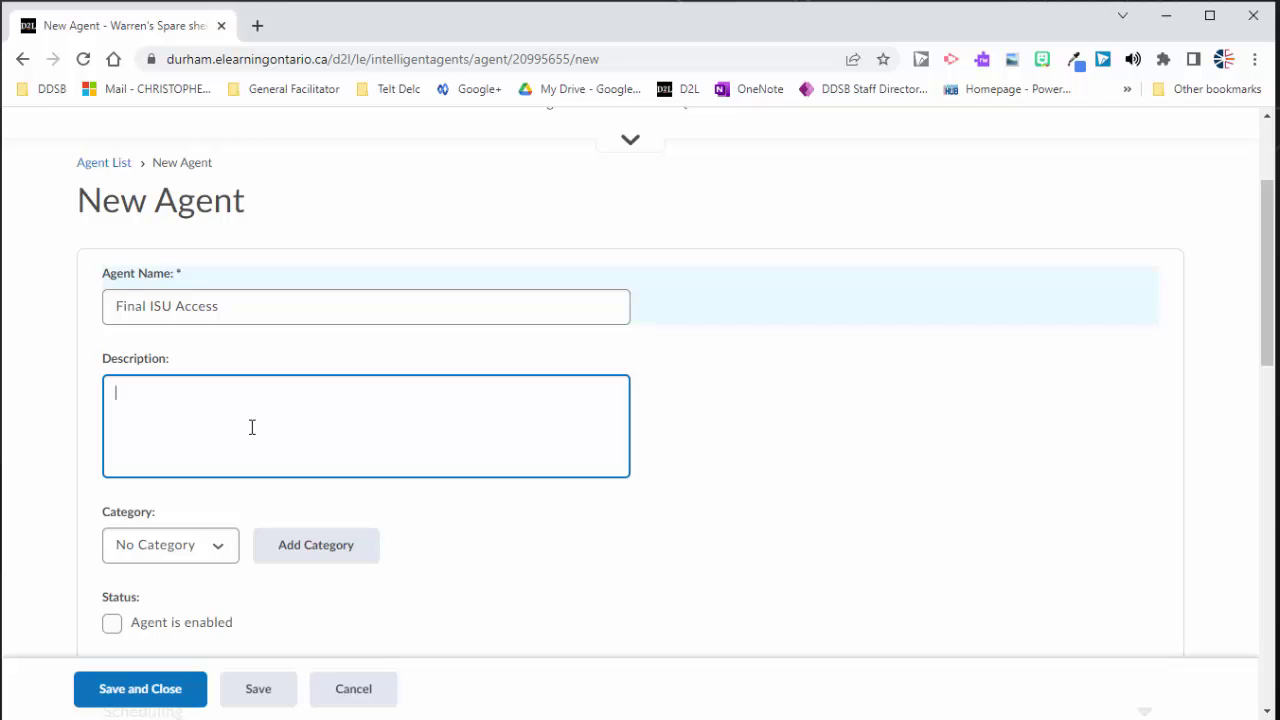
{"action": "type", "text": "This agent runs to ch"}
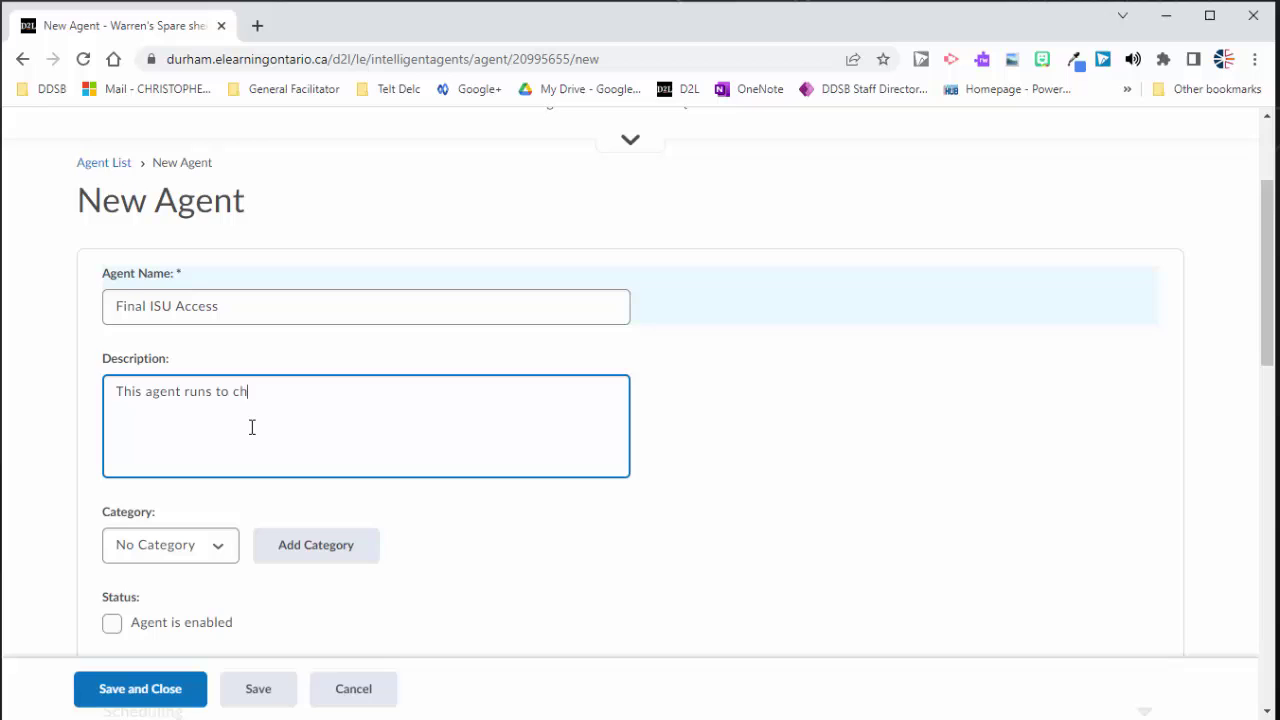
{"action": "type", "text": "eck to see who has access"}
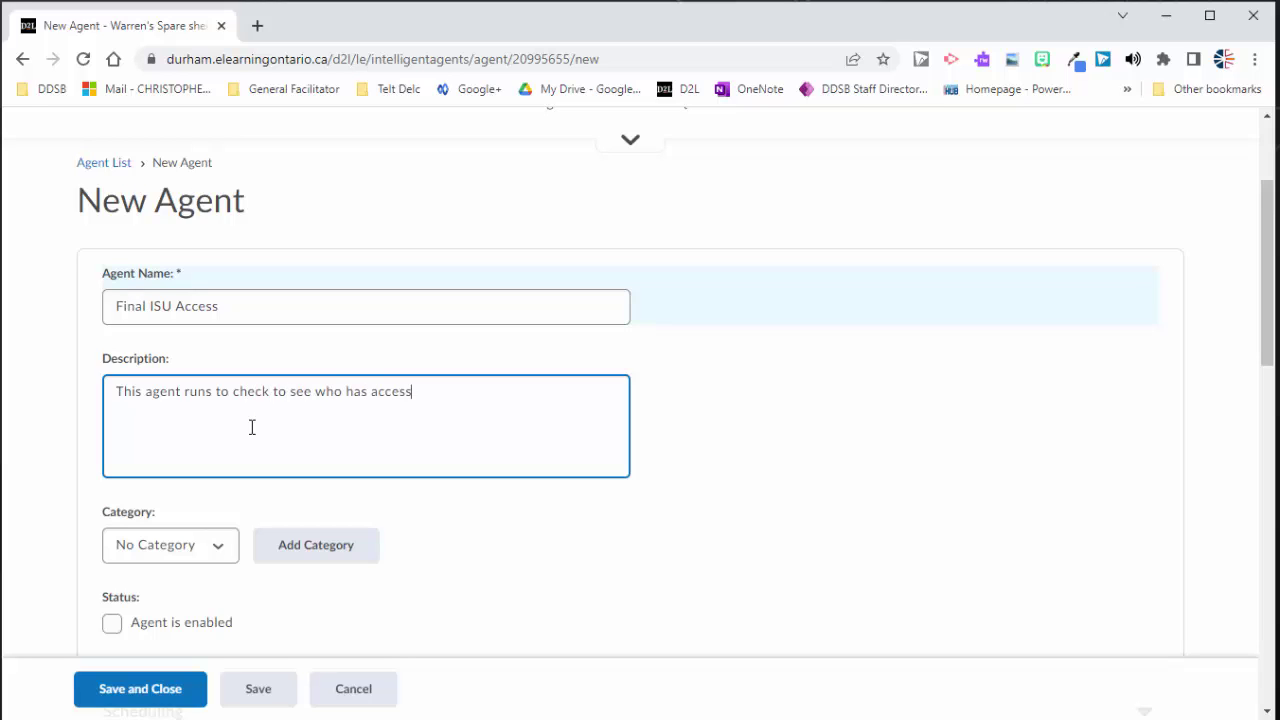
{"action": "type", "text": "ed the final evaluat"}
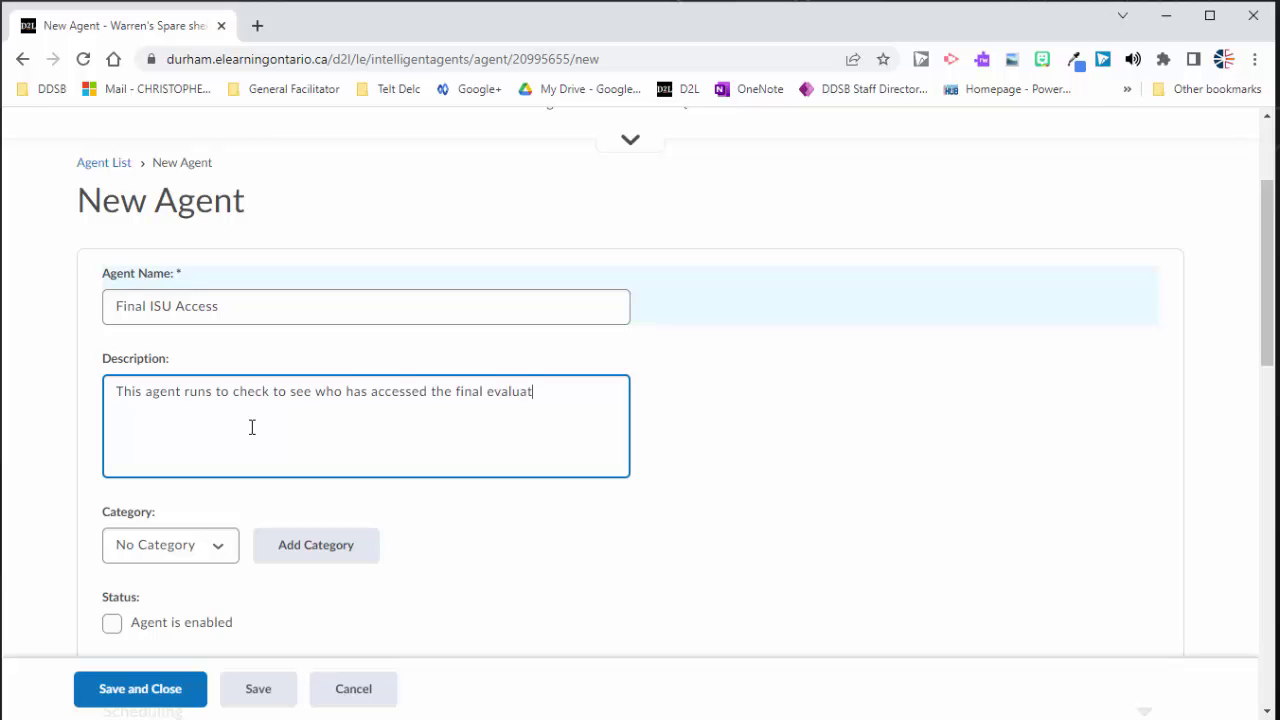
{"action": "type", "text": "ion module."}
{"action": "left_click", "coordinate": [56, 402]}
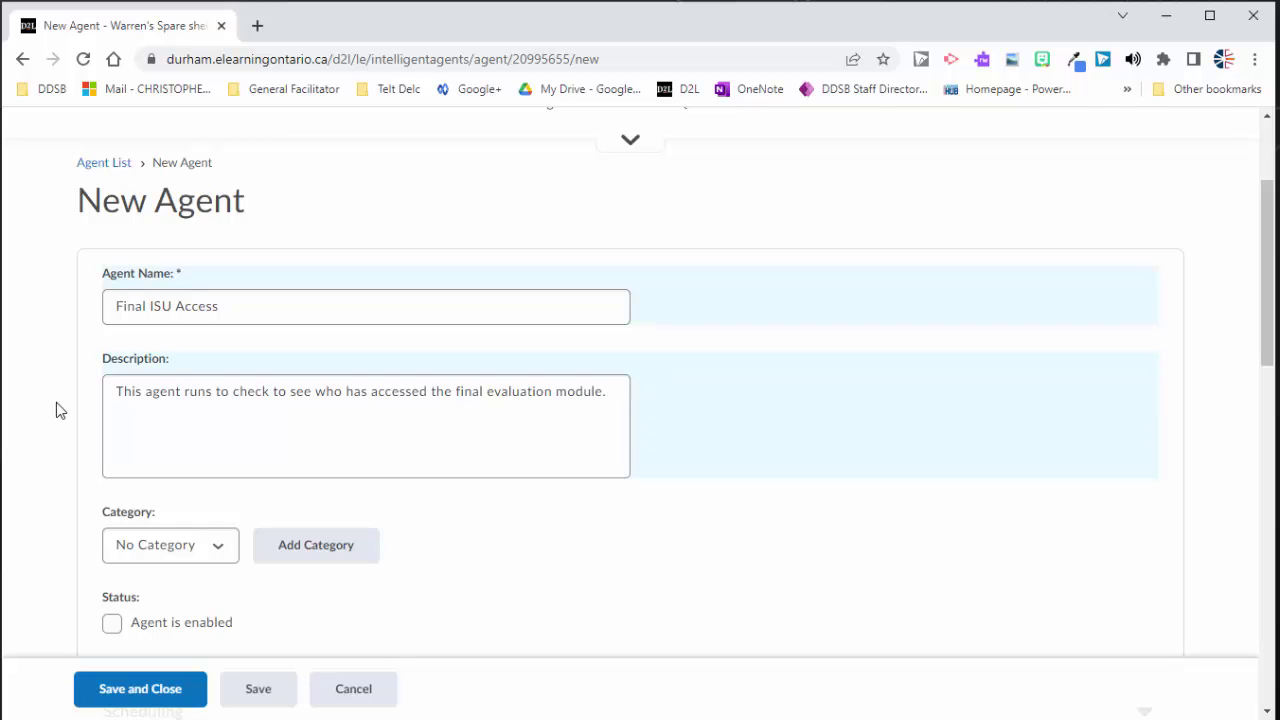
{"action": "left_click", "coordinate": [125, 401]}
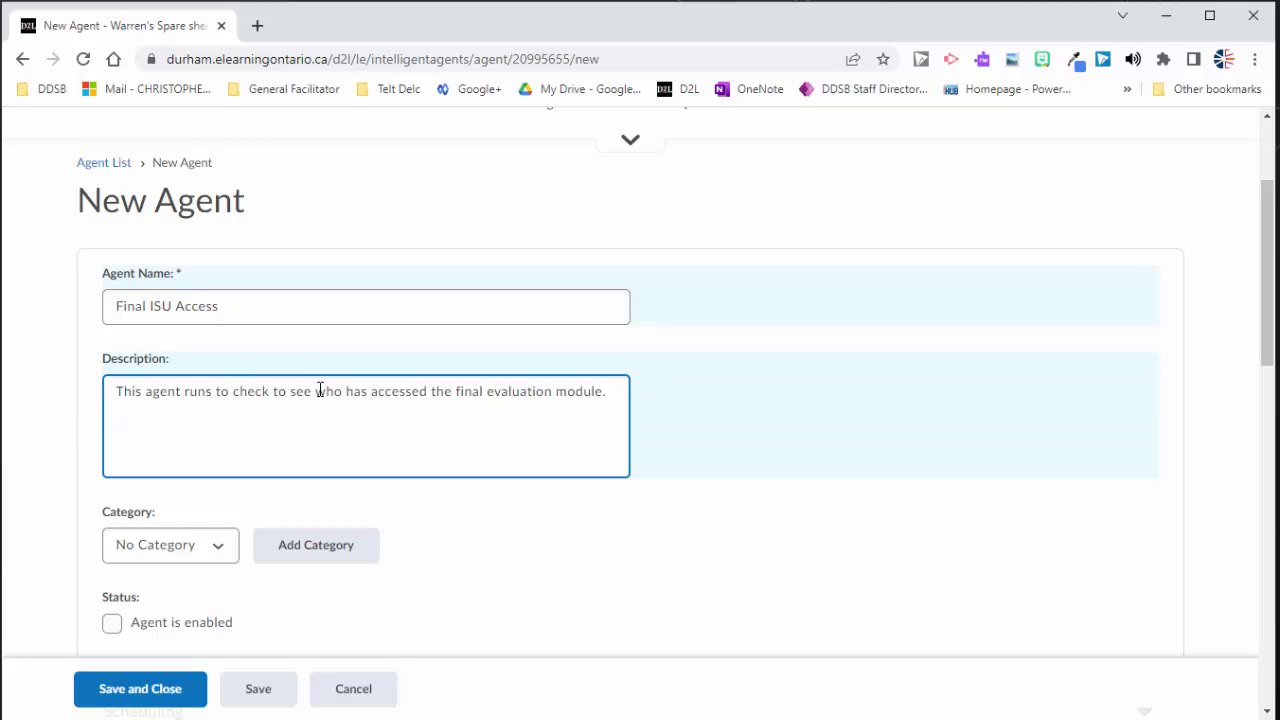
{"action": "left_click", "coordinate": [68, 418]}
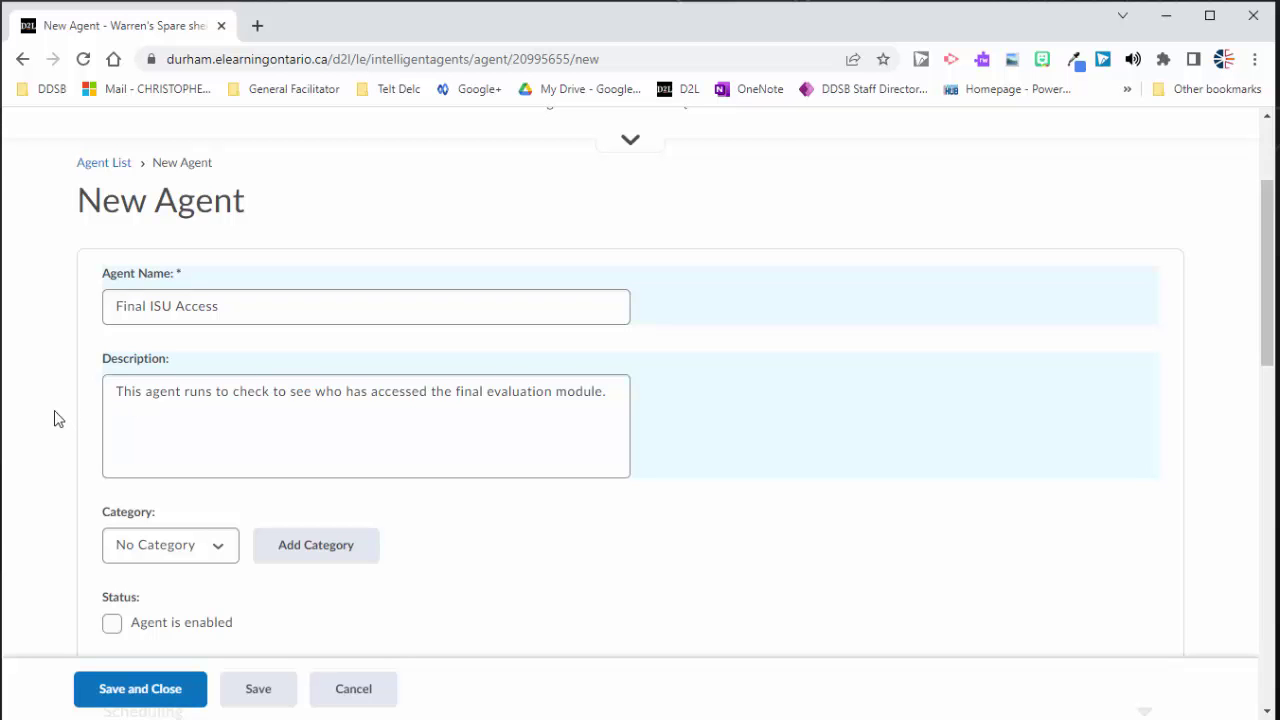
{"action": "scroll", "coordinate": [57, 418], "scroll_direction": "down", "scroll_amount": 2}
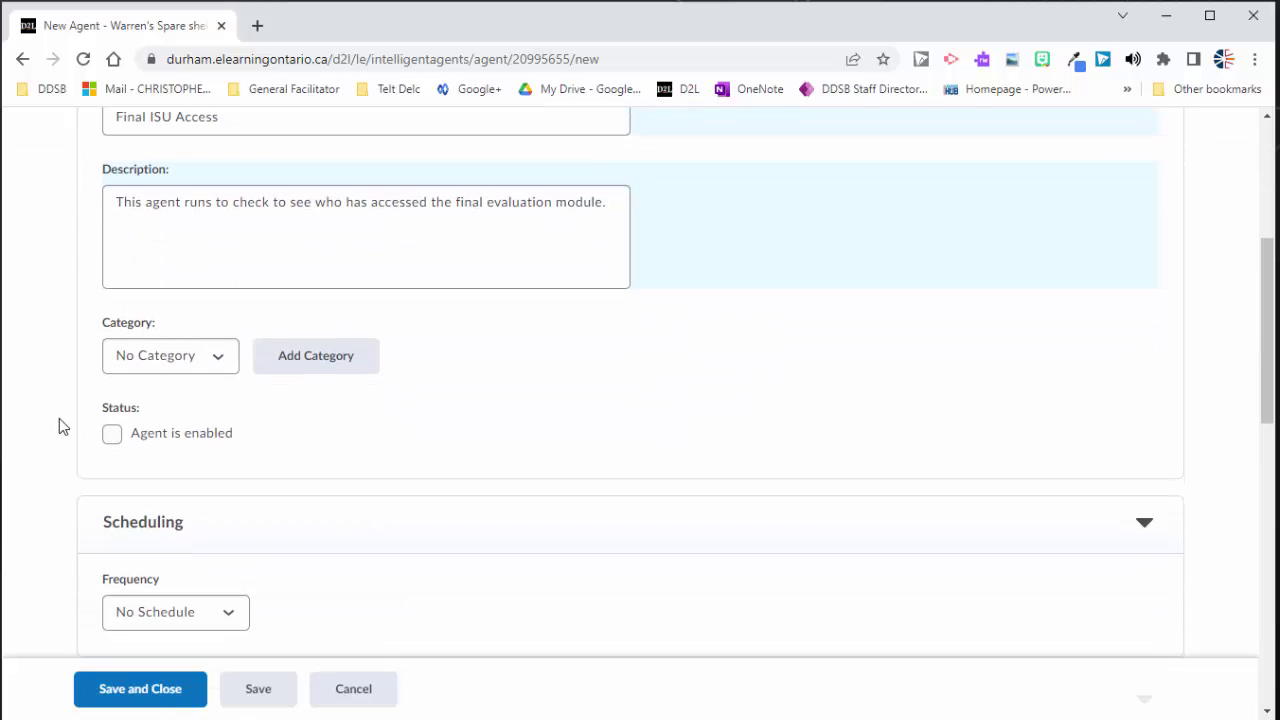
Step: Enable the agent and schedule it to run daily at 9:30 AM
{"action": "left_click", "coordinate": [116, 437]}
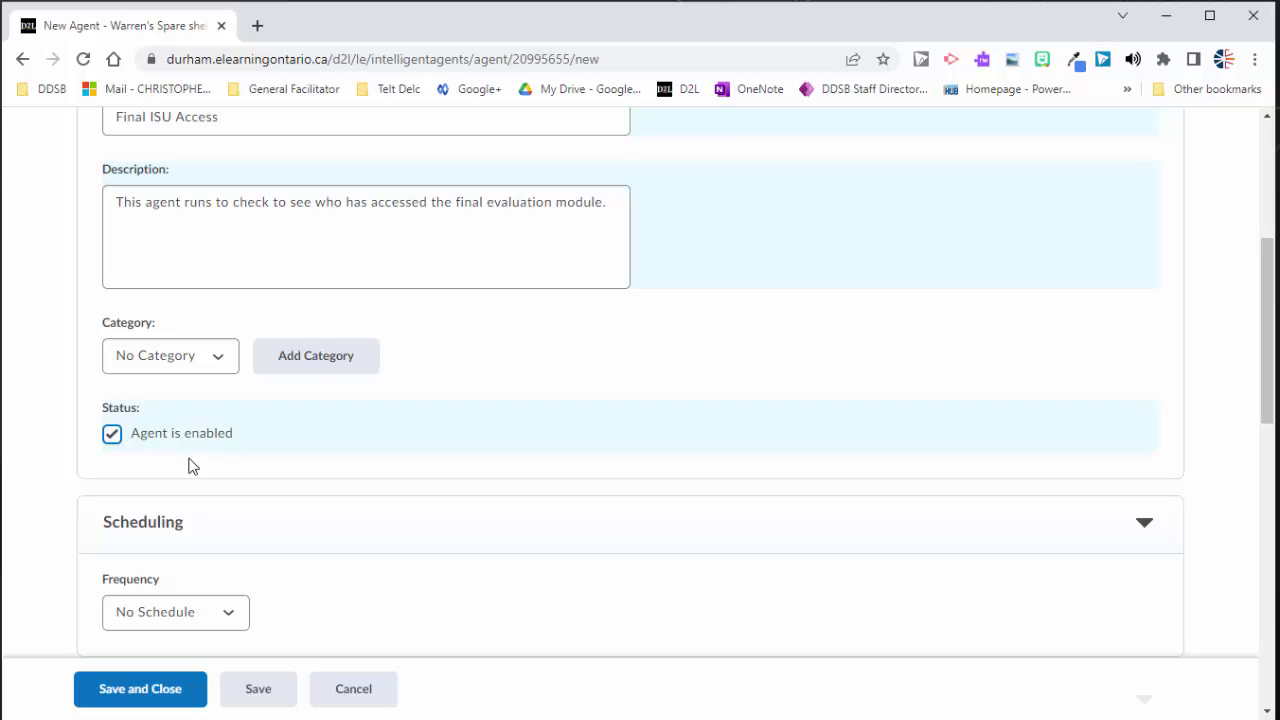
{"action": "scroll", "coordinate": [205, 460], "scroll_direction": "down", "scroll_amount": 3}
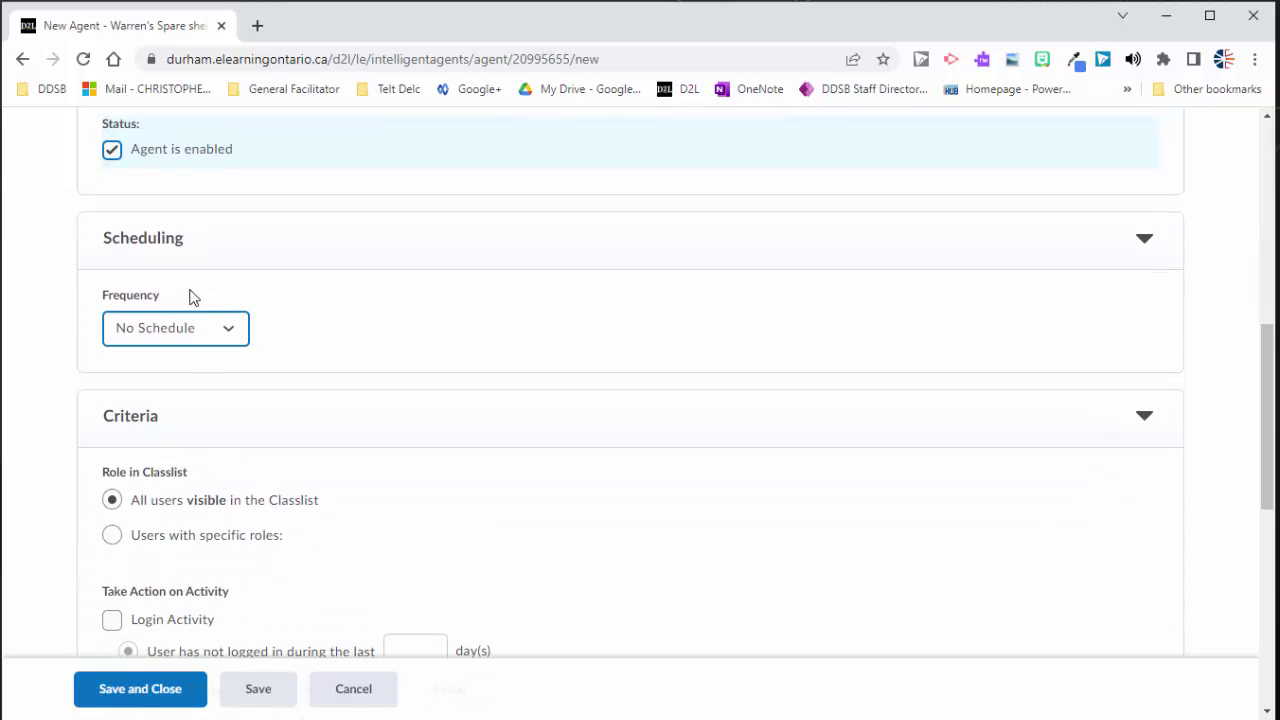
{"action": "left_click", "coordinate": [183, 331]}
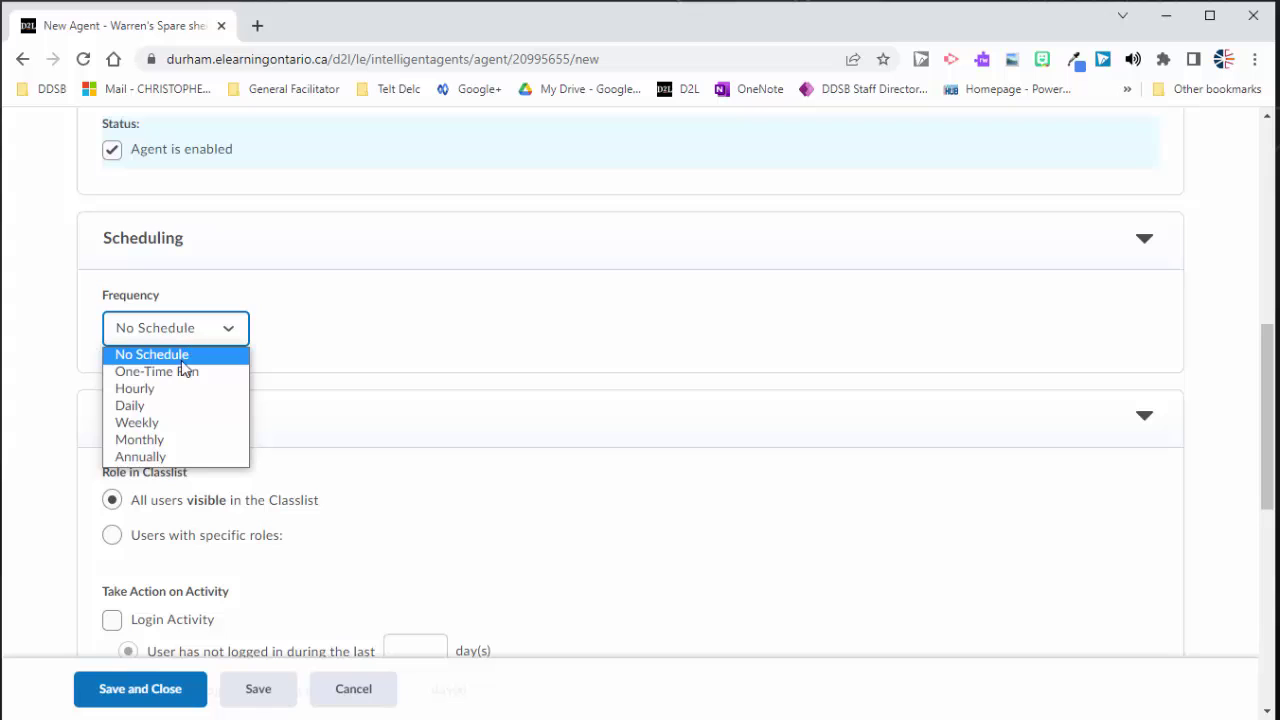
{"action": "left_click", "coordinate": [168, 412]}
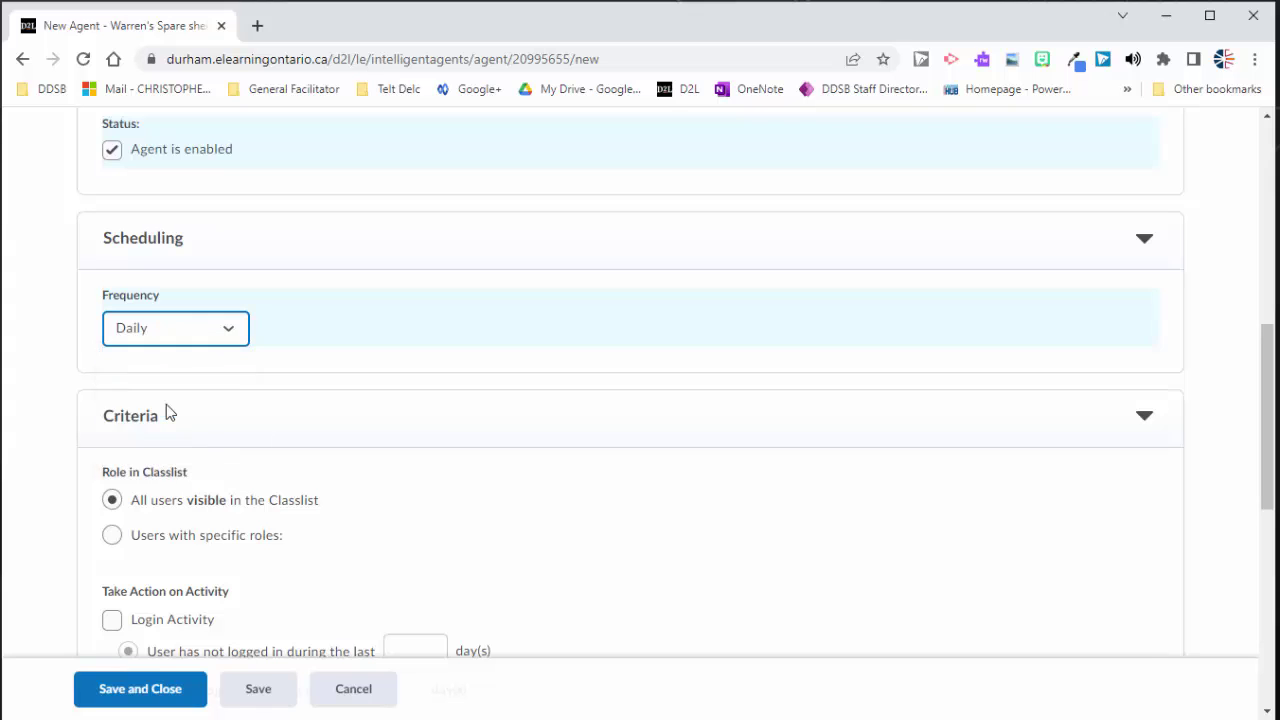
{"action": "left_click", "coordinate": [126, 407]}
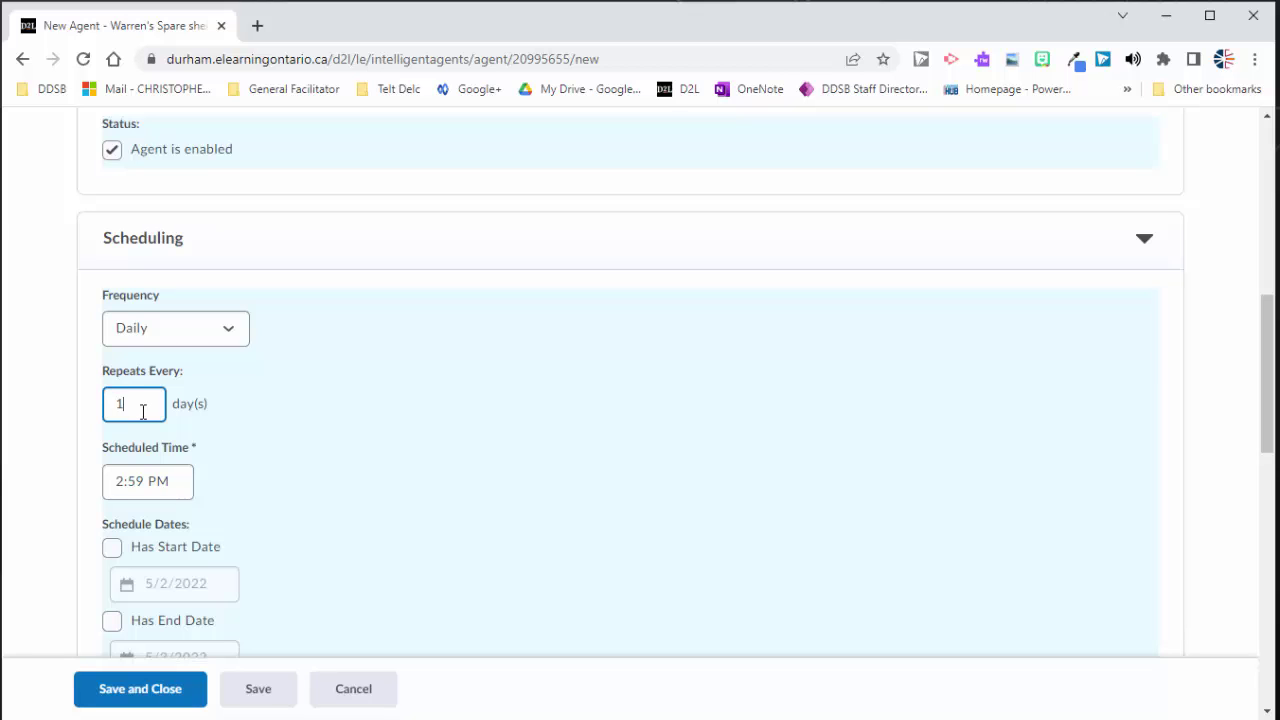
{"action": "scroll", "coordinate": [160, 414], "scroll_direction": "down", "scroll_amount": 1}
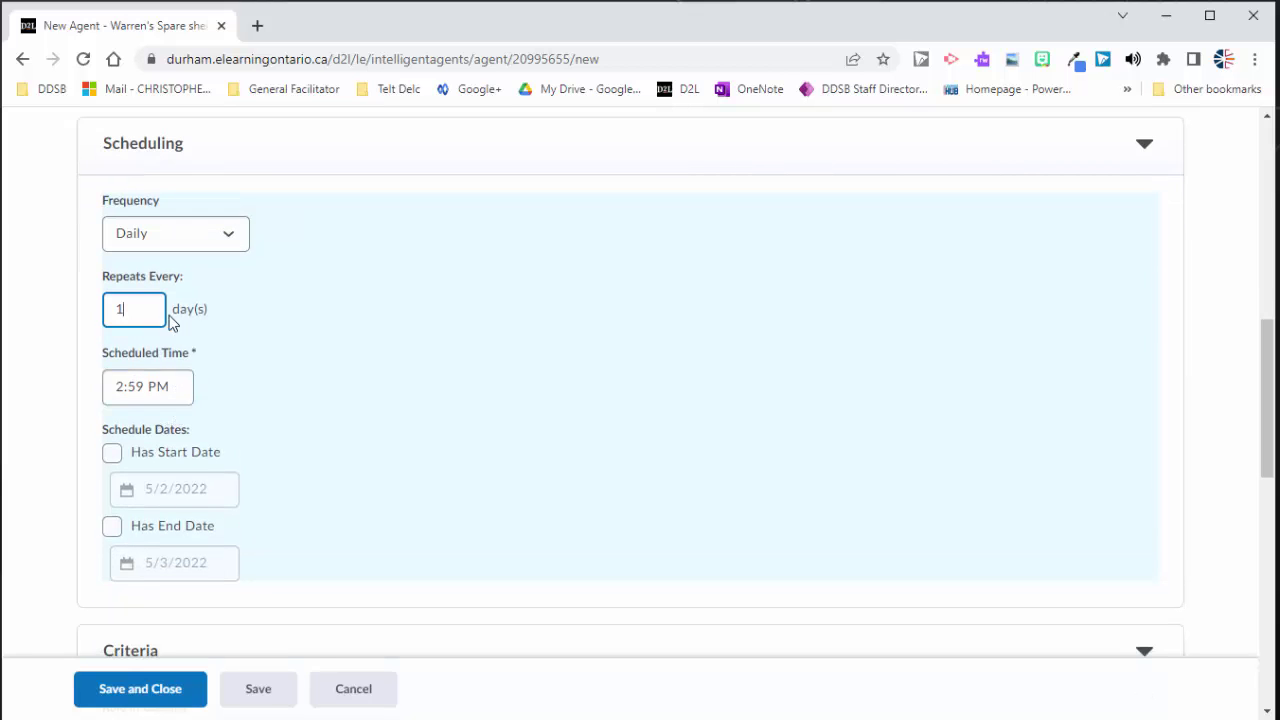
{"action": "left_click", "coordinate": [160, 382]}
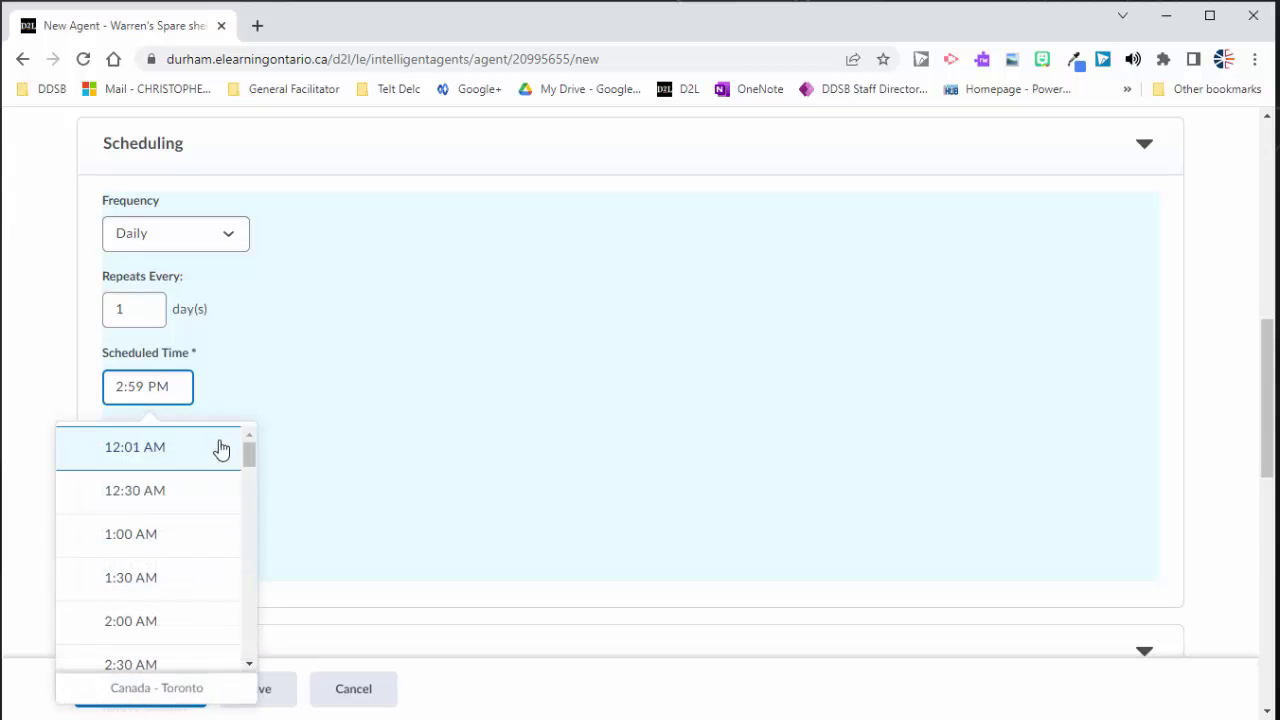
{"action": "left_click_drag", "start_coordinate": [249, 451], "coordinate": [255, 541]}
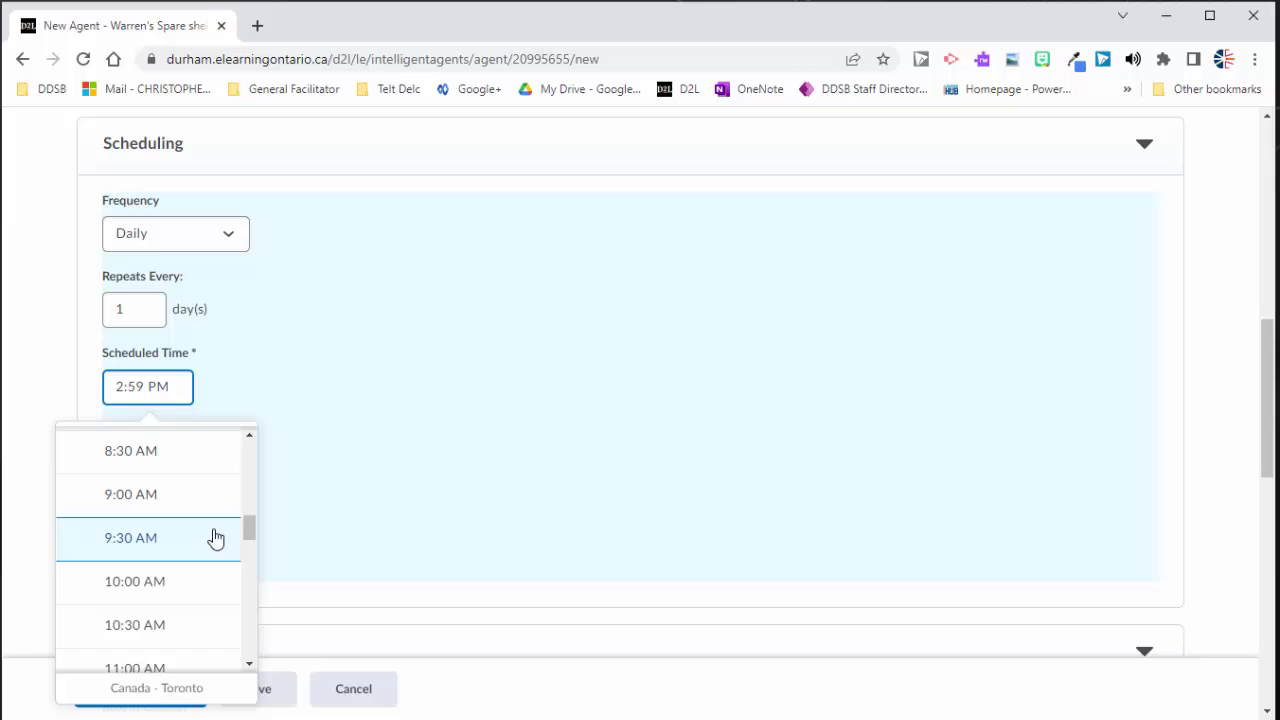
{"action": "left_click", "coordinate": [129, 540]}
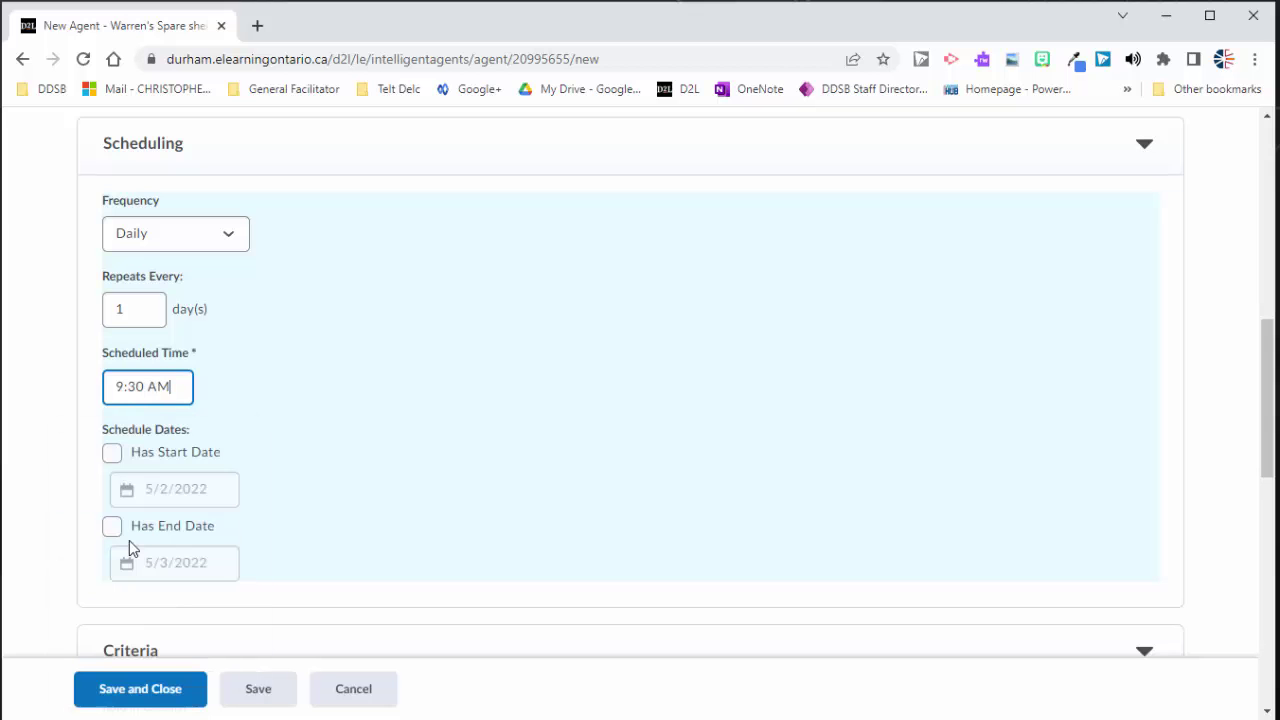
{"action": "left_click", "coordinate": [24, 422]}
{"action": "scroll", "coordinate": [26, 420], "scroll_direction": "down", "scroll_amount": 1}
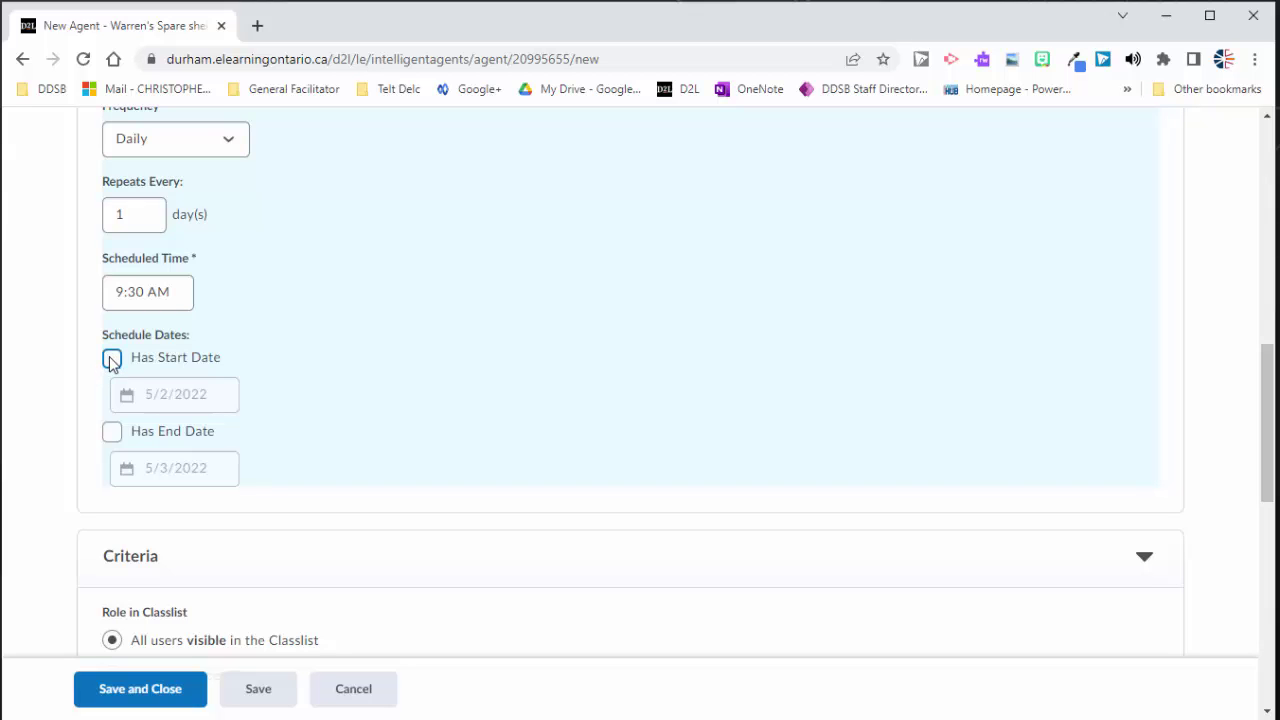
Step: Leave the schedule without start or end dates, clearing both after trying them
{"action": "left_click", "coordinate": [111, 360]}
{"action": "left_click", "coordinate": [112, 431]}
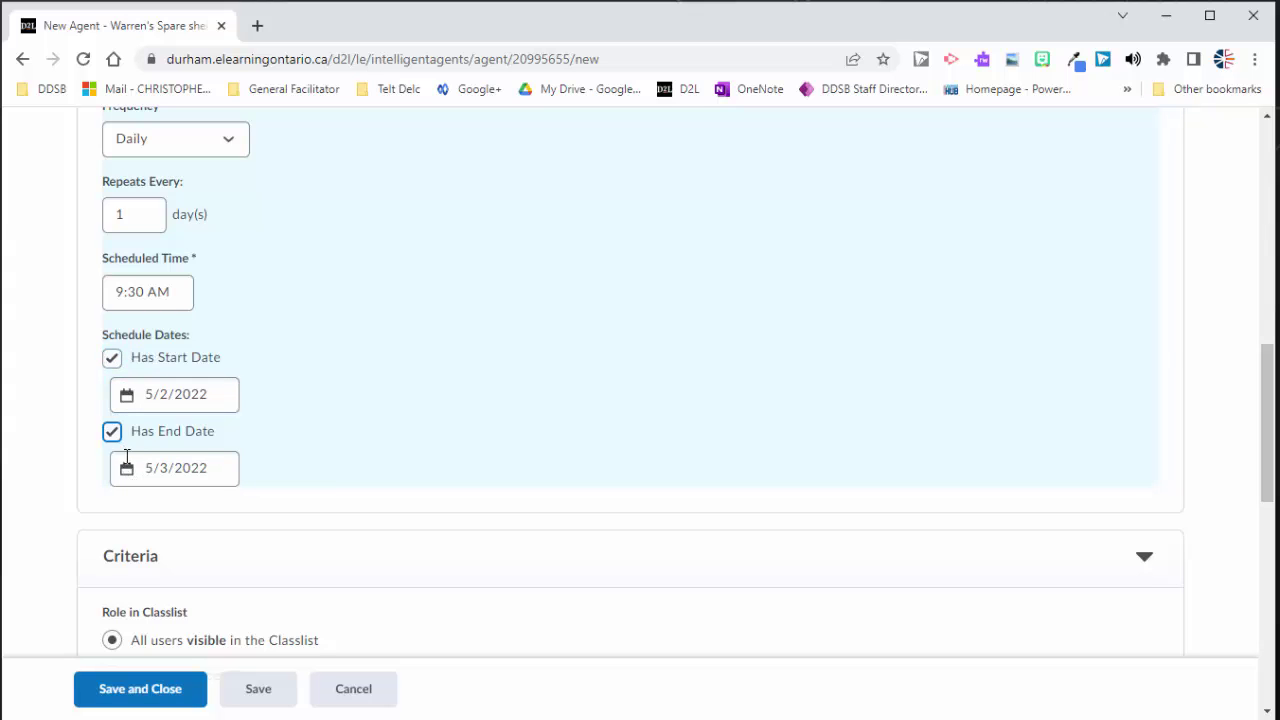
{"action": "left_click", "coordinate": [129, 401]}
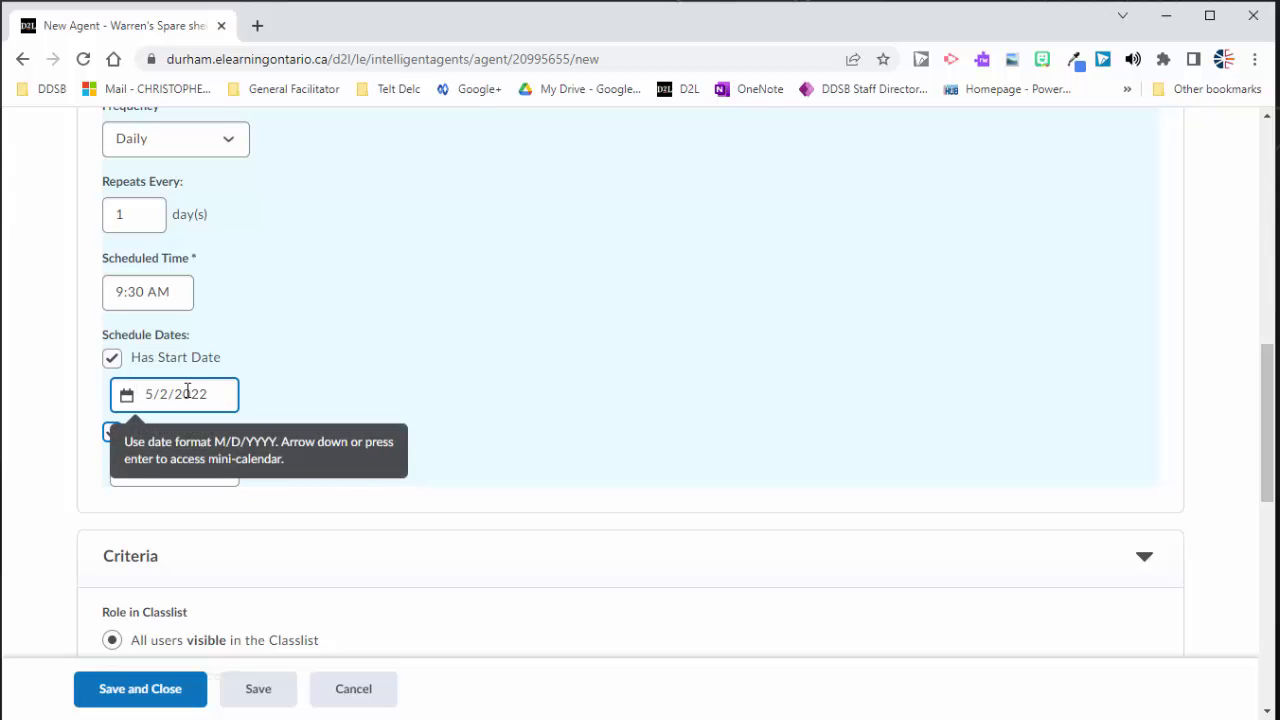
{"action": "left_click", "coordinate": [111, 358]}
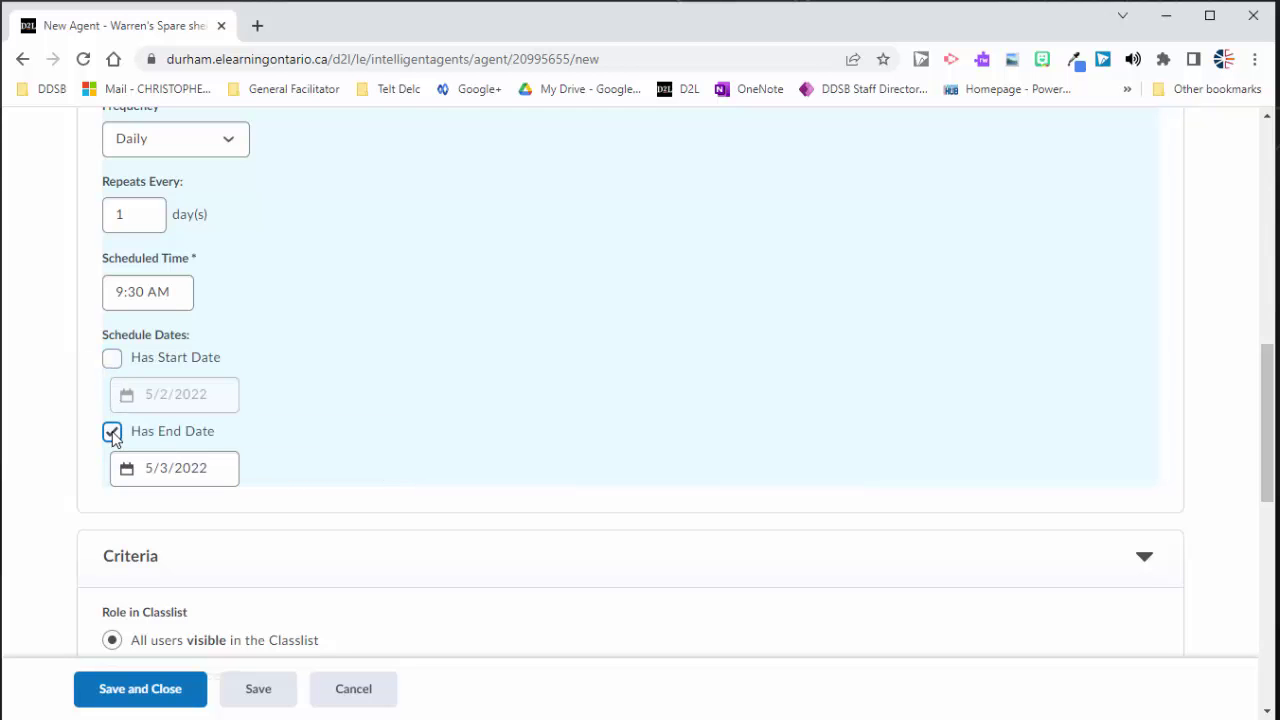
{"action": "left_click", "coordinate": [111, 432]}
Step: Limit the agent's criteria to users with specific roles, keeping _Student ticked
{"action": "scroll", "coordinate": [60, 415], "scroll_direction": "down", "scroll_amount": 2}
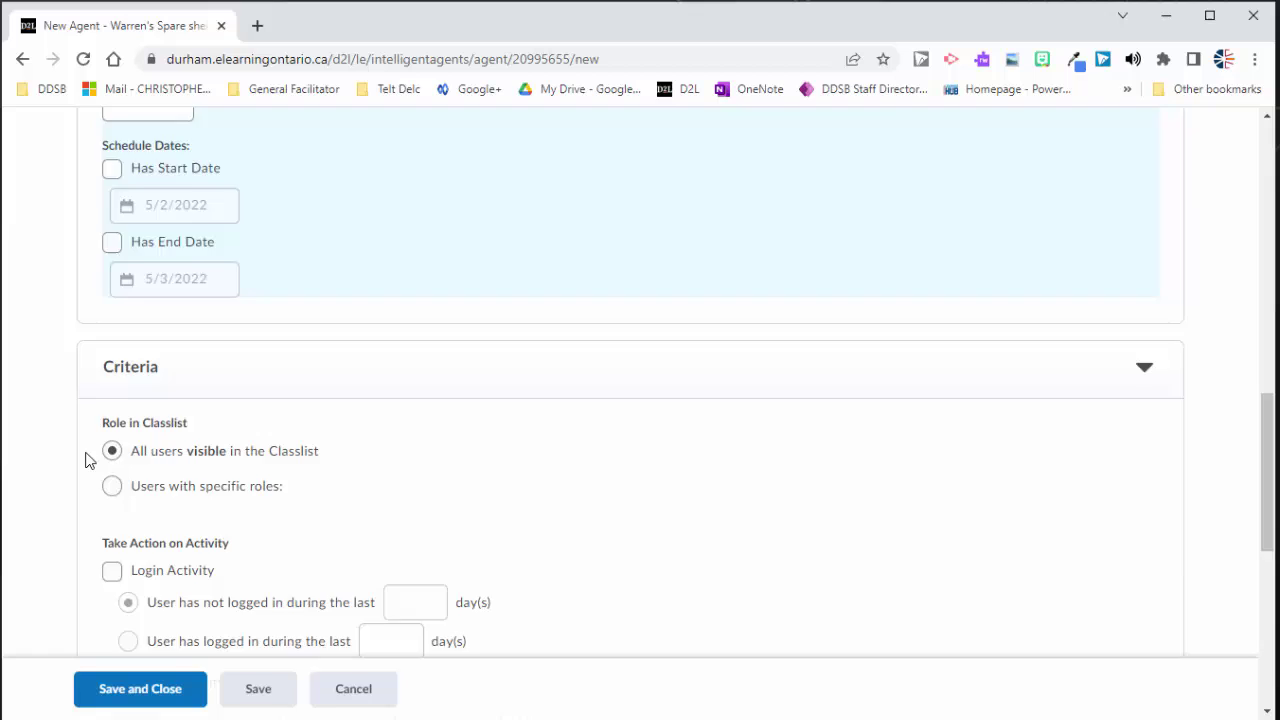
{"action": "scroll", "coordinate": [85, 459], "scroll_direction": "down", "scroll_amount": 2}
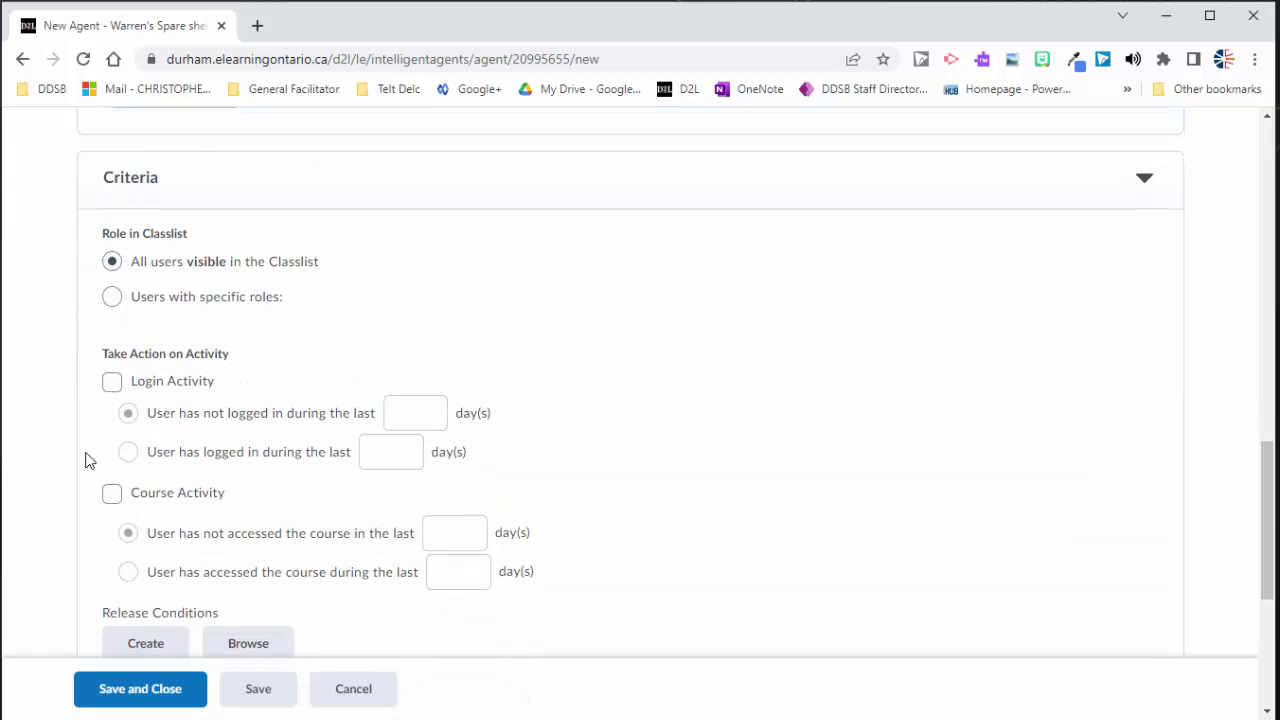
{"action": "left_click", "coordinate": [112, 298]}
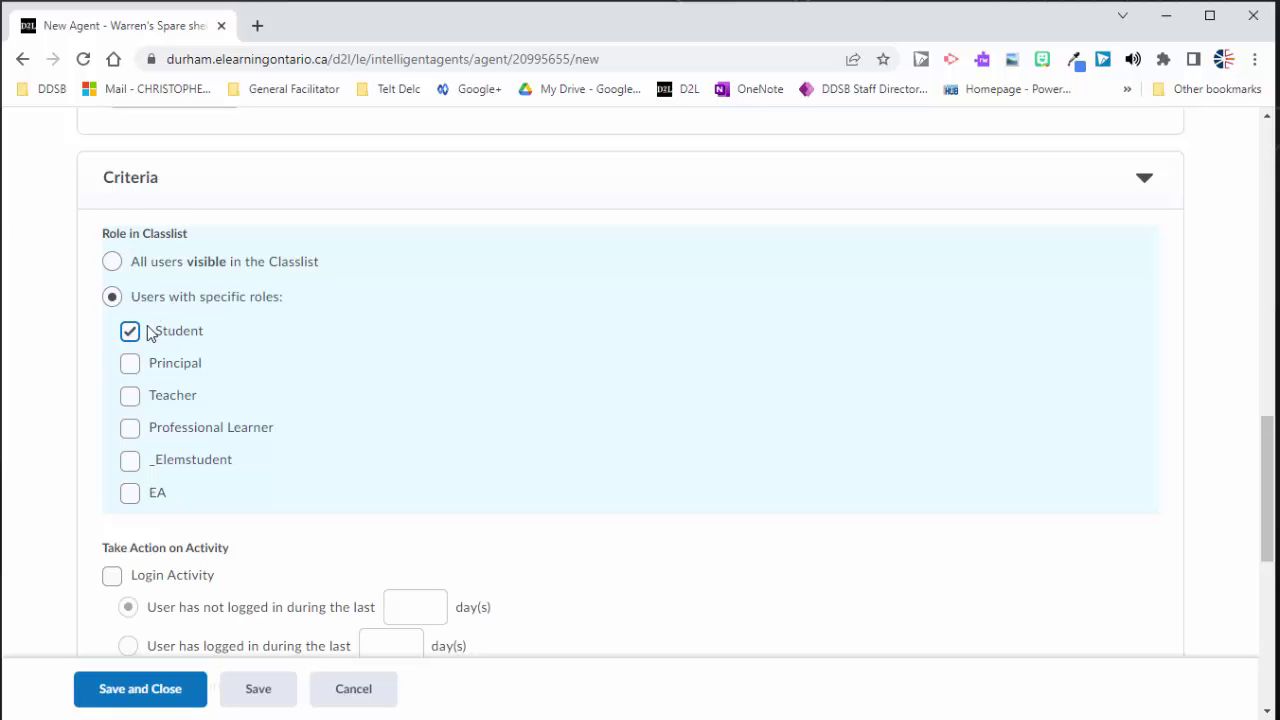
{"action": "scroll", "coordinate": [149, 332], "scroll_direction": "down", "scroll_amount": 3}
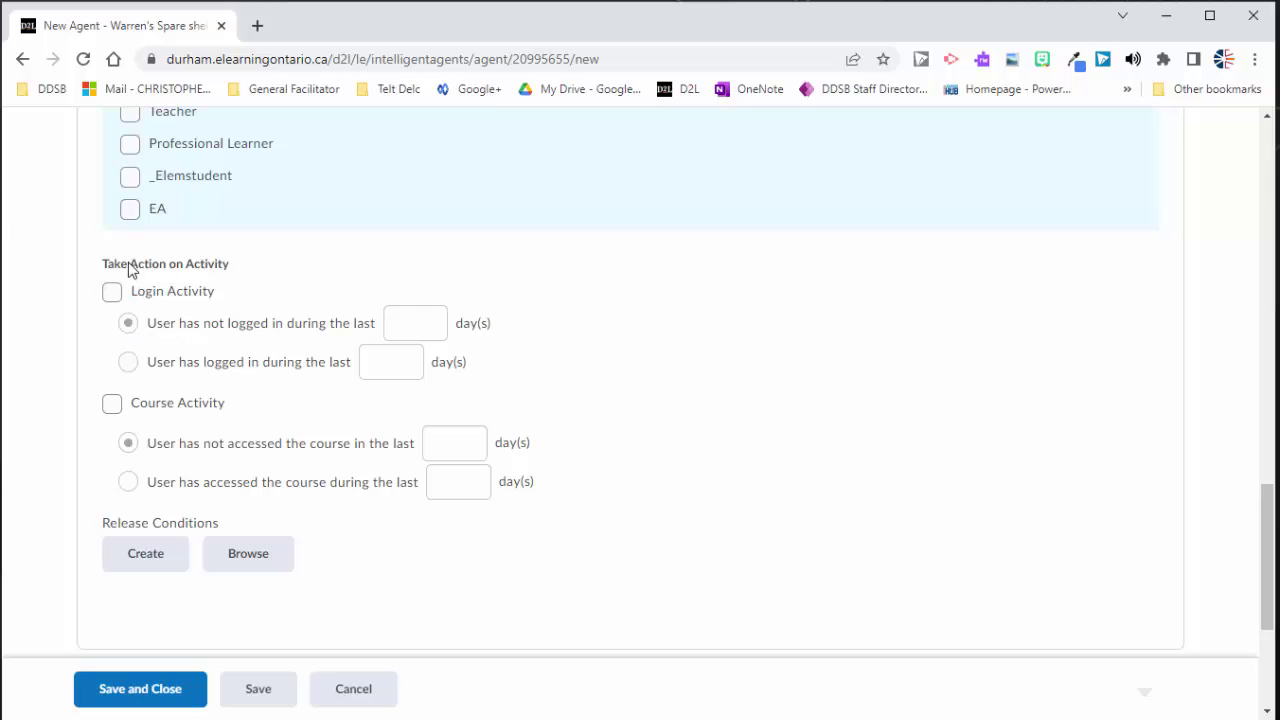
{"action": "scroll", "coordinate": [140, 441], "scroll_direction": "down", "scroll_amount": 2}
{"action": "scroll", "coordinate": [171, 422], "scroll_direction": "up", "scroll_amount": 1}
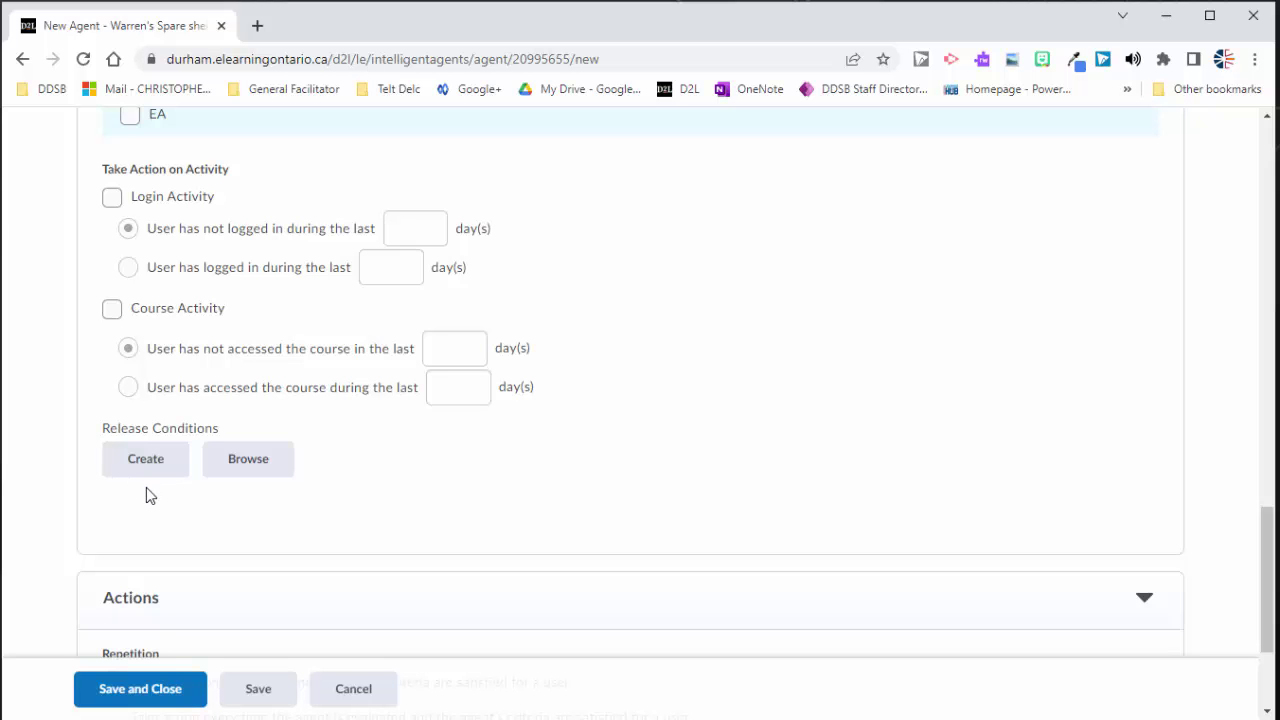
Step: Fill in a new release condition: type 'Not visited content topic', topic Content
{"action": "left_click", "coordinate": [147, 464]}
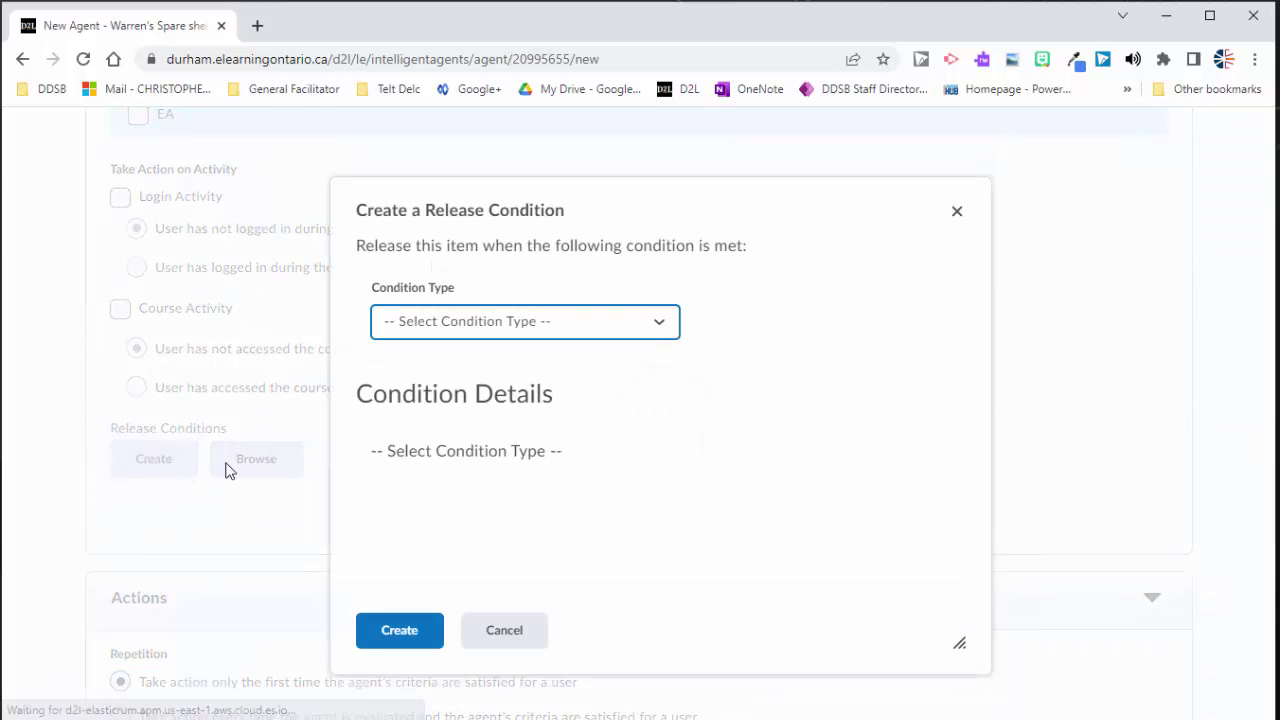
{"action": "left_click", "coordinate": [543, 329]}
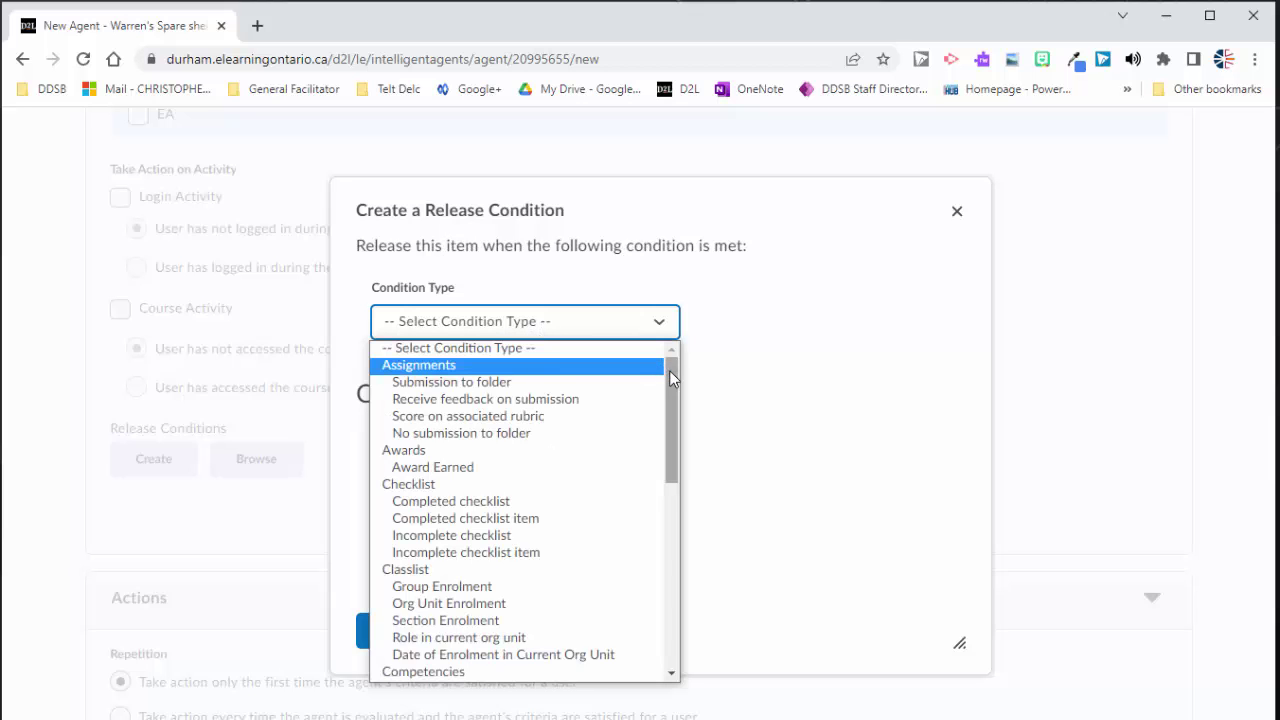
{"action": "left_click_drag", "start_coordinate": [669, 373], "coordinate": [672, 492]}
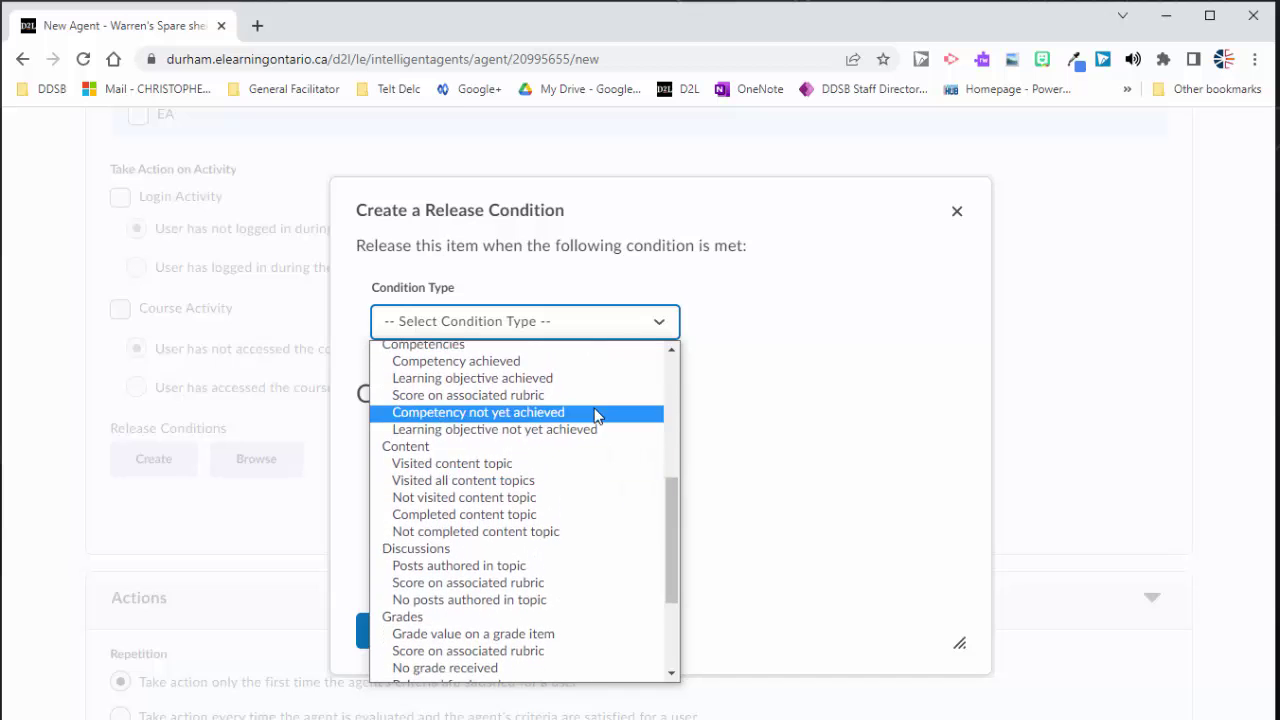
{"action": "left_click", "coordinate": [486, 500]}
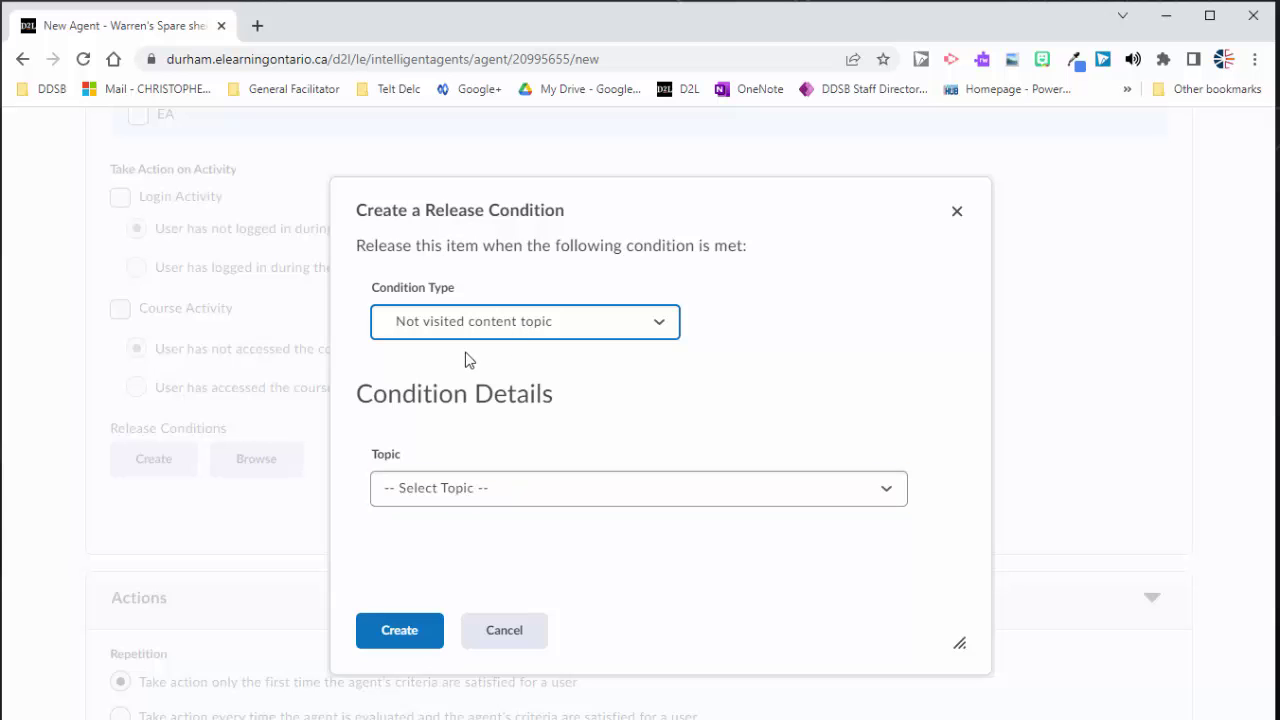
{"action": "left_click", "coordinate": [500, 490]}
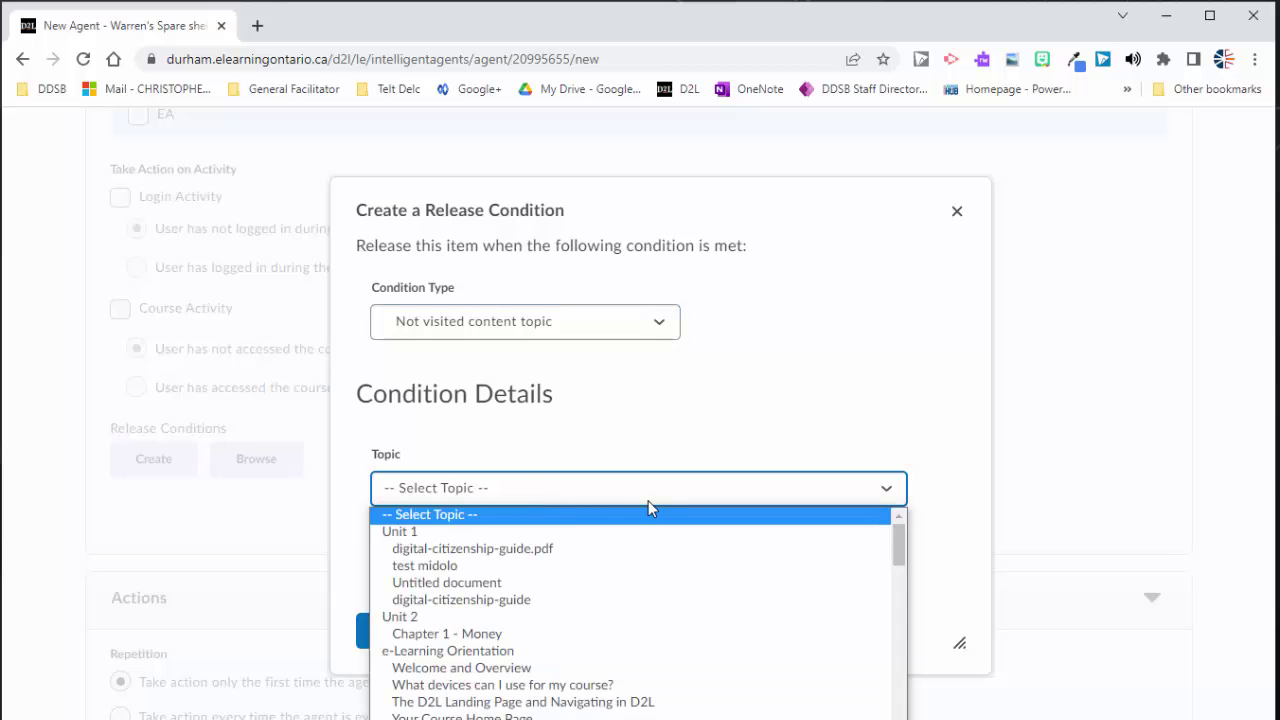
{"action": "left_click_drag", "start_coordinate": [897, 540], "coordinate": [887, 626]}
{"action": "scroll", "coordinate": [887, 626], "scroll_direction": "down", "scroll_amount": 10}
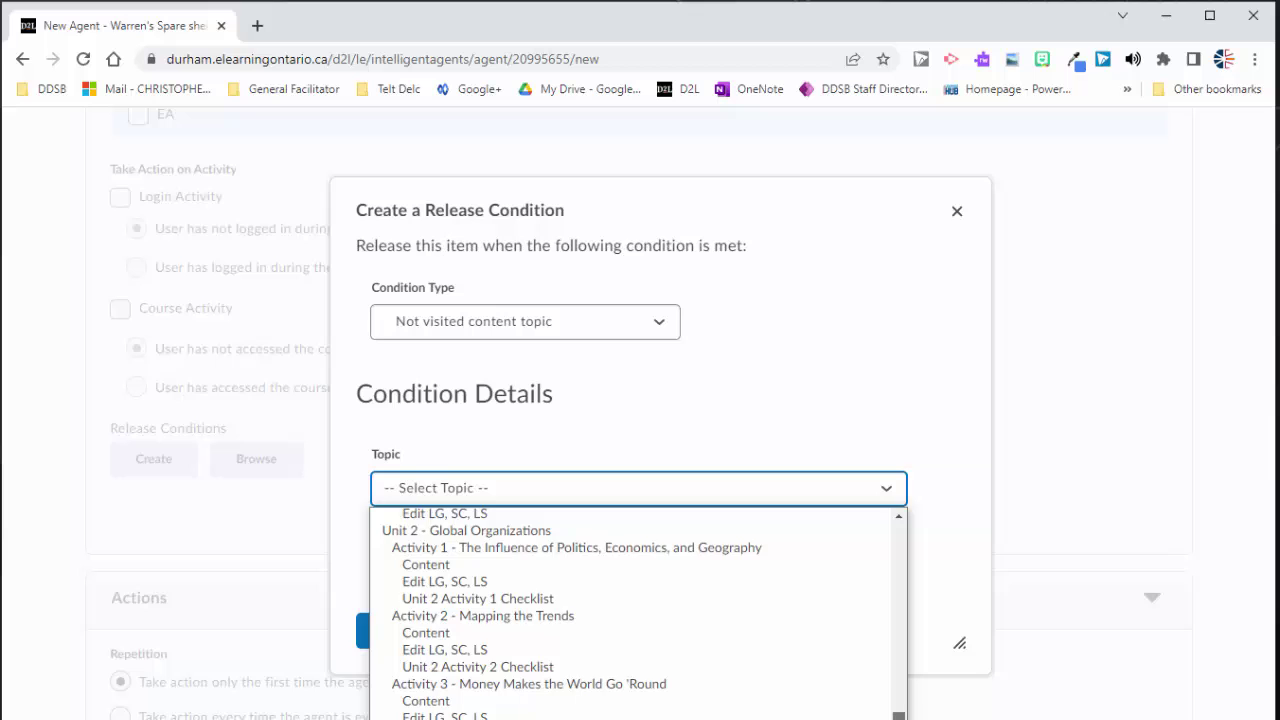
{"action": "scroll", "coordinate": [638, 613], "scroll_direction": "down", "scroll_amount": 5}
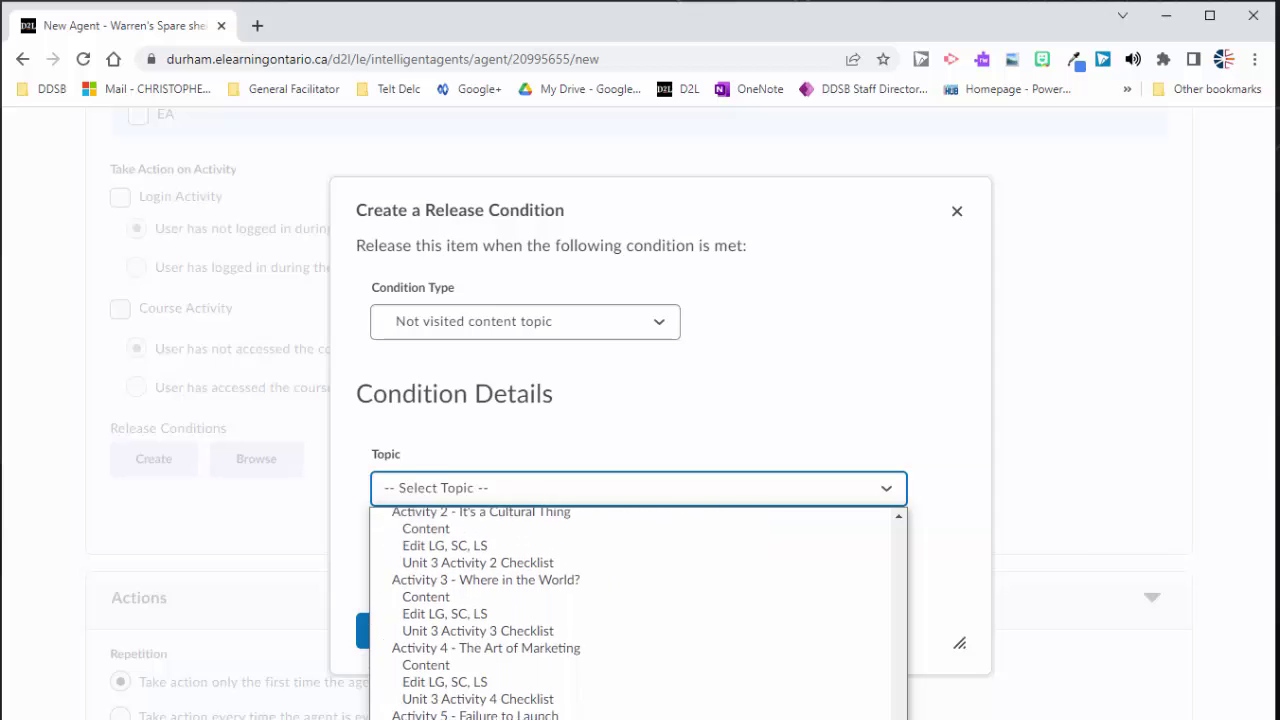
{"action": "scroll", "coordinate": [638, 613], "scroll_direction": "down", "scroll_amount": 2}
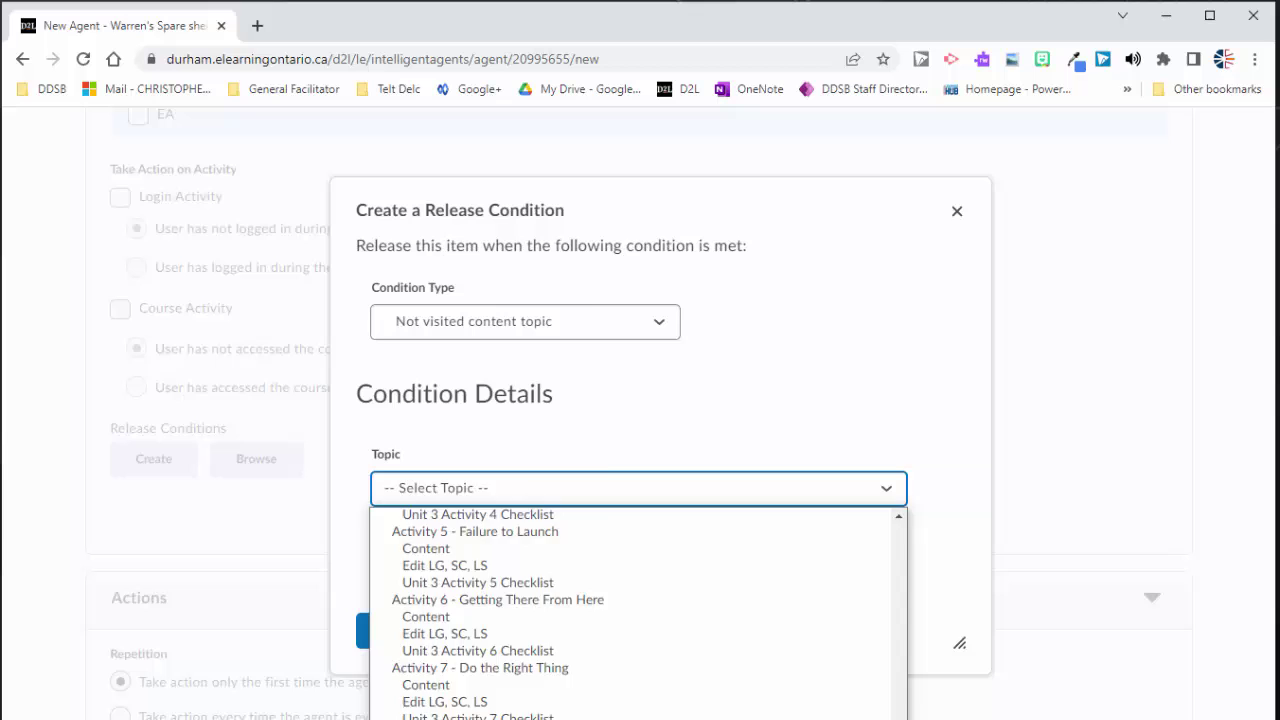
{"action": "left_click", "coordinate": [426, 616]}
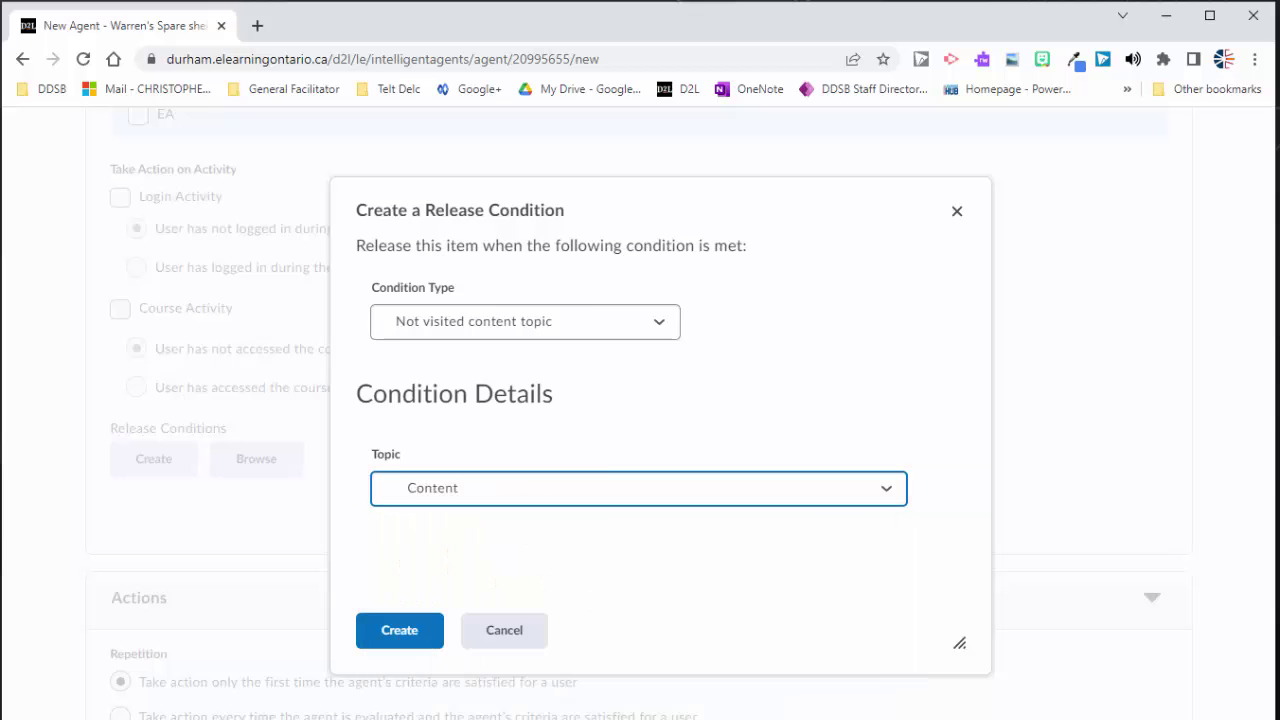
Step: Add the Content release condition and set the agent to act every time criteria are met
{"action": "left_click", "coordinate": [391, 640]}
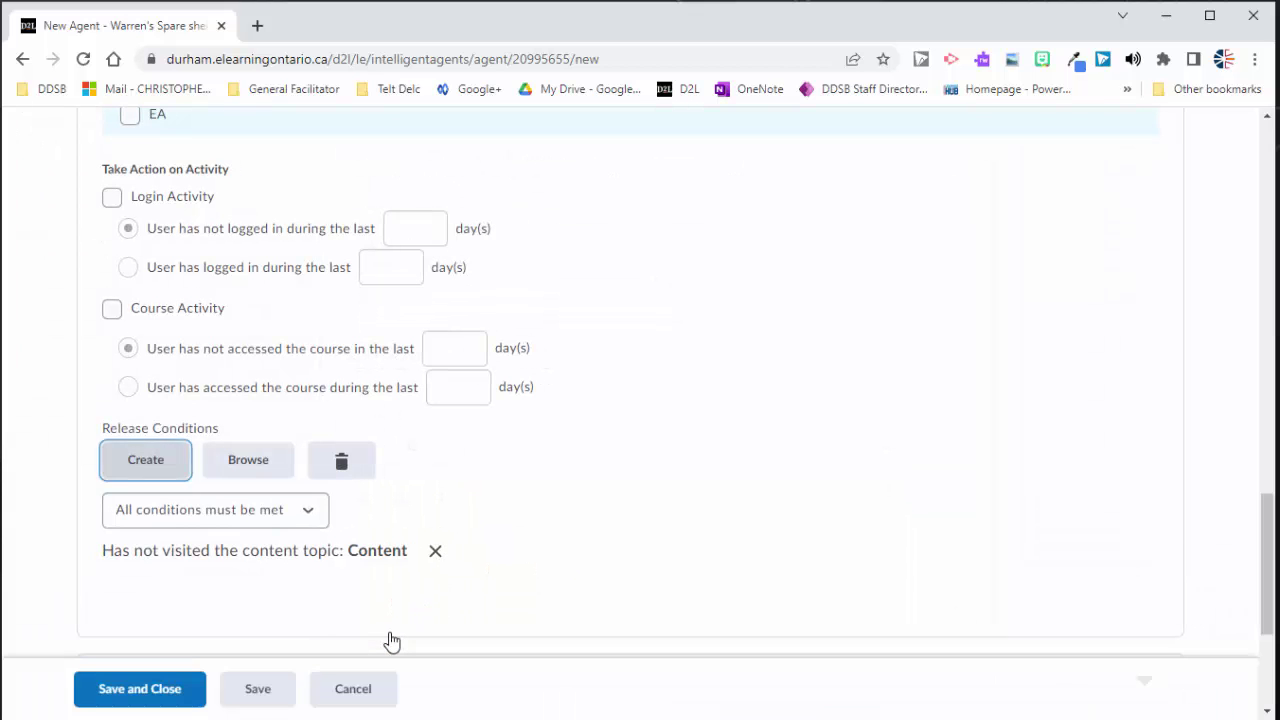
{"action": "scroll", "coordinate": [214, 517], "scroll_direction": "down", "scroll_amount": 3}
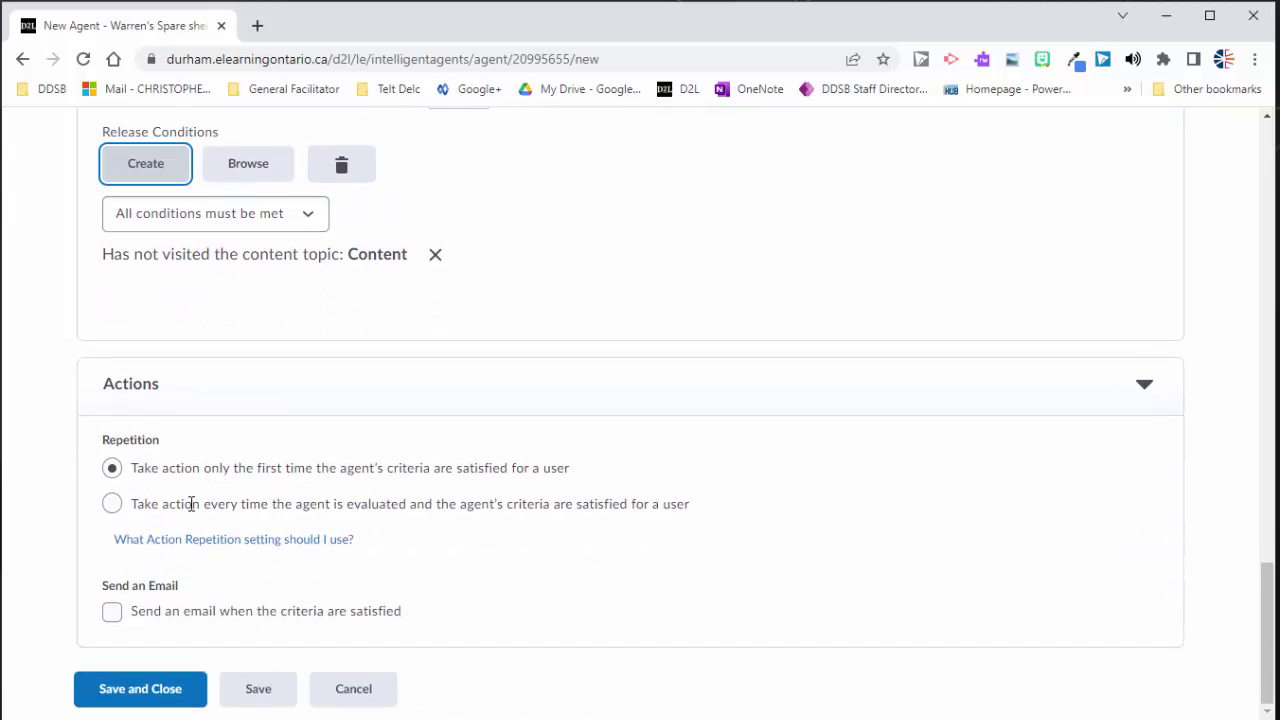
{"action": "left_click", "coordinate": [112, 504]}
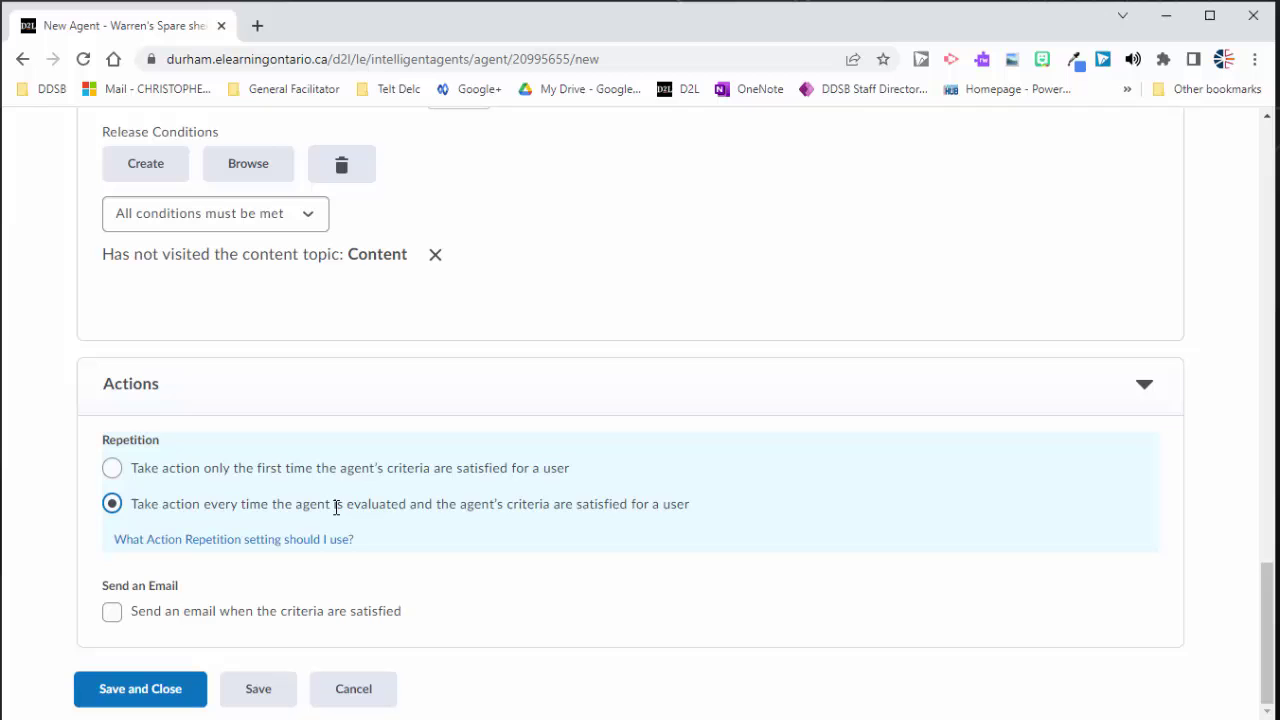
{"action": "left_click", "coordinate": [112, 469]}
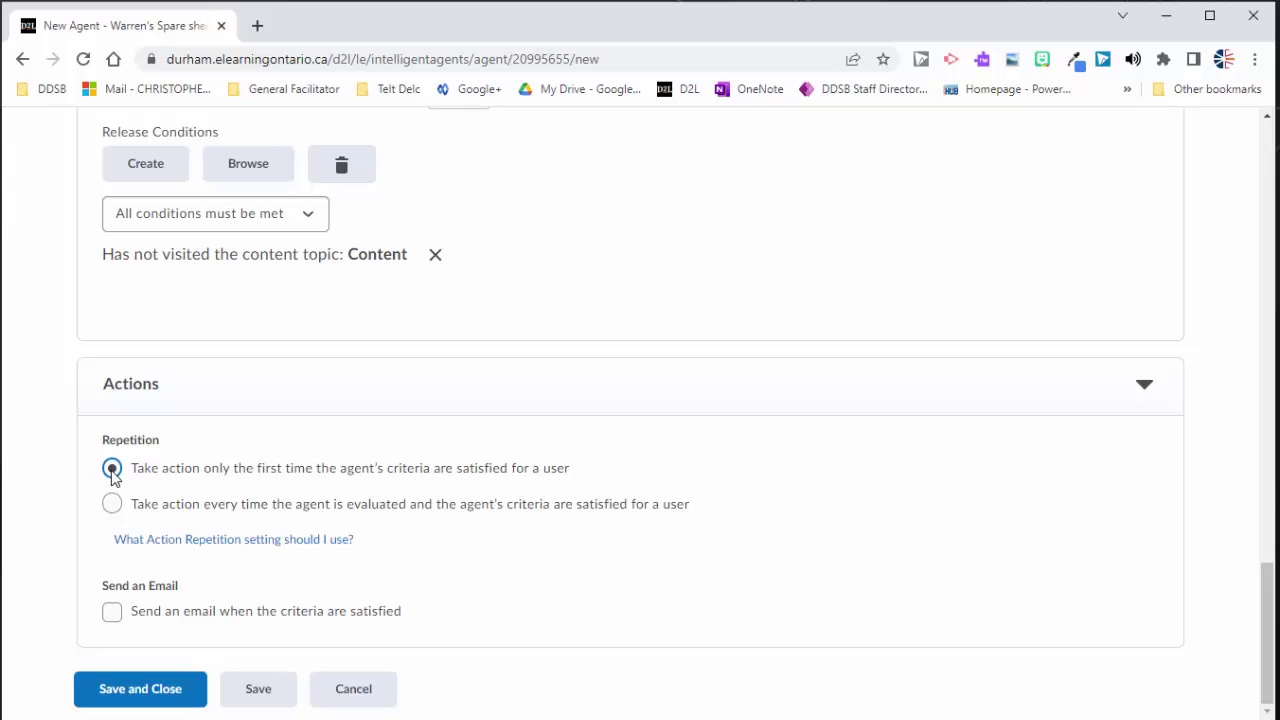
{"action": "left_click", "coordinate": [112, 505]}
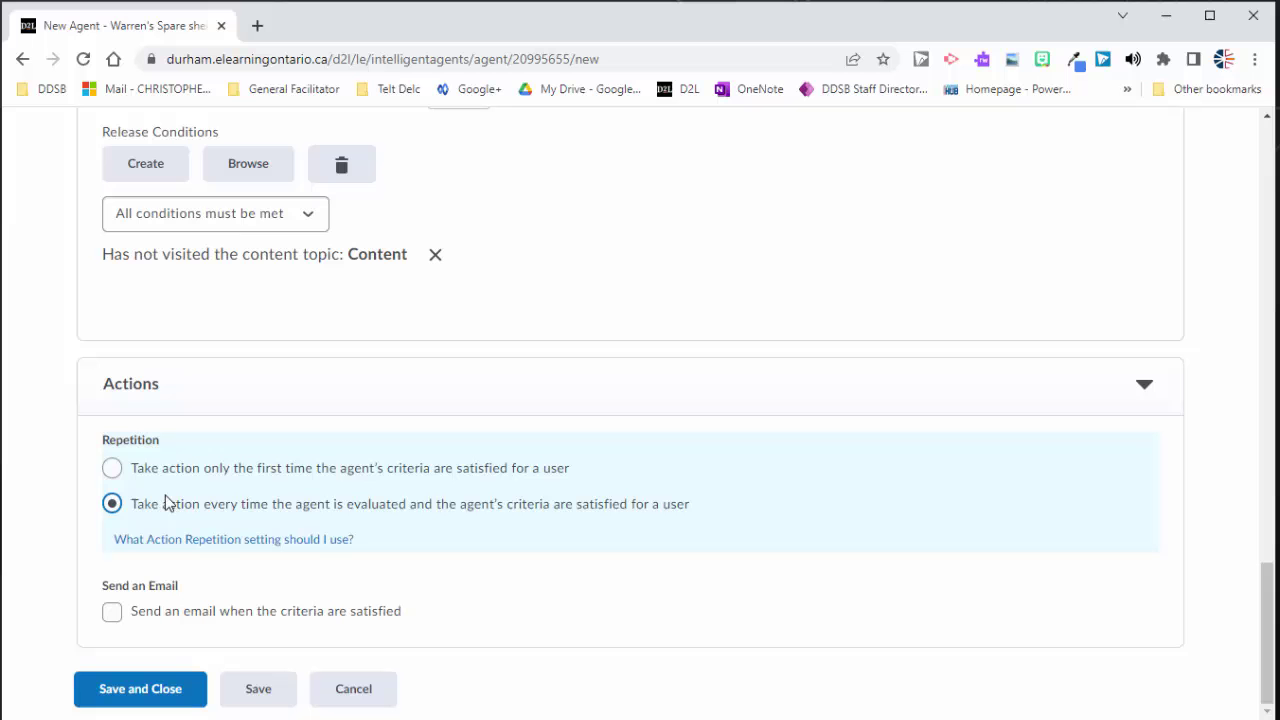
Step: Turn on the email action and enter the teacher's e-mail address as recipient
{"action": "left_click", "coordinate": [112, 612]}
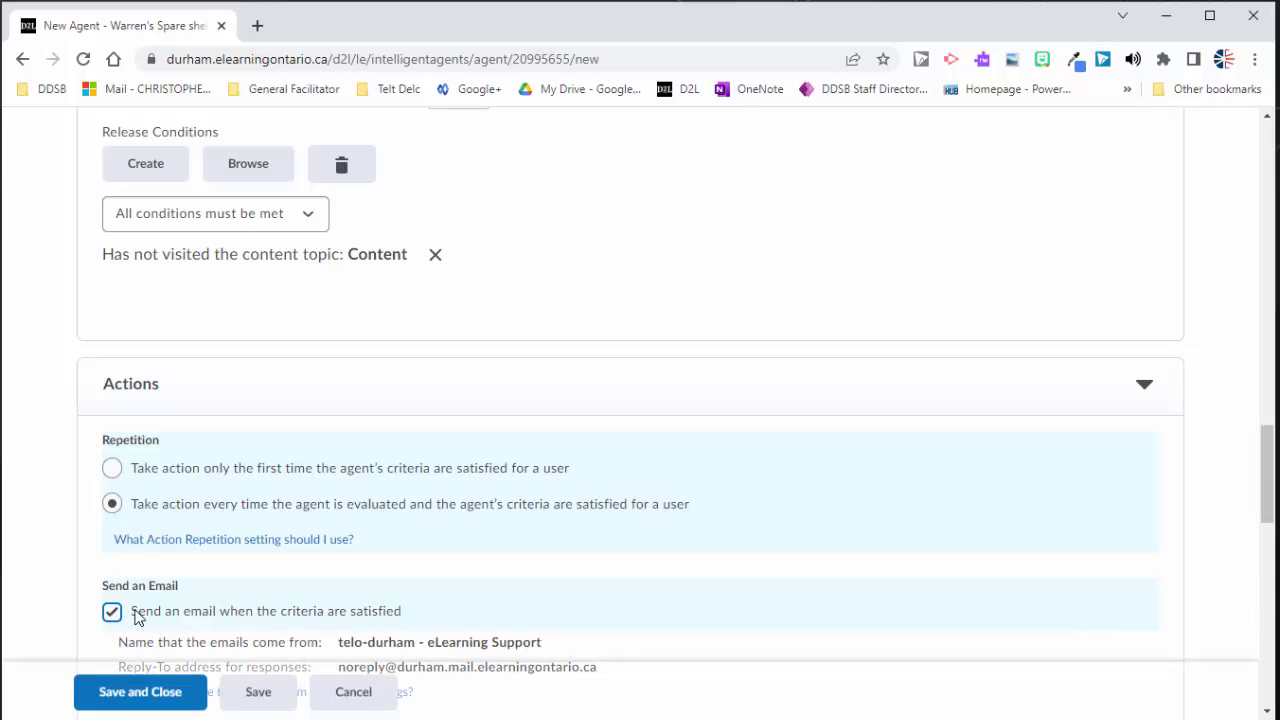
{"action": "scroll", "coordinate": [128, 560], "scroll_direction": "down", "scroll_amount": 2}
{"action": "scroll", "coordinate": [128, 533], "scroll_direction": "down", "scroll_amount": 2}
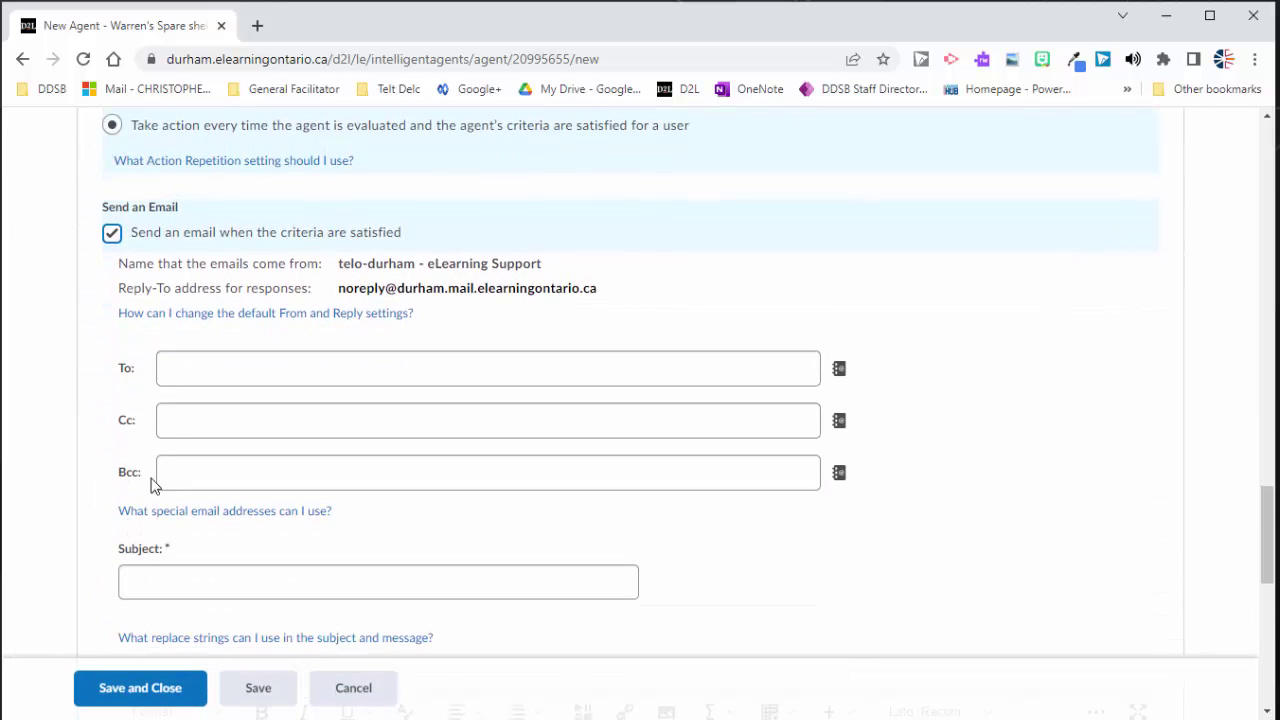
{"action": "left_click", "coordinate": [170, 363]}
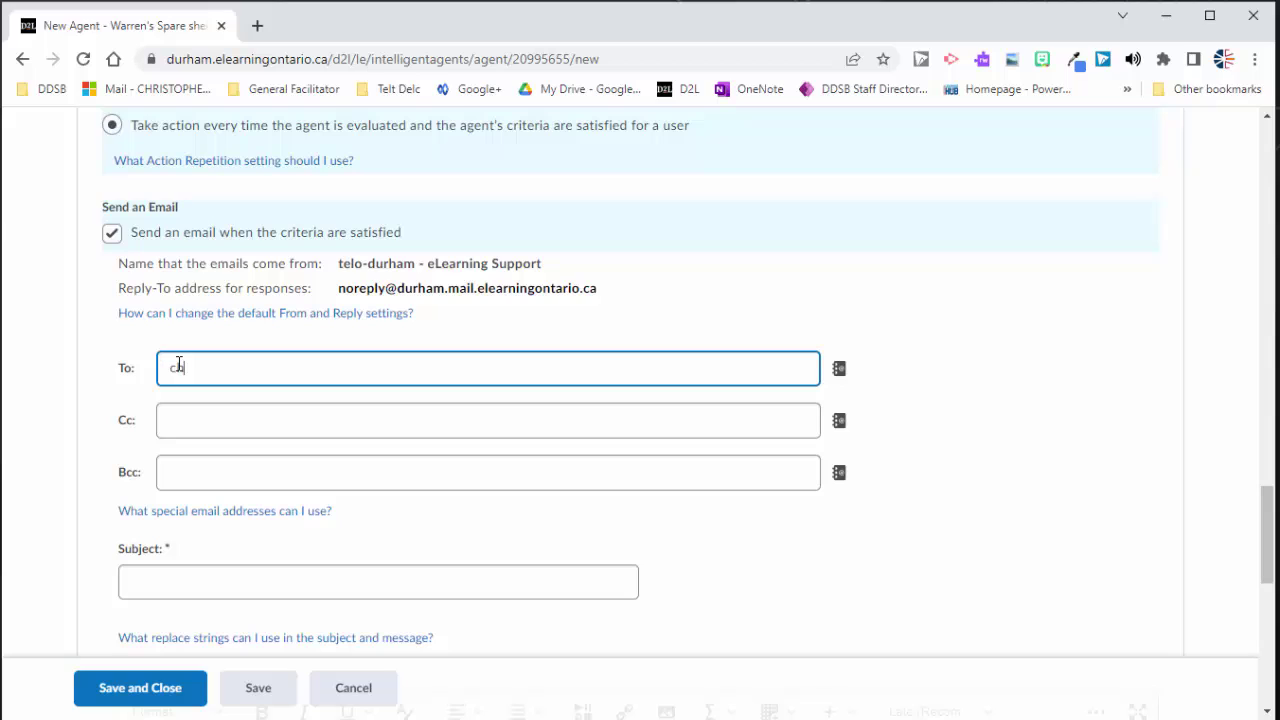
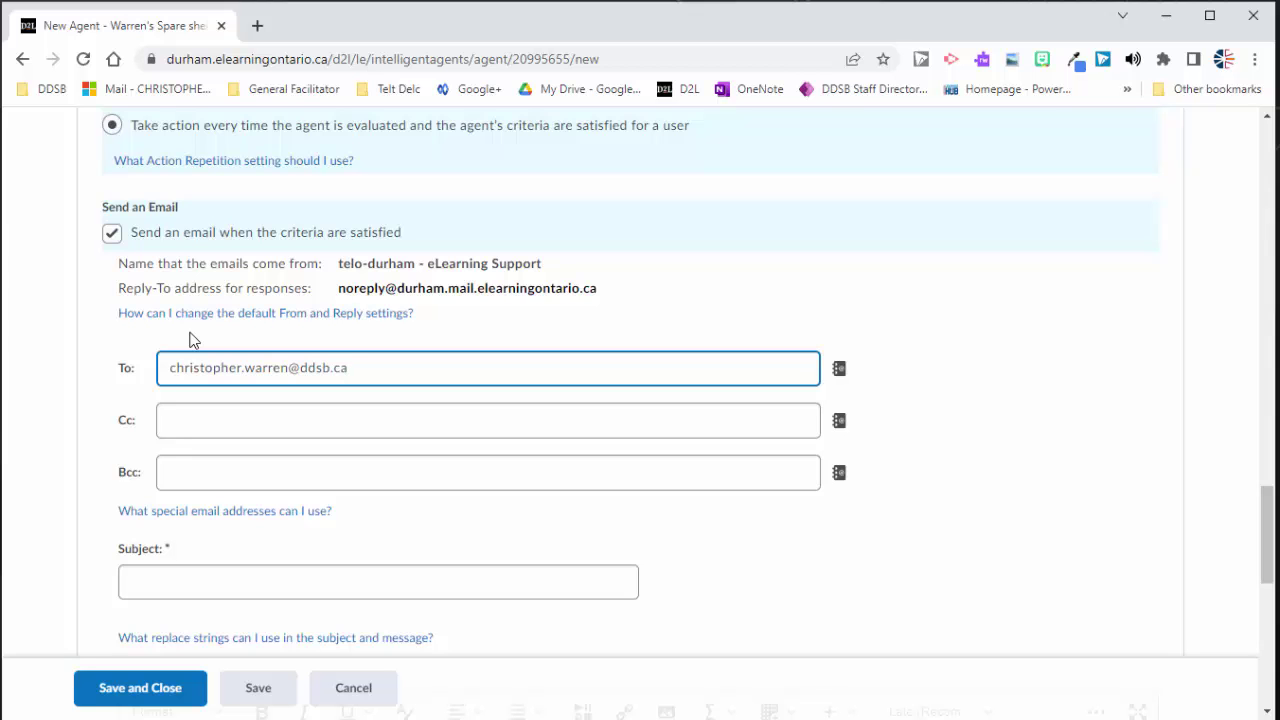
{"action": "scroll", "coordinate": [193, 340], "scroll_direction": "down", "scroll_amount": 2}
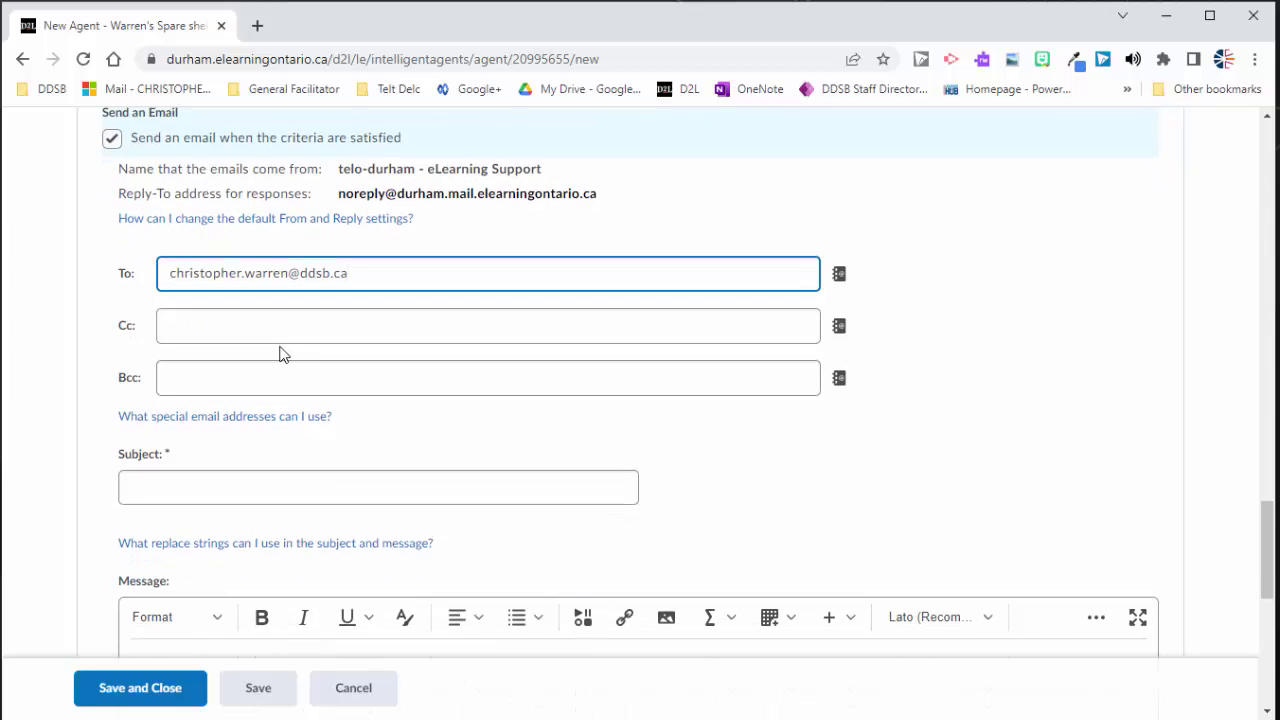
{"action": "scroll", "coordinate": [286, 343], "scroll_direction": "up", "scroll_amount": 1}
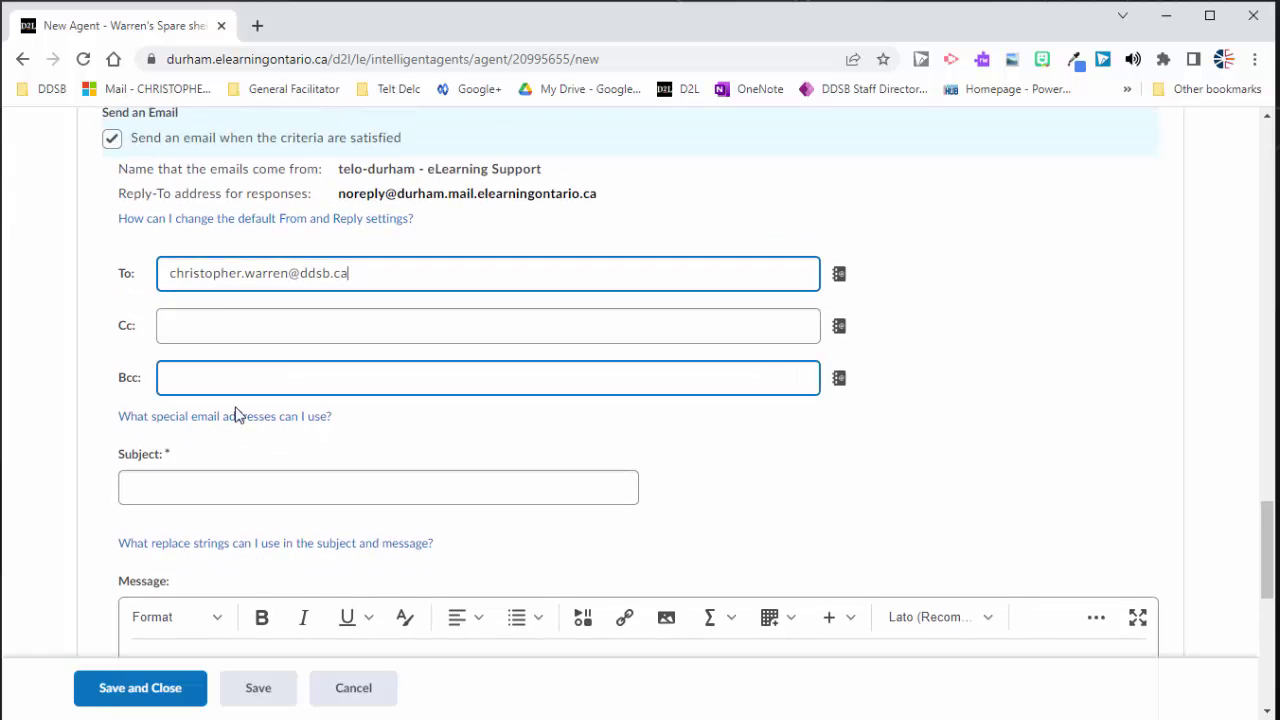
{"action": "scroll", "coordinate": [237, 420], "scroll_direction": "down", "scroll_amount": 1}
{"action": "scroll", "coordinate": [250, 378], "scroll_direction": "down", "scroll_amount": 1}
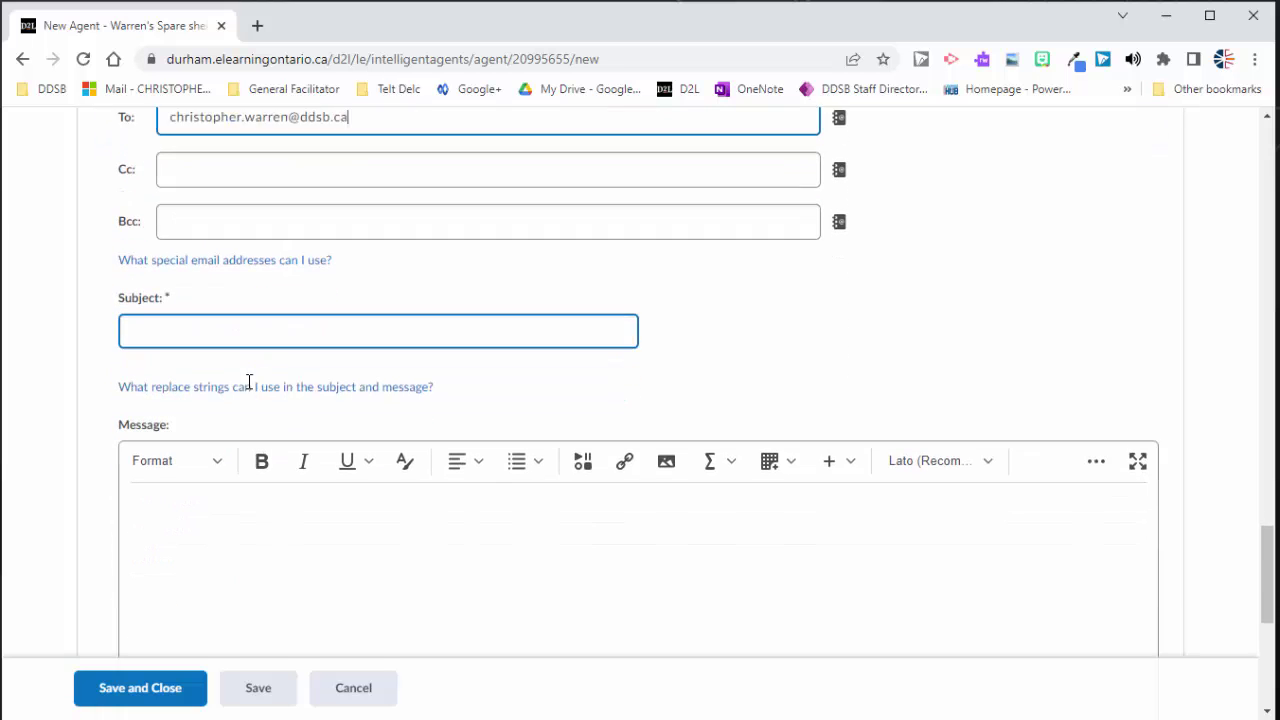
Step: Copy the {InitiatingUserFirstName} replace string from the help list into the email subject
{"action": "left_click", "coordinate": [243, 298]}
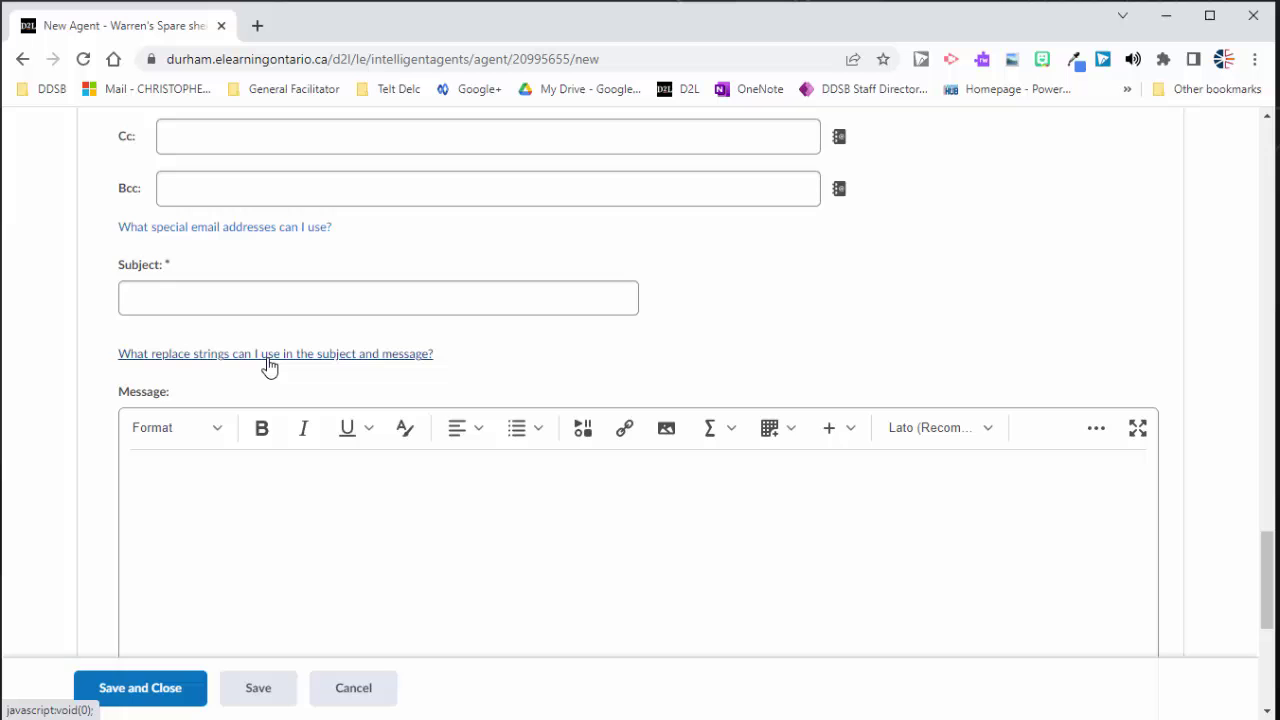
{"action": "left_click", "coordinate": [269, 355]}
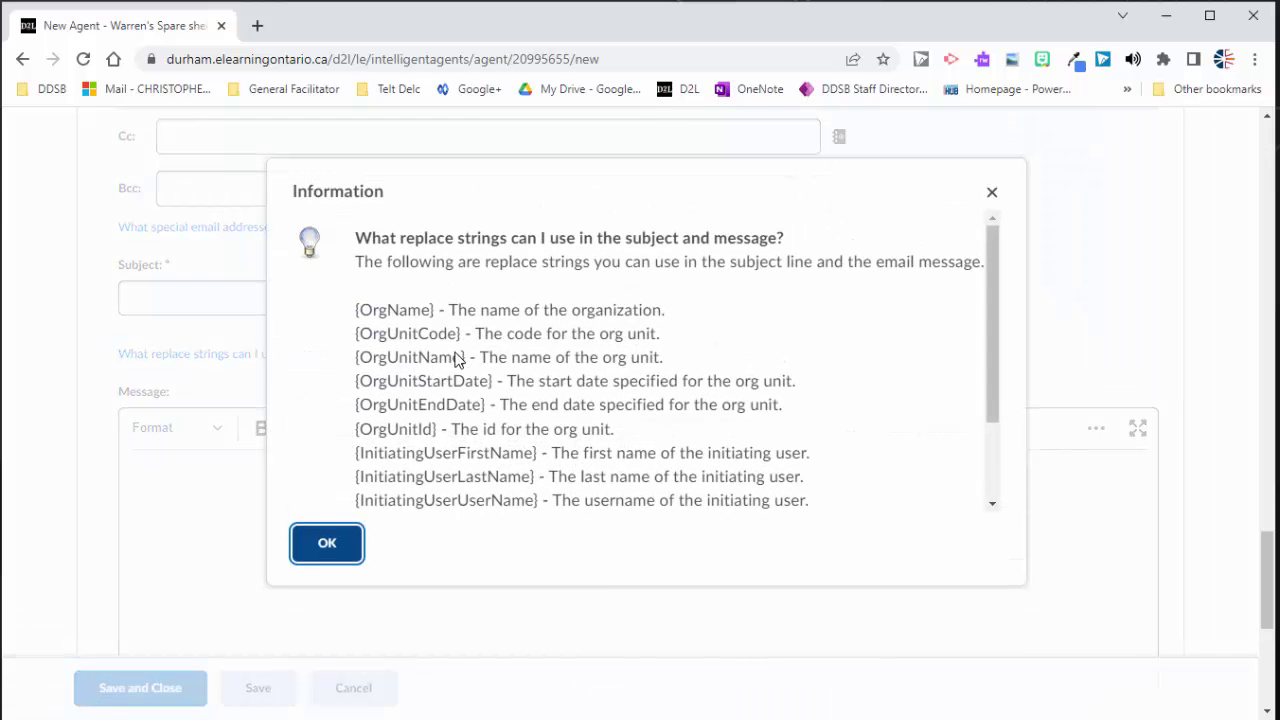
{"action": "scroll", "coordinate": [455, 358], "scroll_direction": "down", "scroll_amount": 2}
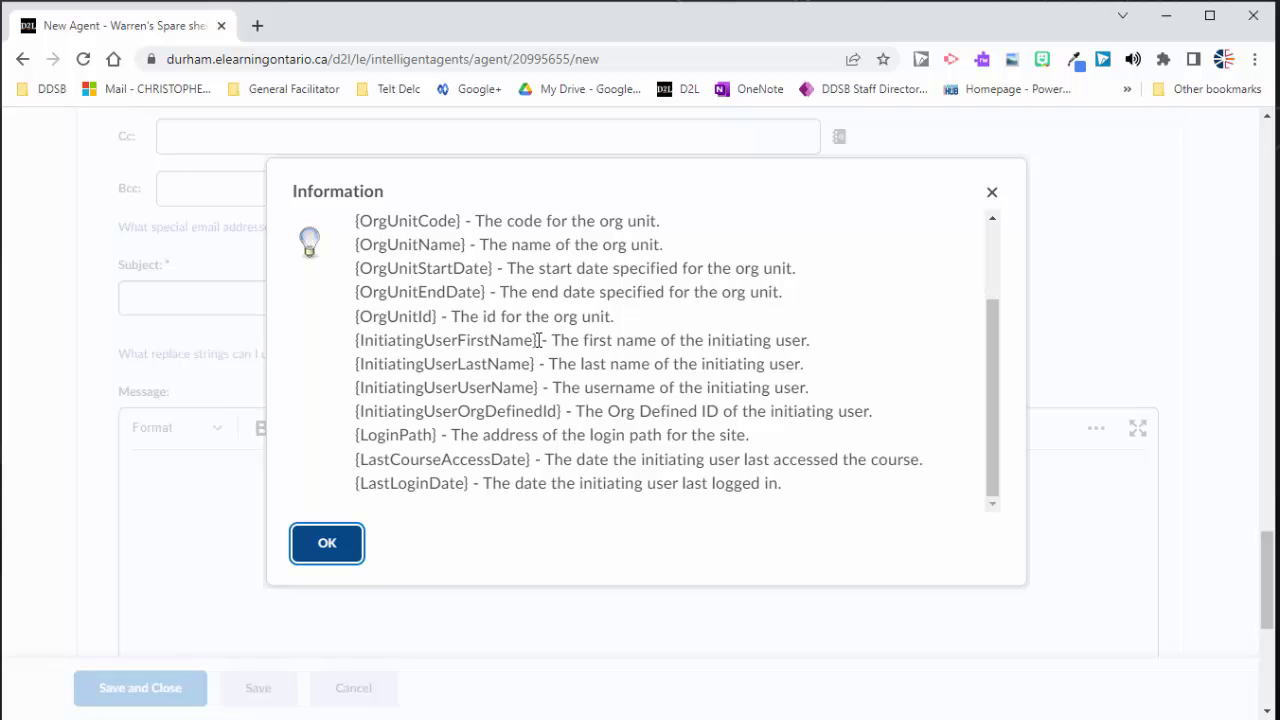
{"action": "left_click_drag", "start_coordinate": [538, 340], "coordinate": [355, 341]}
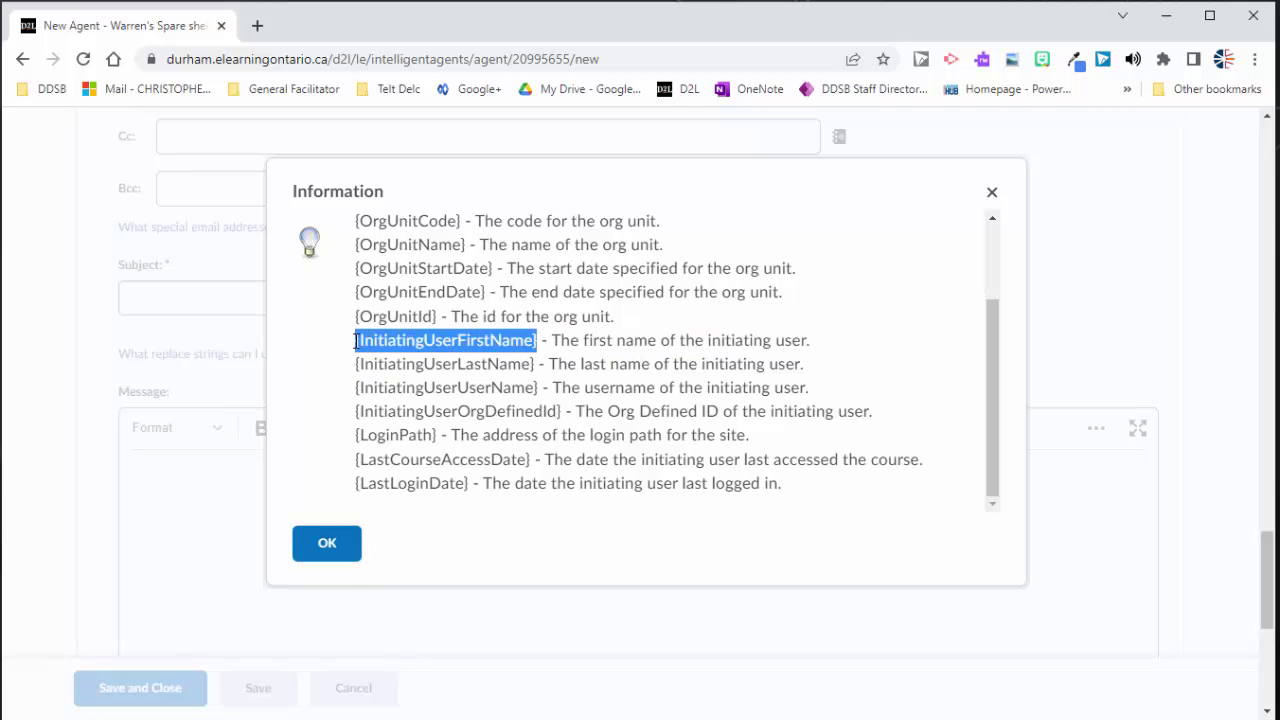
{"action": "right_click", "coordinate": [378, 341]}
{"action": "left_click", "coordinate": [400, 356]}
{"action": "left_click", "coordinate": [217, 294]}
{"action": "left_click", "coordinate": [326, 545]}
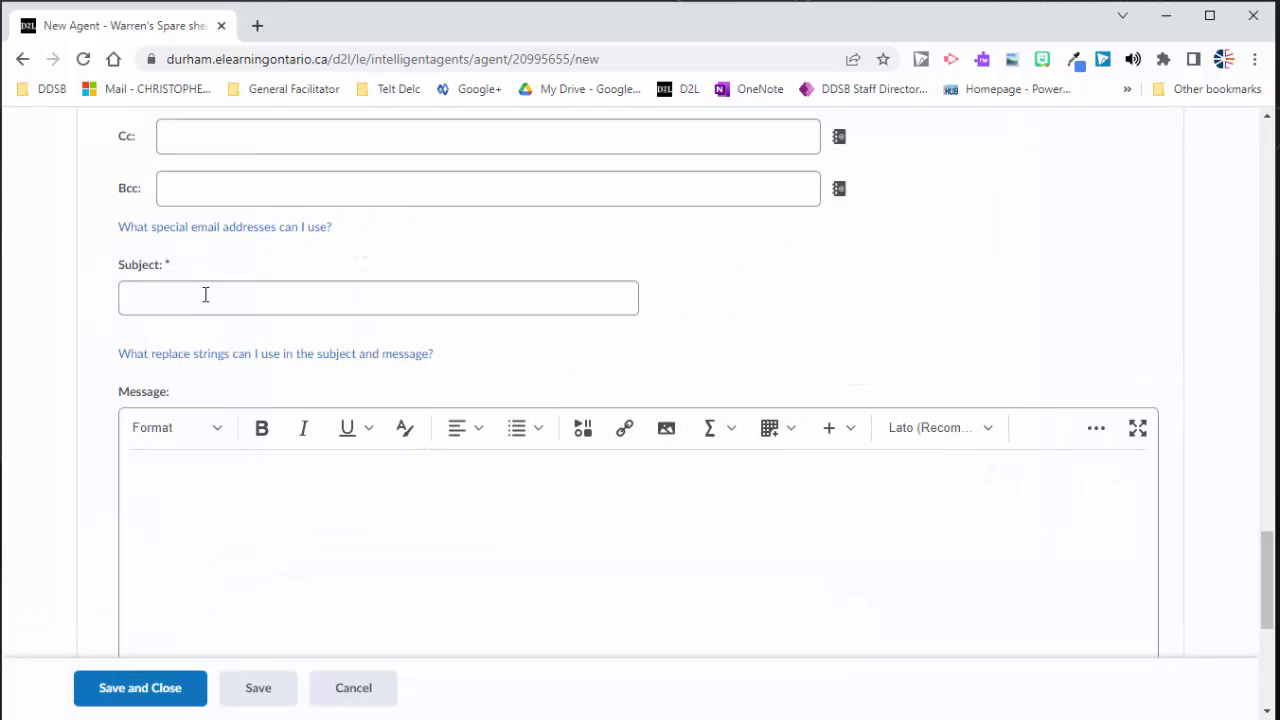
{"action": "left_click", "coordinate": [204, 297]}
{"action": "key", "text": "ctrl+v"}
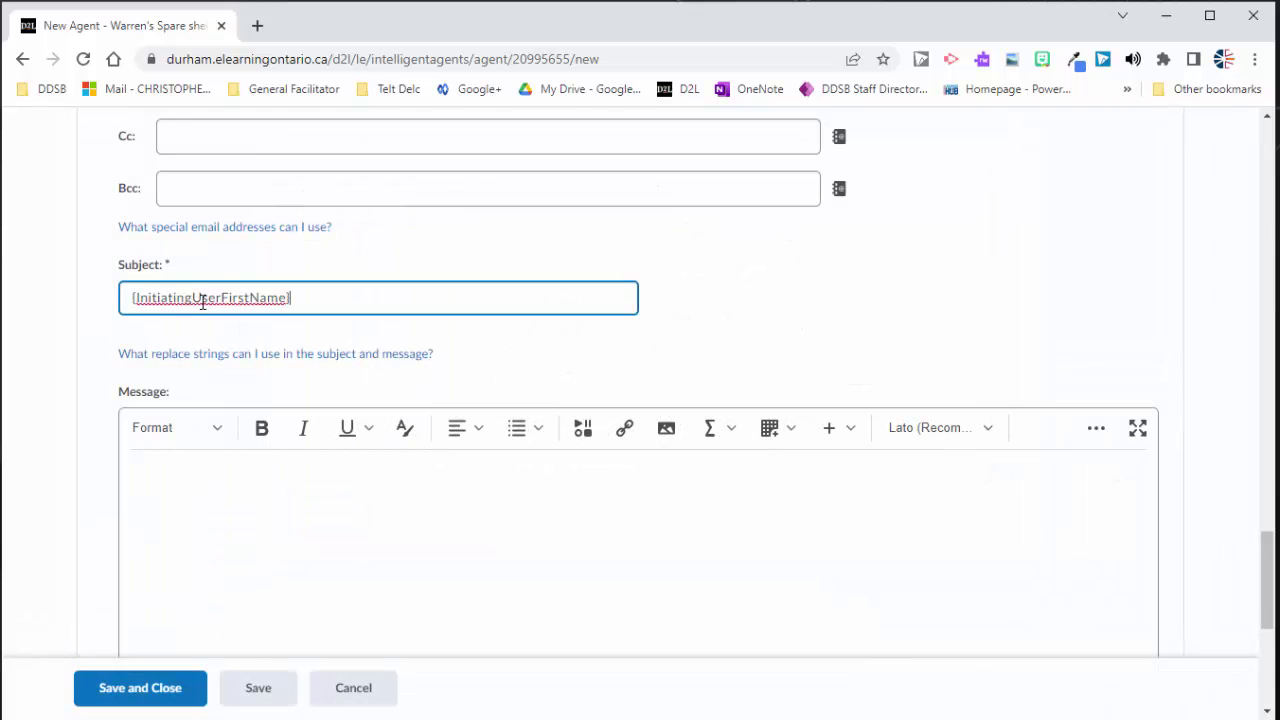
Step: Add {InitiatingUserLastName} and 'has not accessed the final project module.' to the subject
{"action": "left_click", "coordinate": [229, 353]}
{"action": "scroll", "coordinate": [508, 473], "scroll_direction": "down", "scroll_amount": 1}
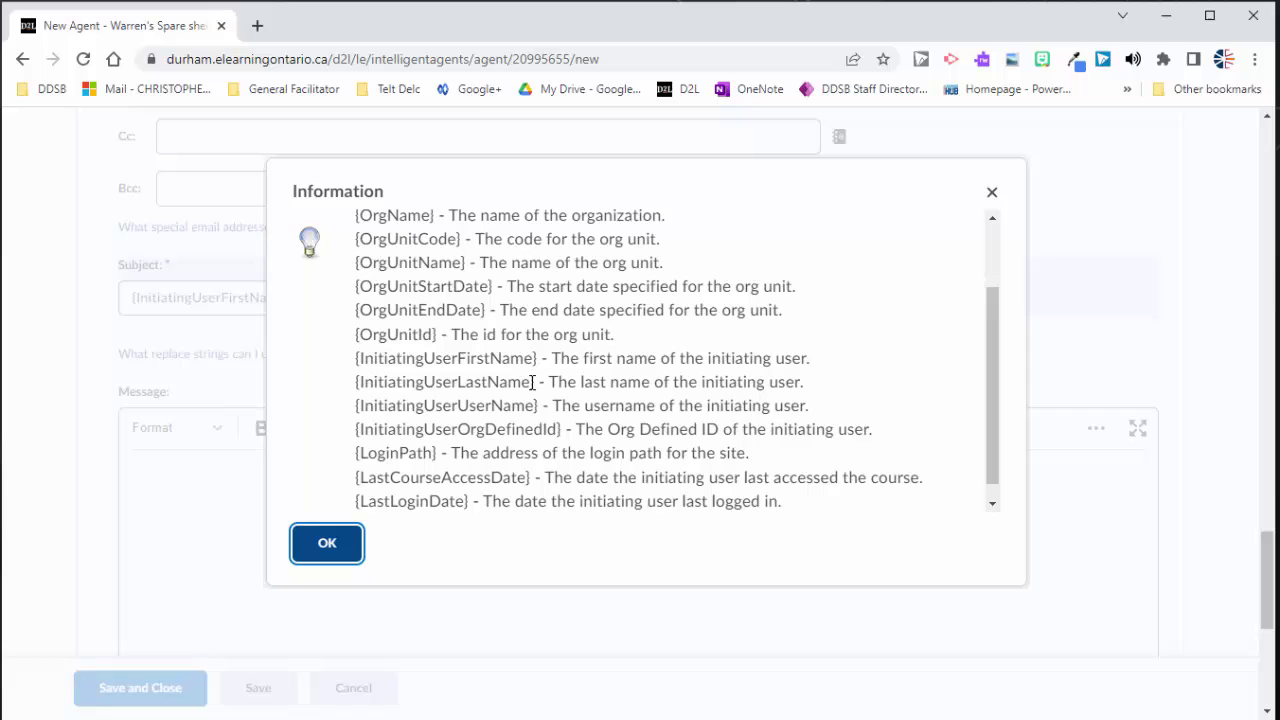
{"action": "left_click_drag", "start_coordinate": [535, 382], "coordinate": [355, 382]}
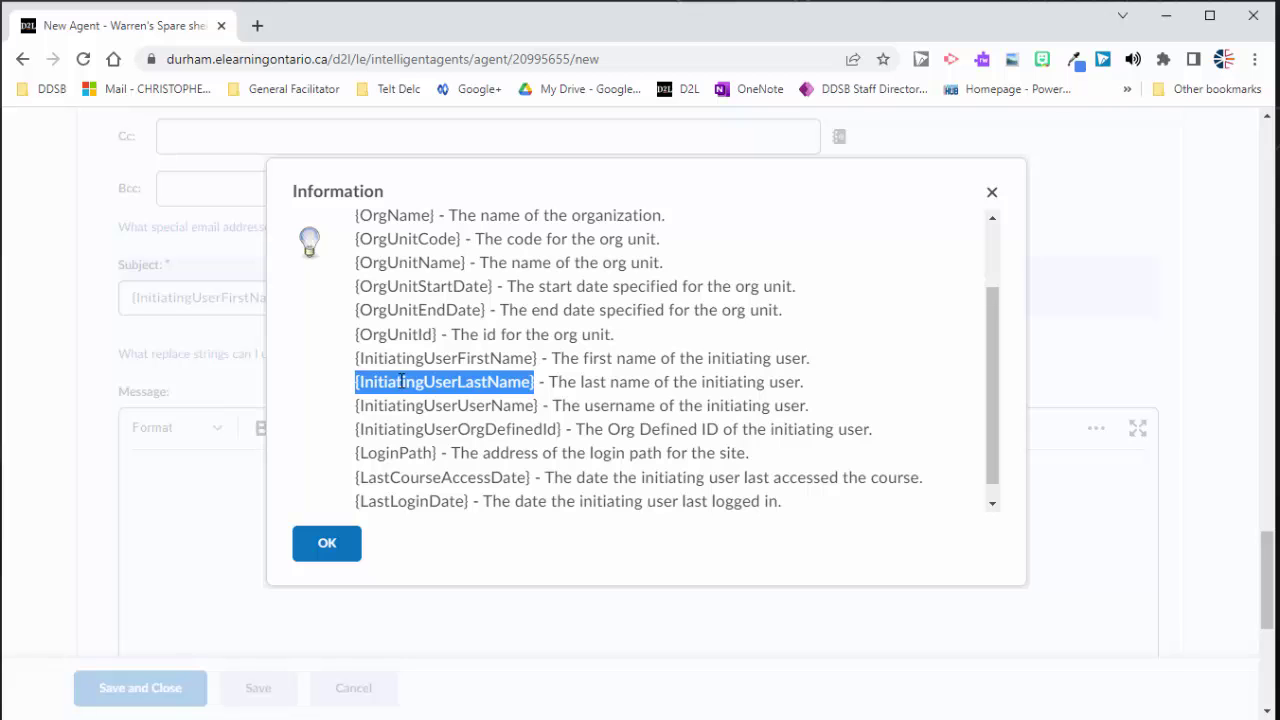
{"action": "left_click", "coordinate": [305, 540]}
{"action": "left_click", "coordinate": [386, 306]}
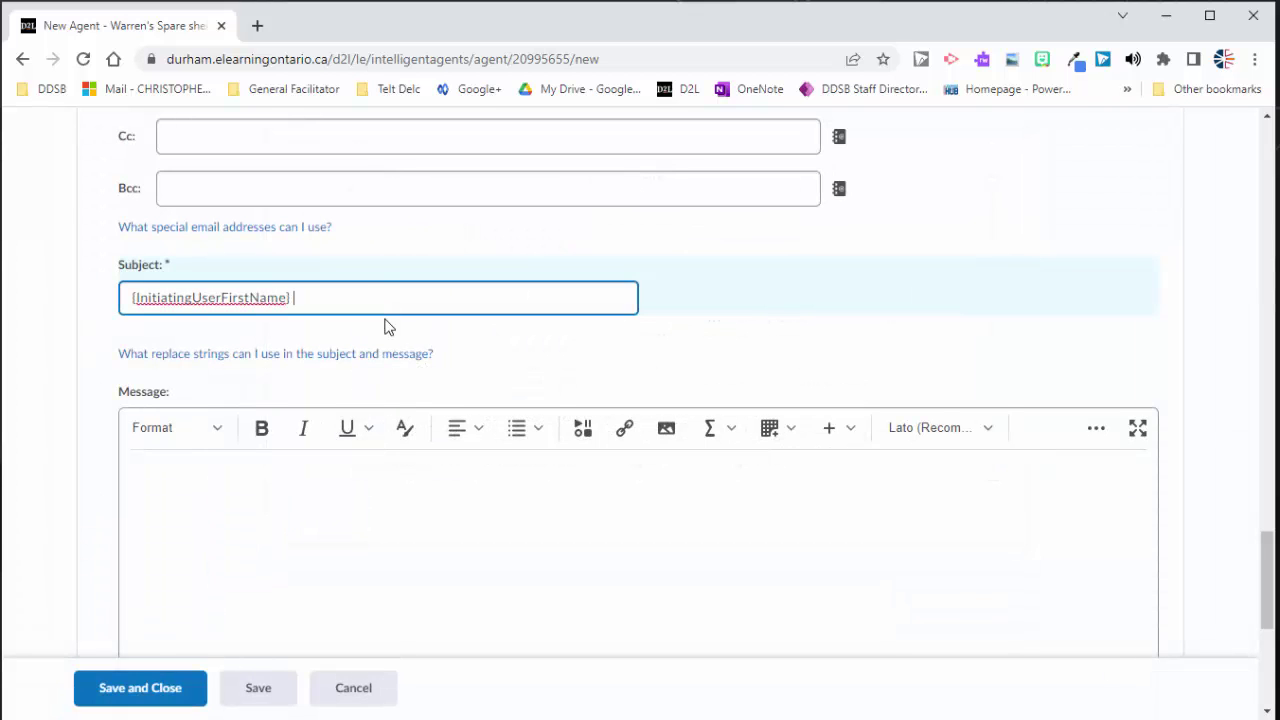
{"action": "key", "text": "ctrl+v"}
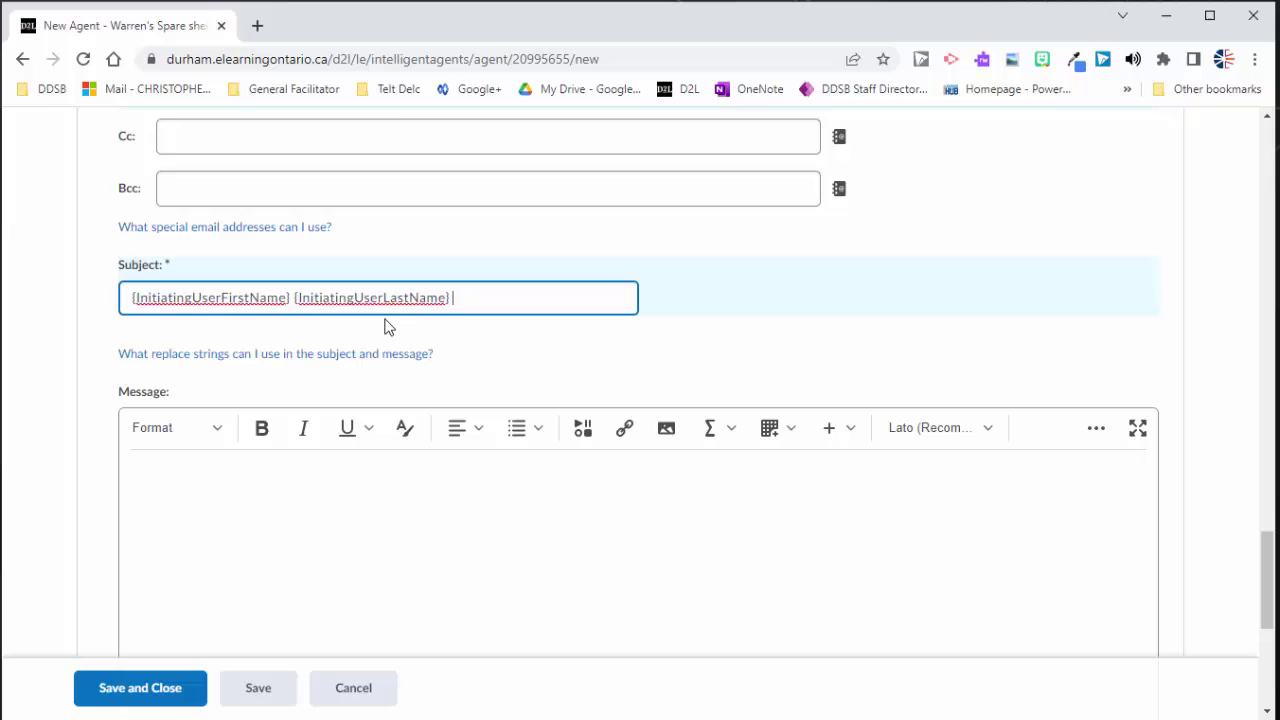
{"action": "type", "text": "has not accessed the fi"}
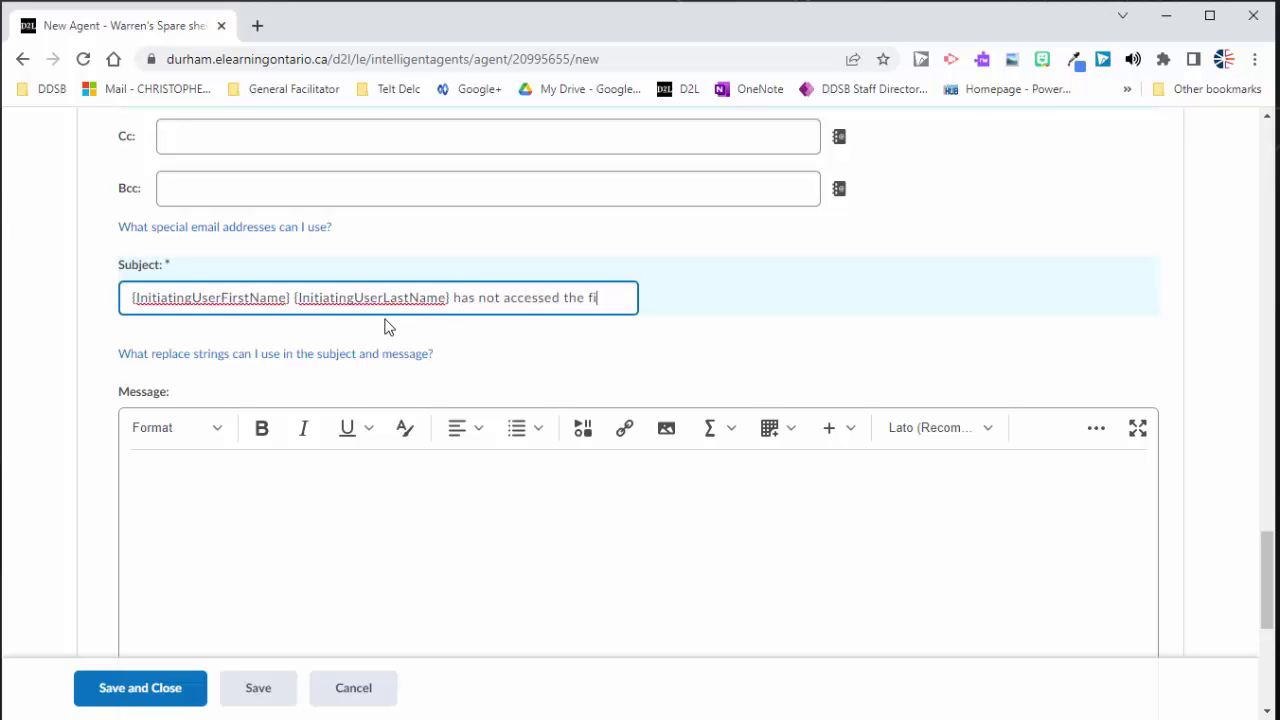
{"action": "type", "text": "nal projec"}
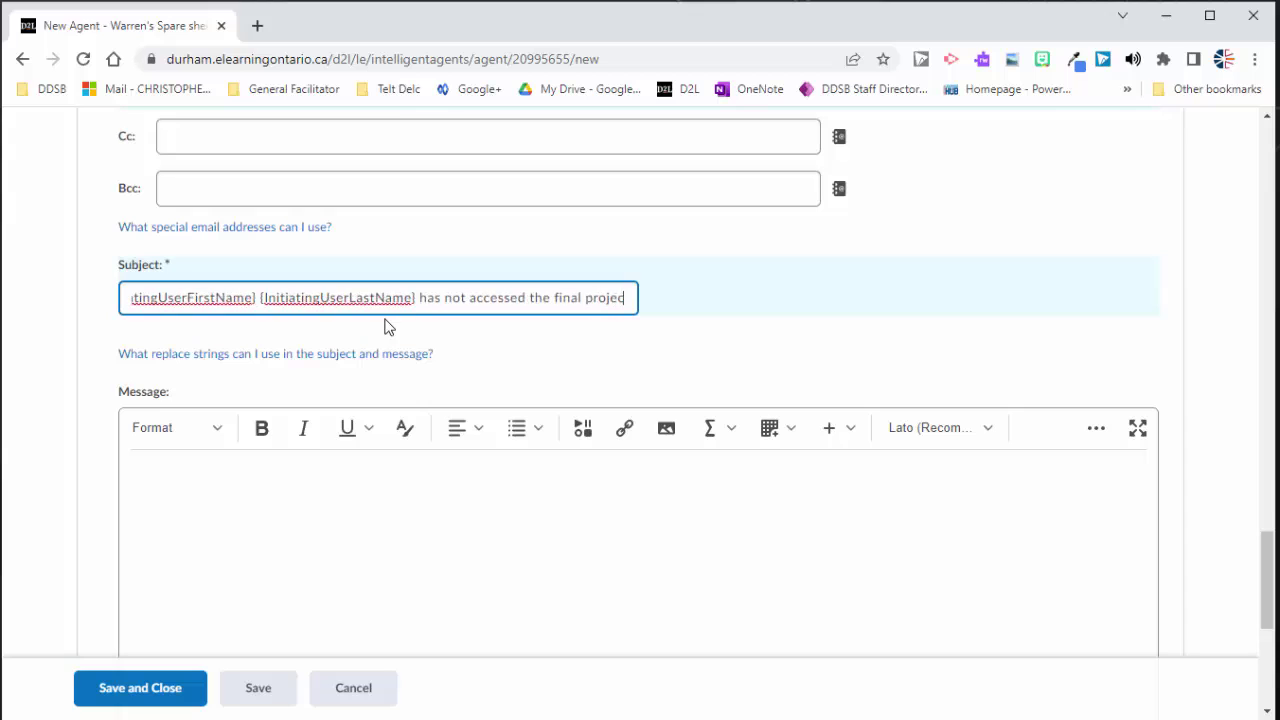
{"action": "type", "text": "t module"}
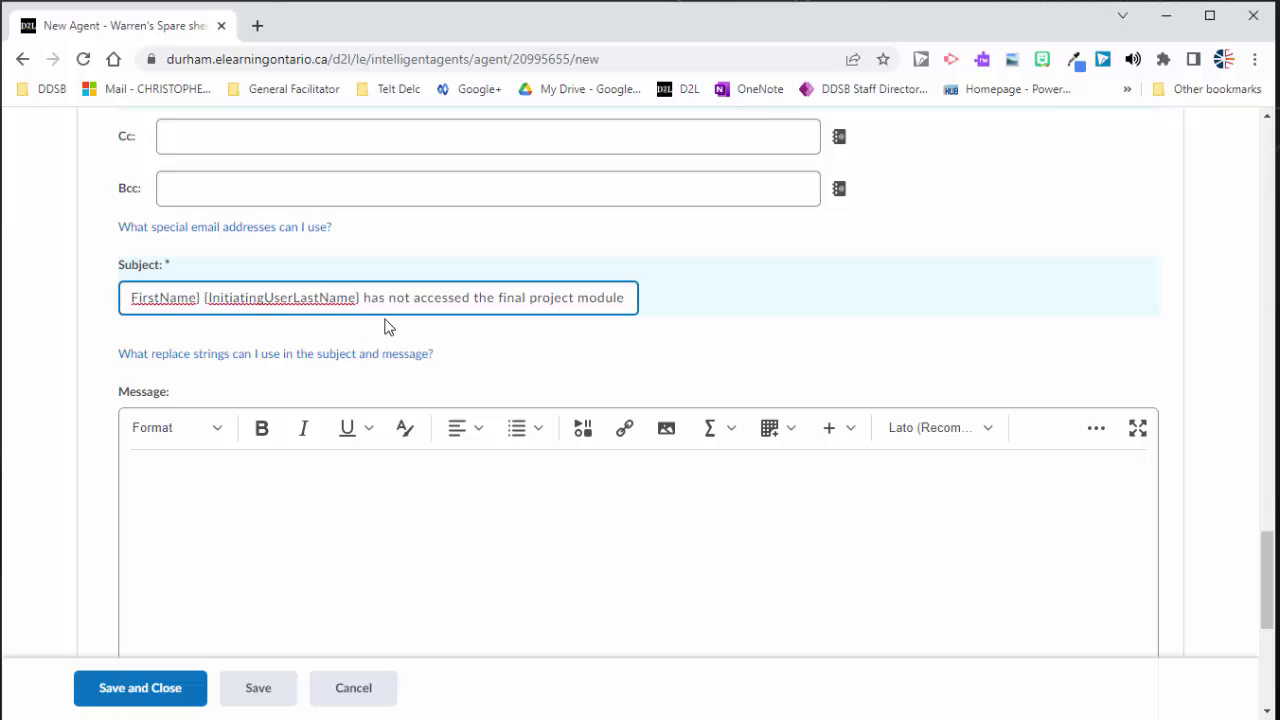
{"action": "type", "text": "."}
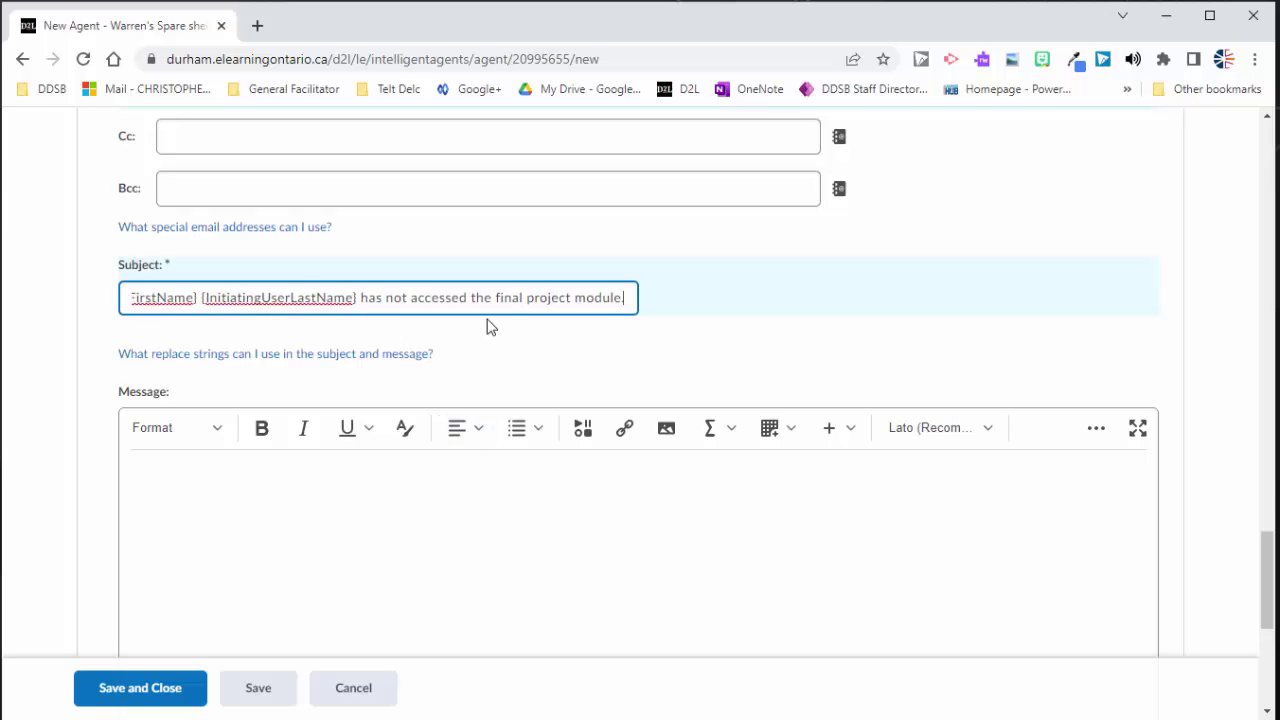
{"action": "triple_click", "coordinate": [364, 297]}
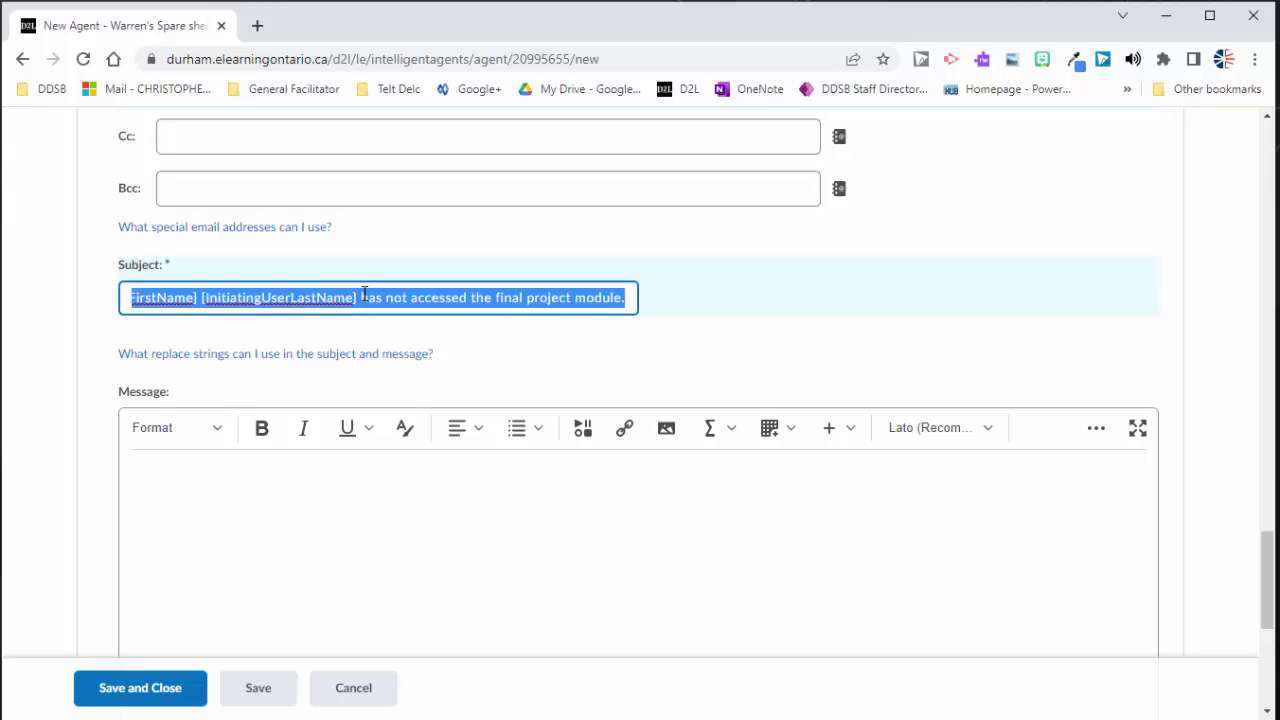
Step: Paste the subject sentence into the message body and add 'Please follow up with the student'
{"action": "left_click", "coordinate": [350, 553]}
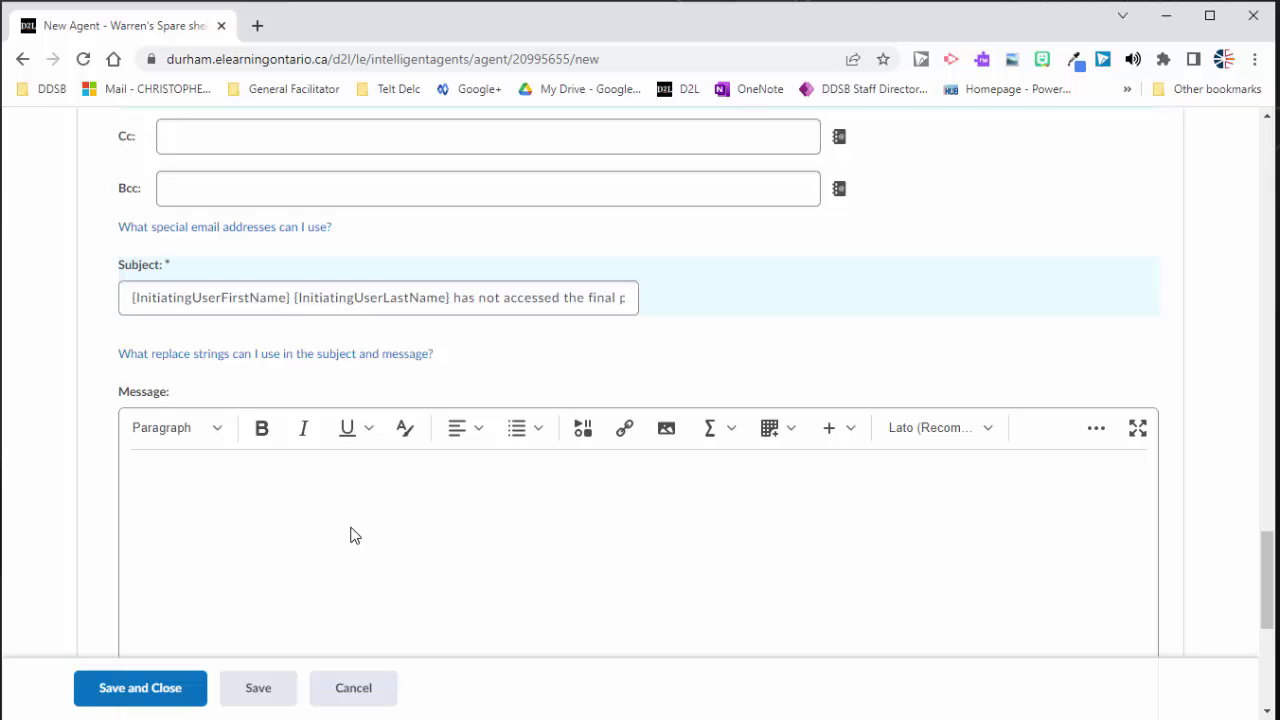
{"action": "type", "text": "{InitiatingUserFirstName} {InitiatingUserLastName} has not accessed the final project module."}
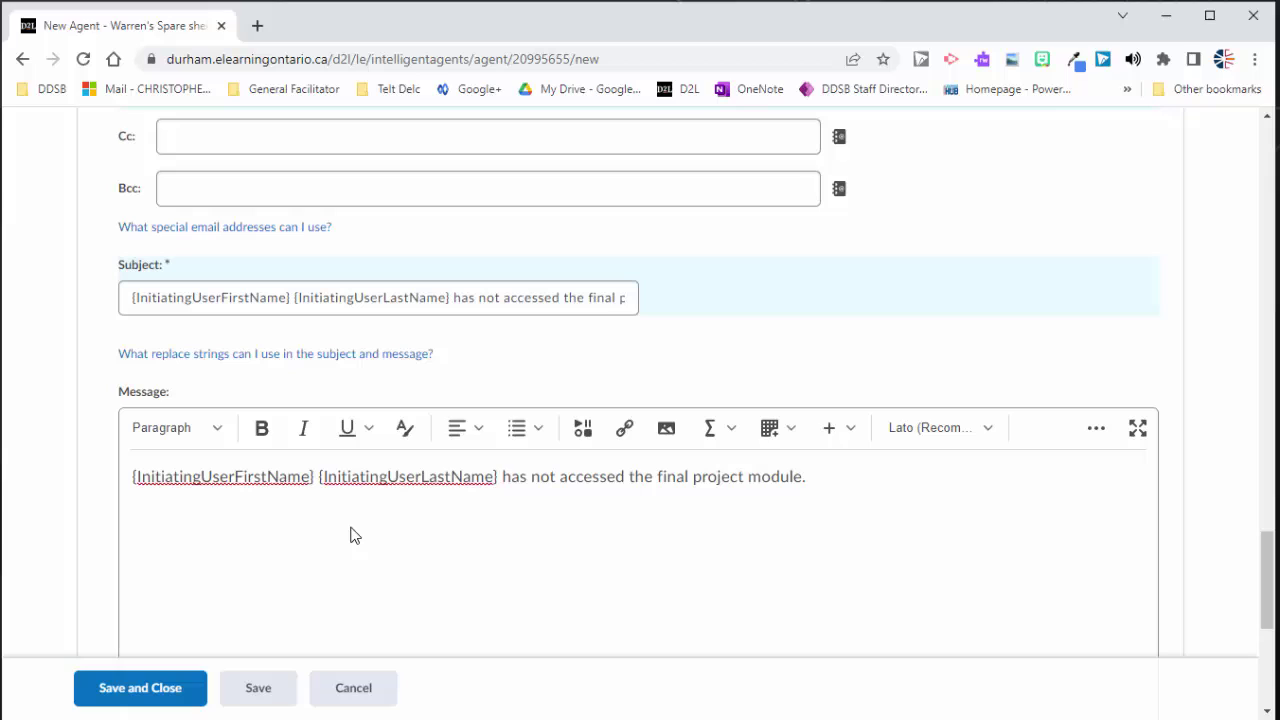
{"action": "type", "text": "Please follow up wit"}
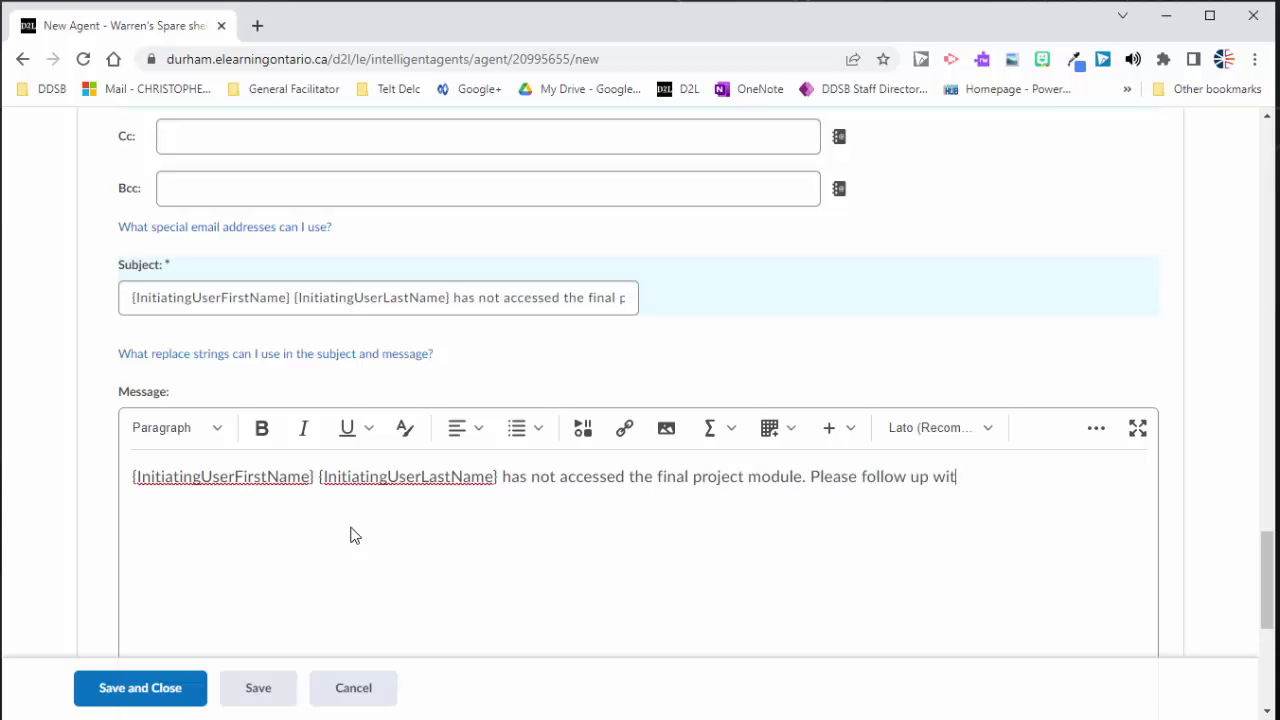
{"action": "type", "text": "h the student."}
{"action": "scroll", "coordinate": [436, 462], "scroll_direction": "down", "scroll_amount": 4}
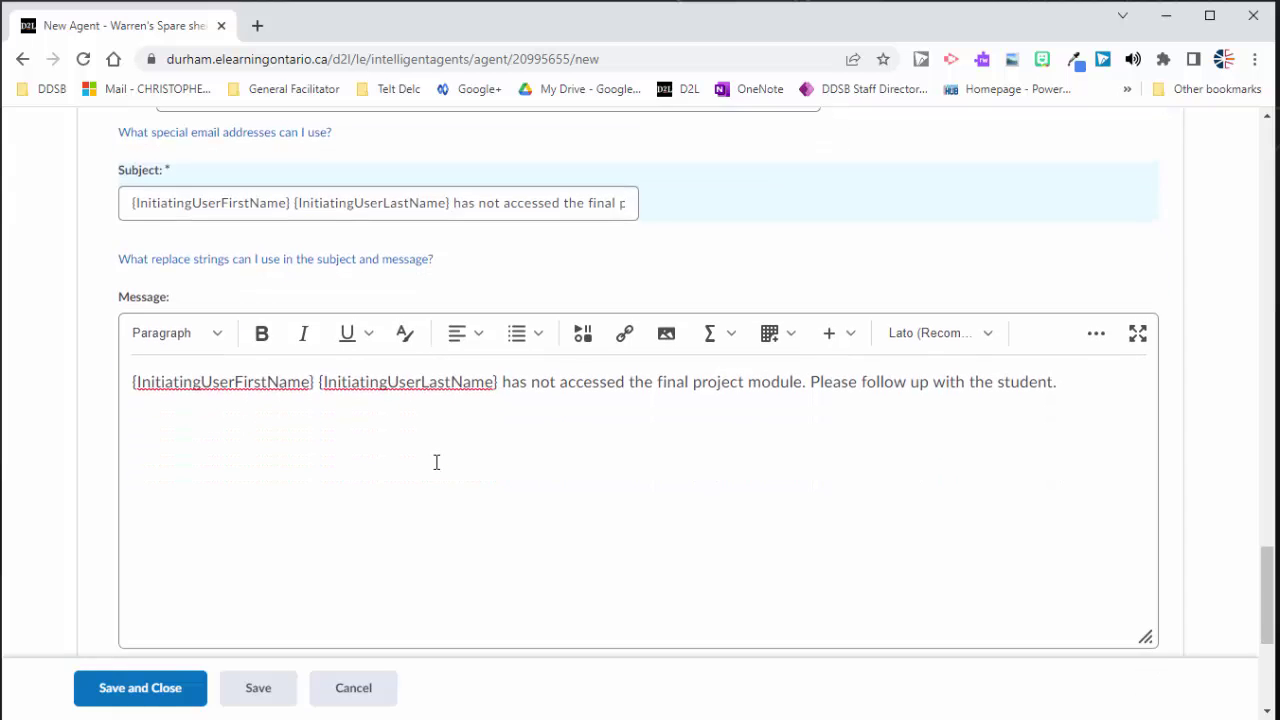
{"action": "left_click", "coordinate": [283, 690]}
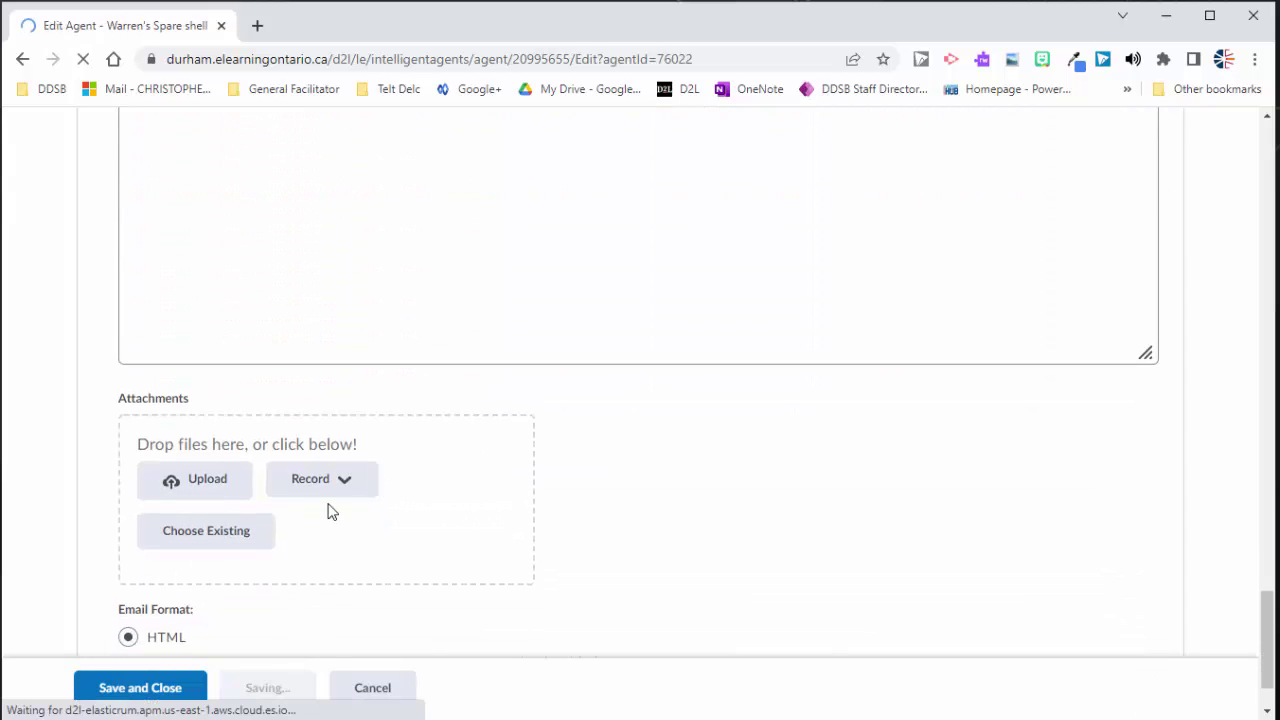
{"action": "scroll", "coordinate": [400, 434], "scroll_direction": "down", "scroll_amount": 2}
{"action": "left_click", "coordinate": [420, 425]}
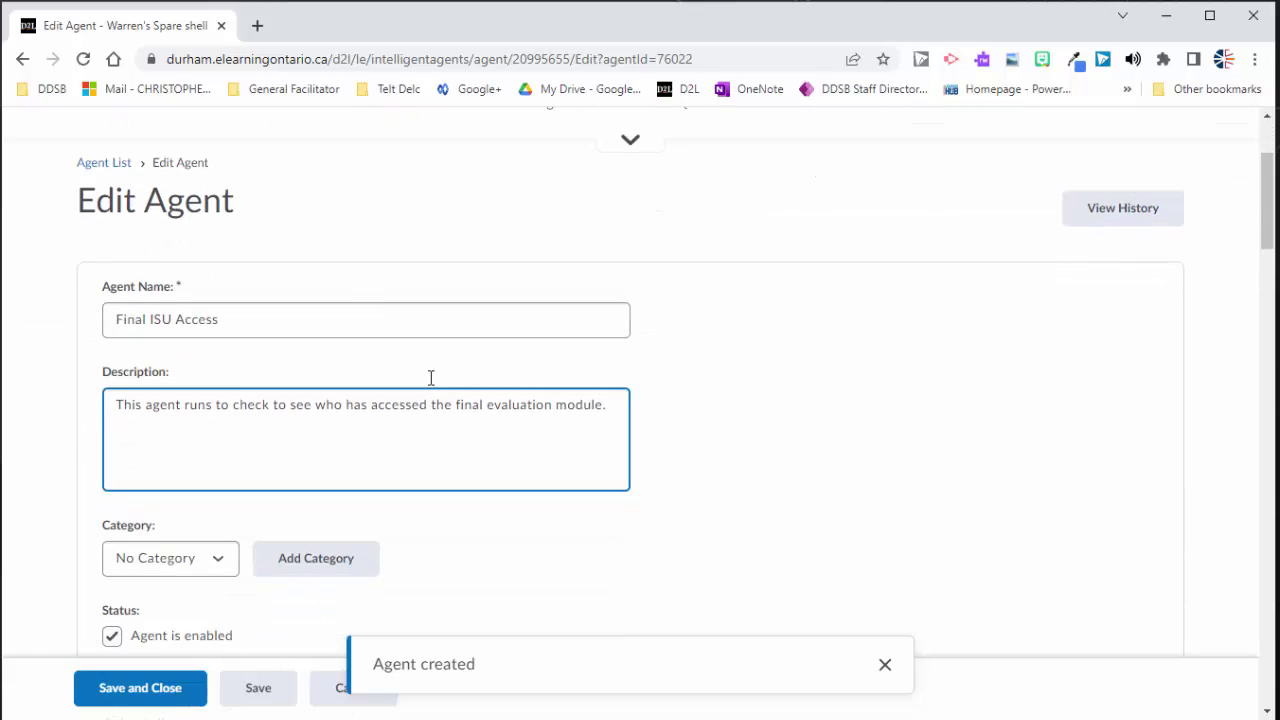
{"action": "left_click", "coordinate": [363, 302]}
{"action": "scroll", "coordinate": [365, 297], "scroll_direction": "down", "scroll_amount": 1}
{"action": "left_click", "coordinate": [366, 297]}
{"action": "left_click", "coordinate": [146, 228]}
{"action": "left_click", "coordinate": [223, 298]}
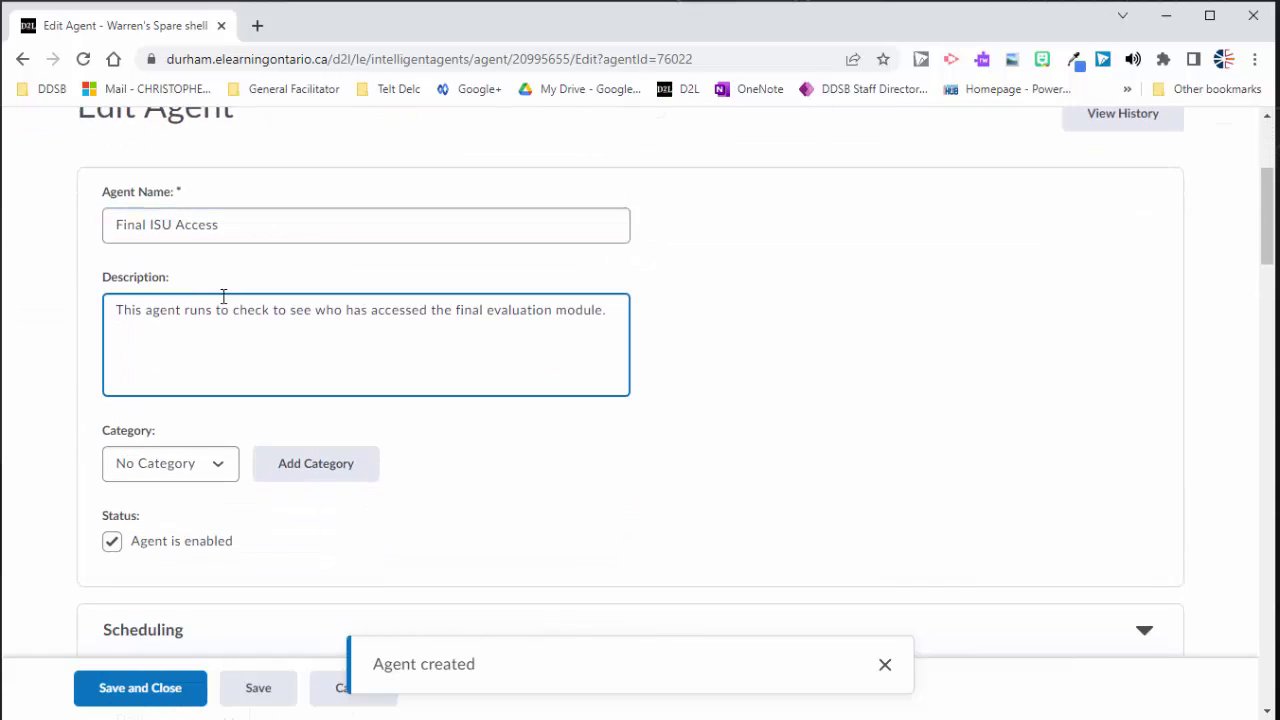
{"action": "left_click", "coordinate": [146, 228]}
{"action": "left_click", "coordinate": [143, 309]}
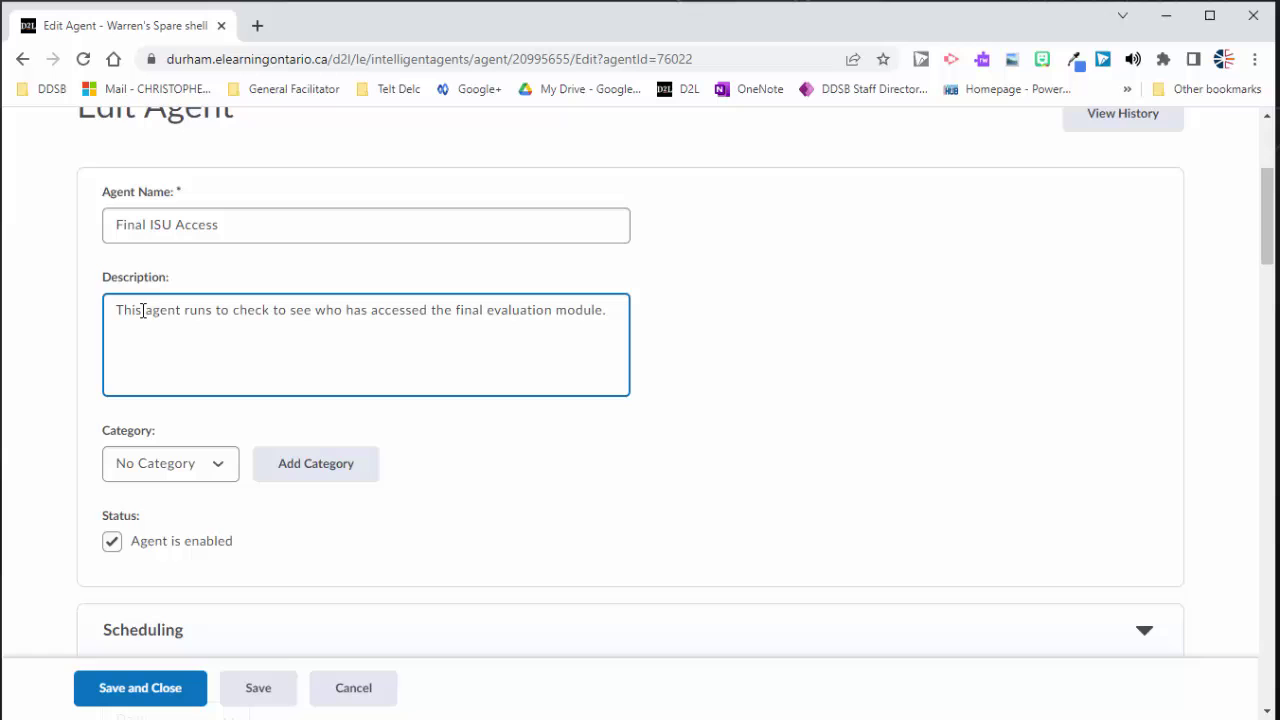
{"action": "scroll", "coordinate": [331, 280], "scroll_direction": "down", "scroll_amount": 2}
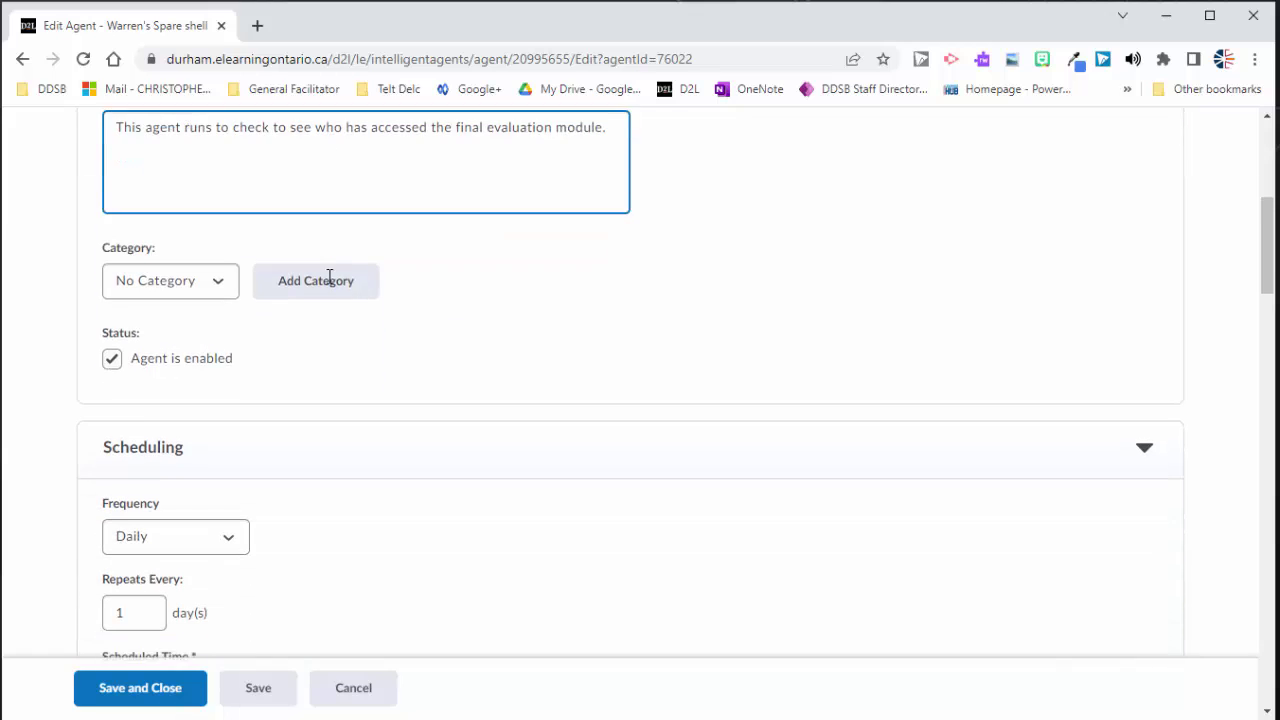
{"action": "left_click", "coordinate": [216, 274]}
{"action": "left_click", "coordinate": [233, 322]}
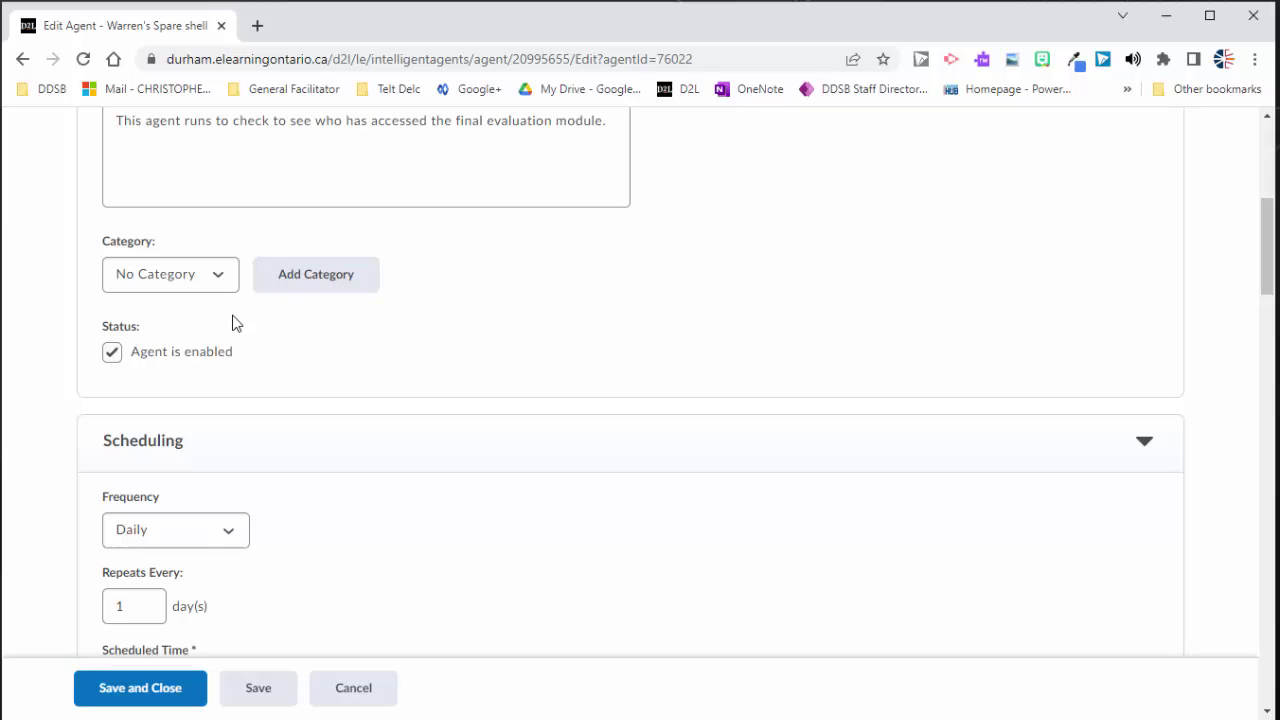
{"action": "left_click", "coordinate": [180, 284]}
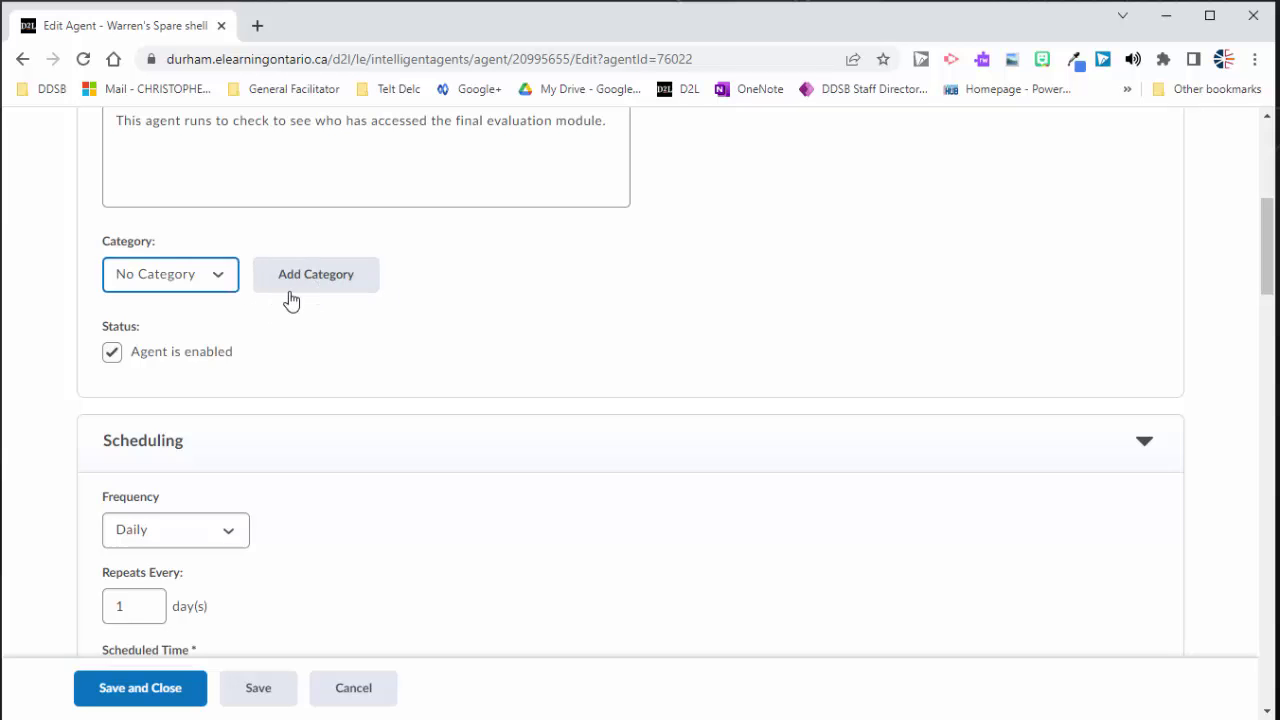
{"action": "scroll", "coordinate": [291, 300], "scroll_direction": "down", "scroll_amount": 3}
{"action": "left_click", "coordinate": [217, 250]}
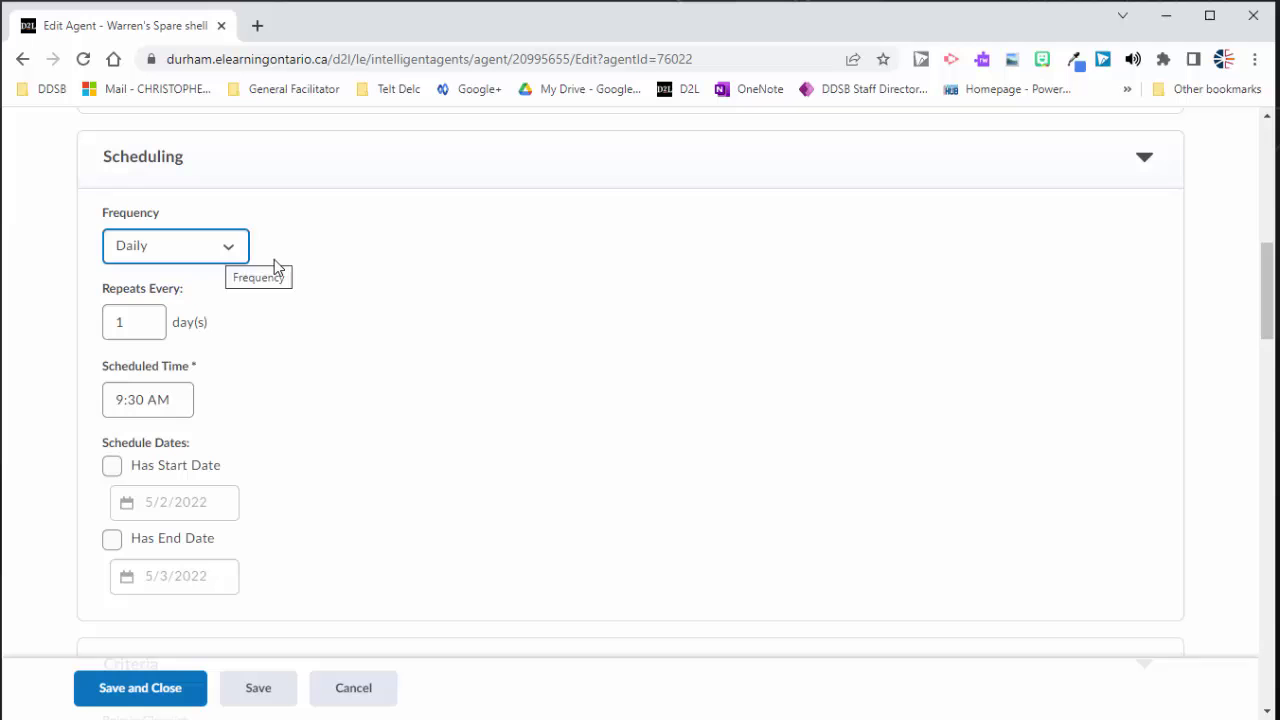
{"action": "left_click", "coordinate": [119, 327]}
{"action": "scroll", "coordinate": [172, 310], "scroll_direction": "down", "scroll_amount": 1}
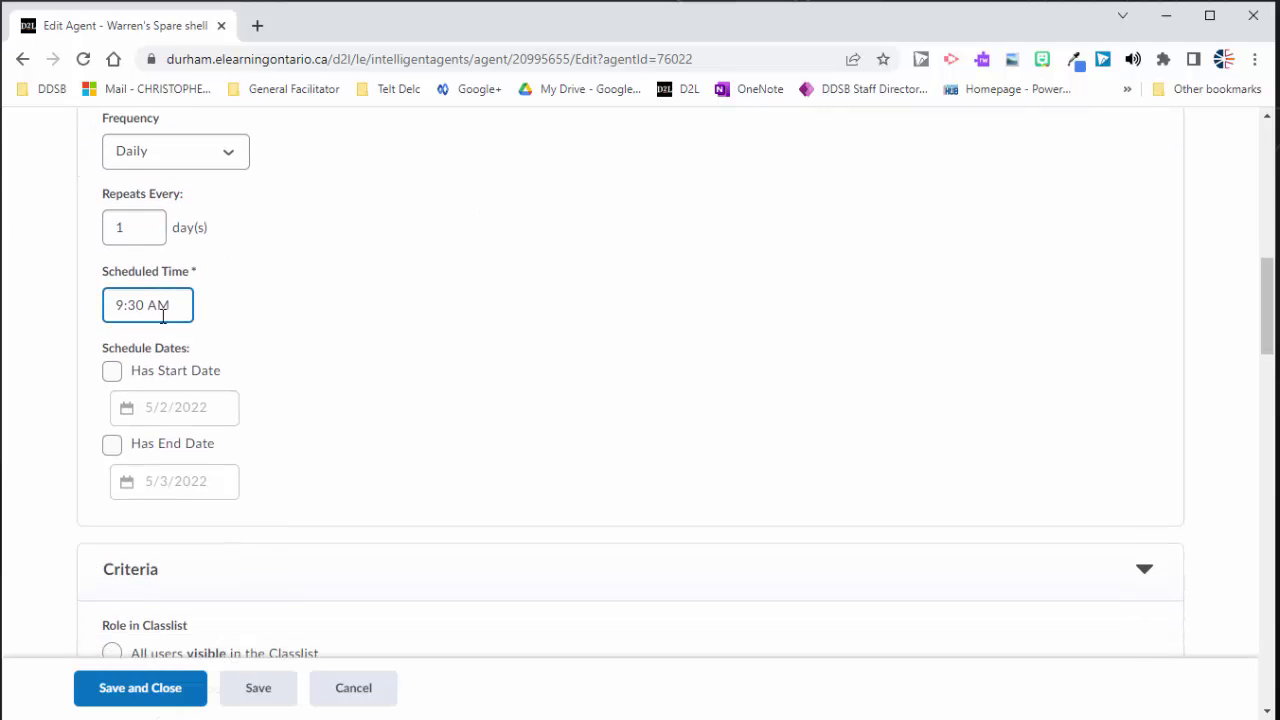
{"action": "scroll", "coordinate": [326, 337], "scroll_direction": "down", "scroll_amount": 2}
{"action": "scroll", "coordinate": [310, 370], "scroll_direction": "up", "scroll_amount": 2}
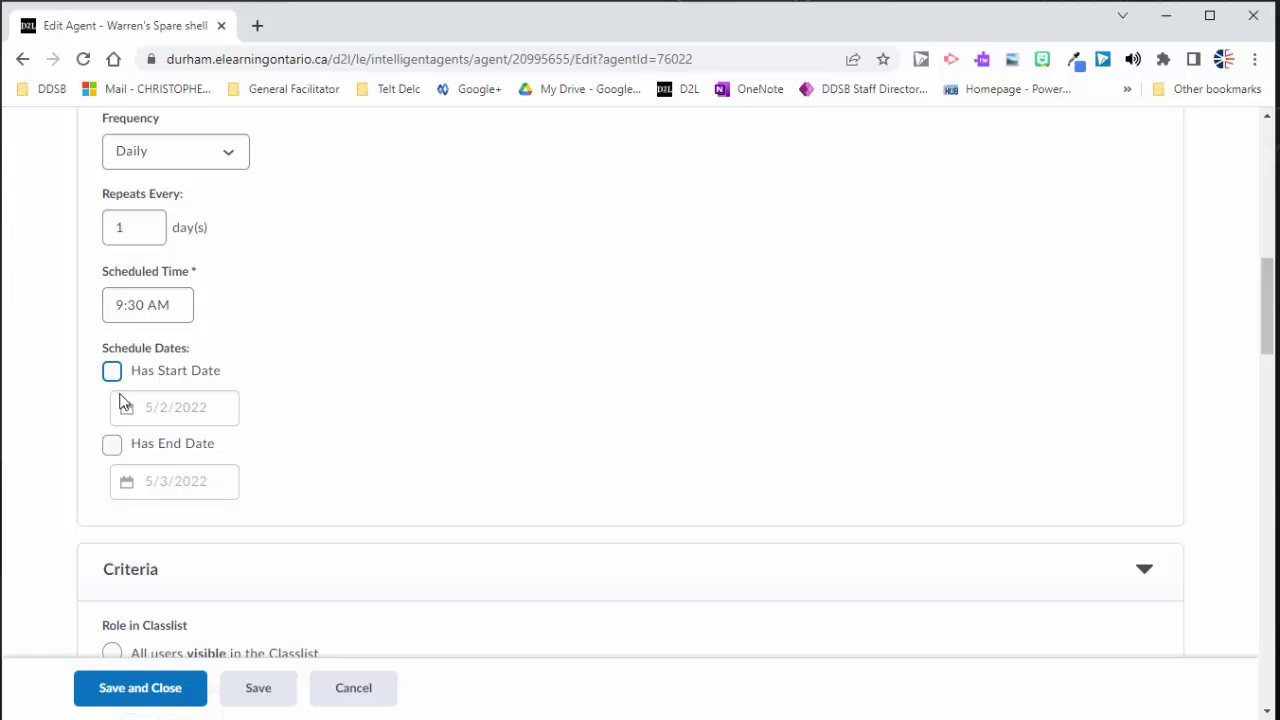
{"action": "scroll", "coordinate": [203, 200], "scroll_direction": "down", "scroll_amount": 2}
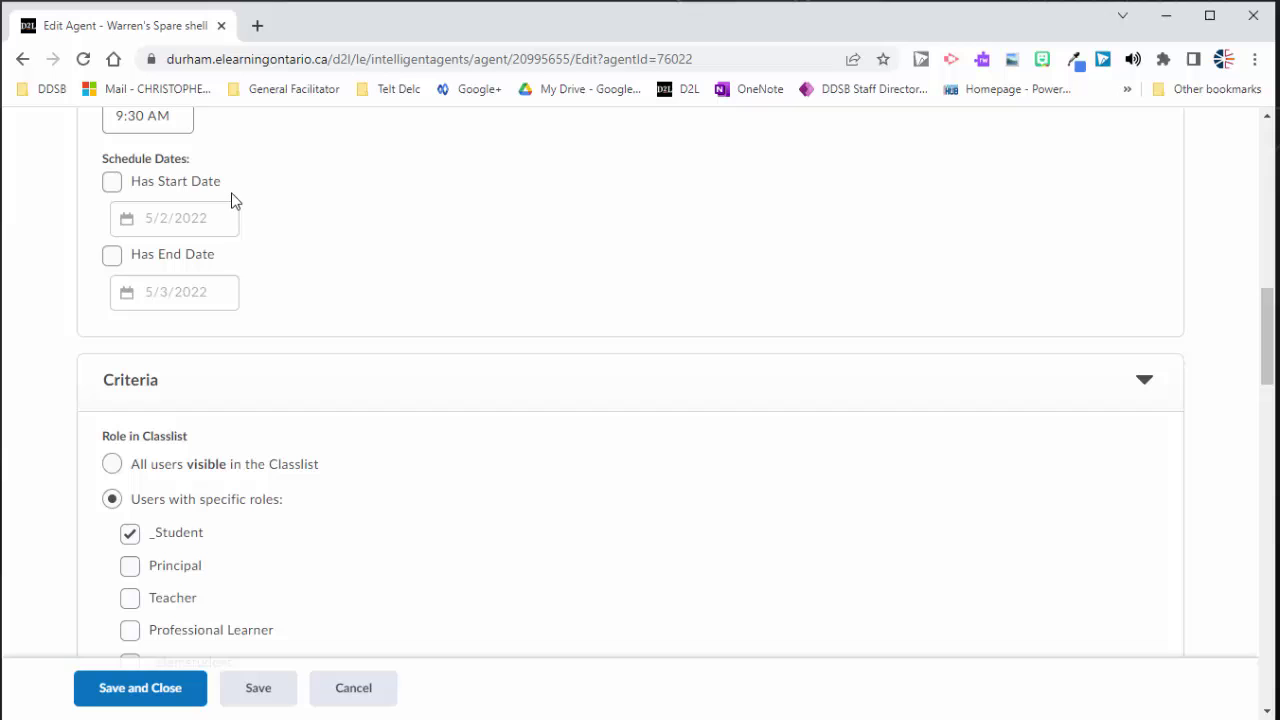
{"action": "scroll", "coordinate": [240, 205], "scroll_direction": "up", "scroll_amount": 1}
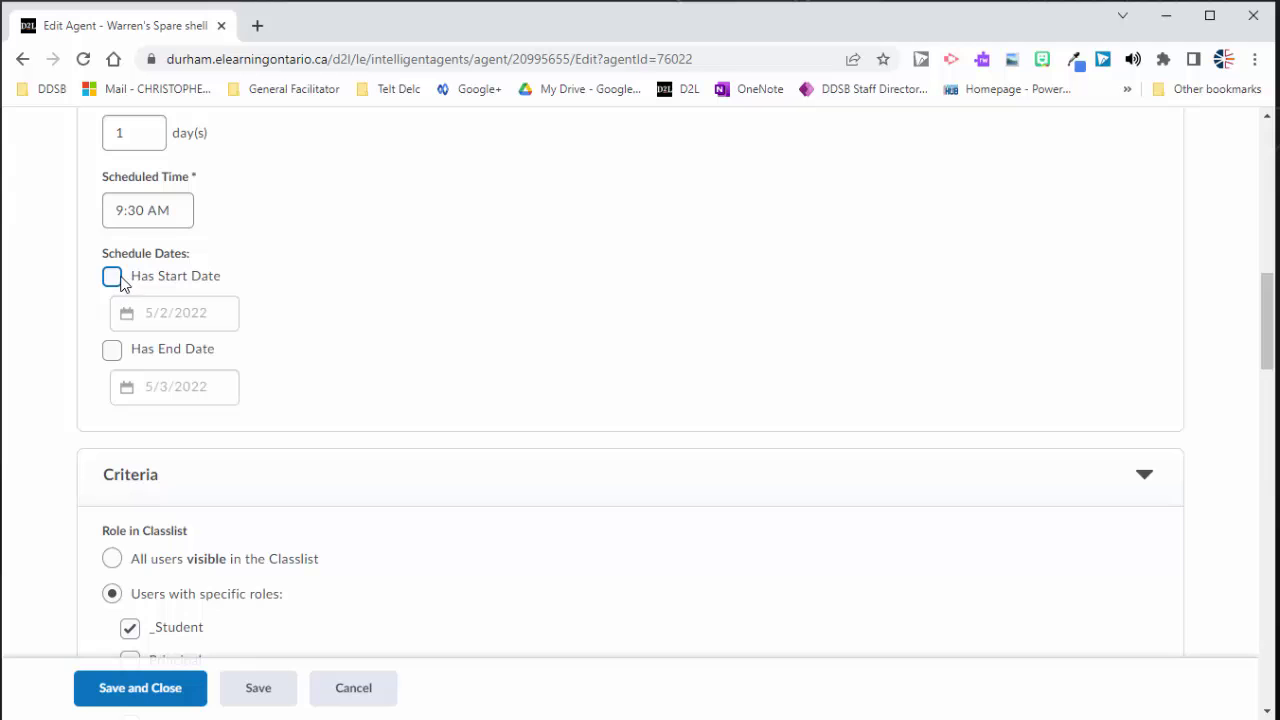
{"action": "scroll", "coordinate": [116, 284], "scroll_direction": "down", "scroll_amount": 3}
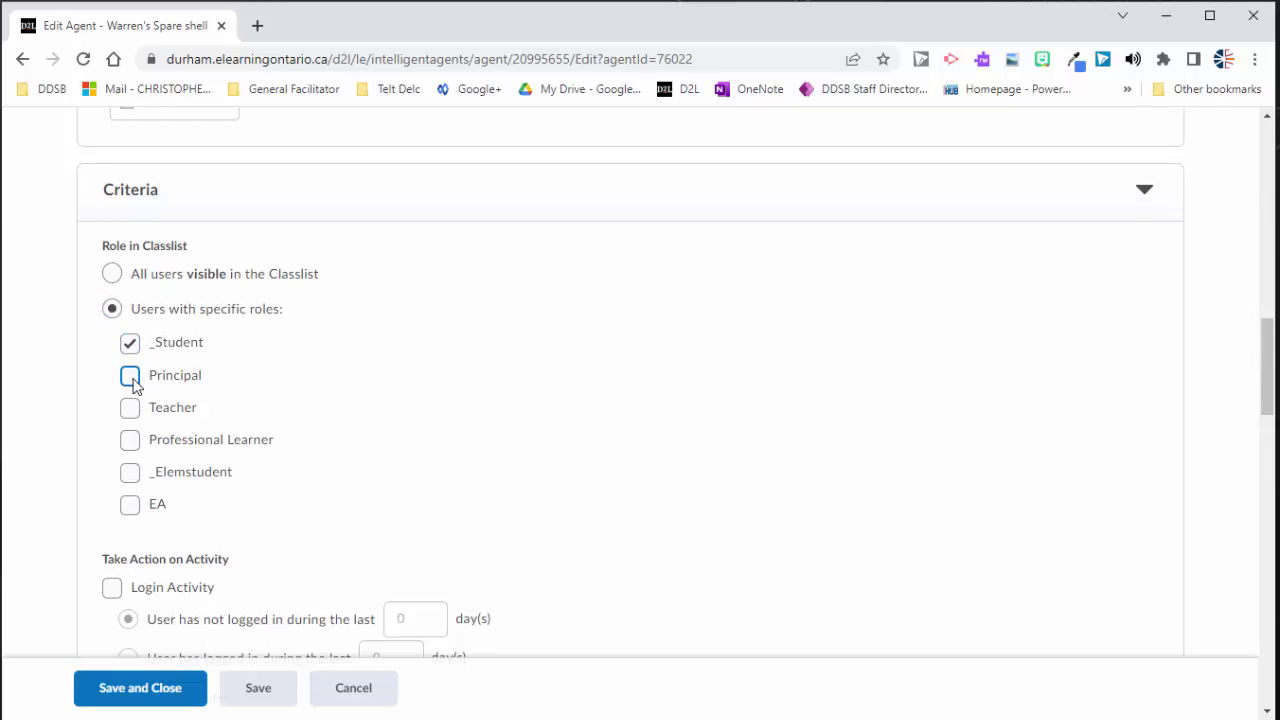
Step: Review the agent's criteria, actions and email To/Cc recipients, then save and close it
{"action": "scroll", "coordinate": [131, 384], "scroll_direction": "down", "scroll_amount": 1}
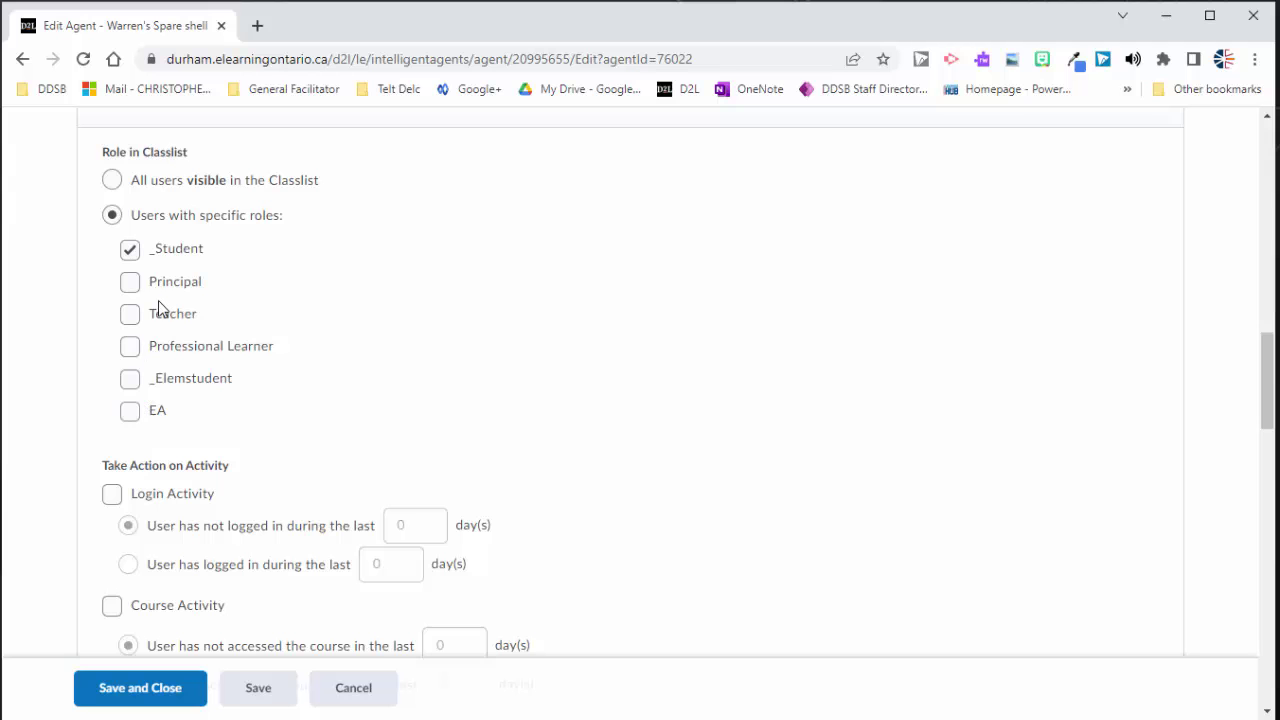
{"action": "scroll", "coordinate": [155, 348], "scroll_direction": "up", "scroll_amount": 2}
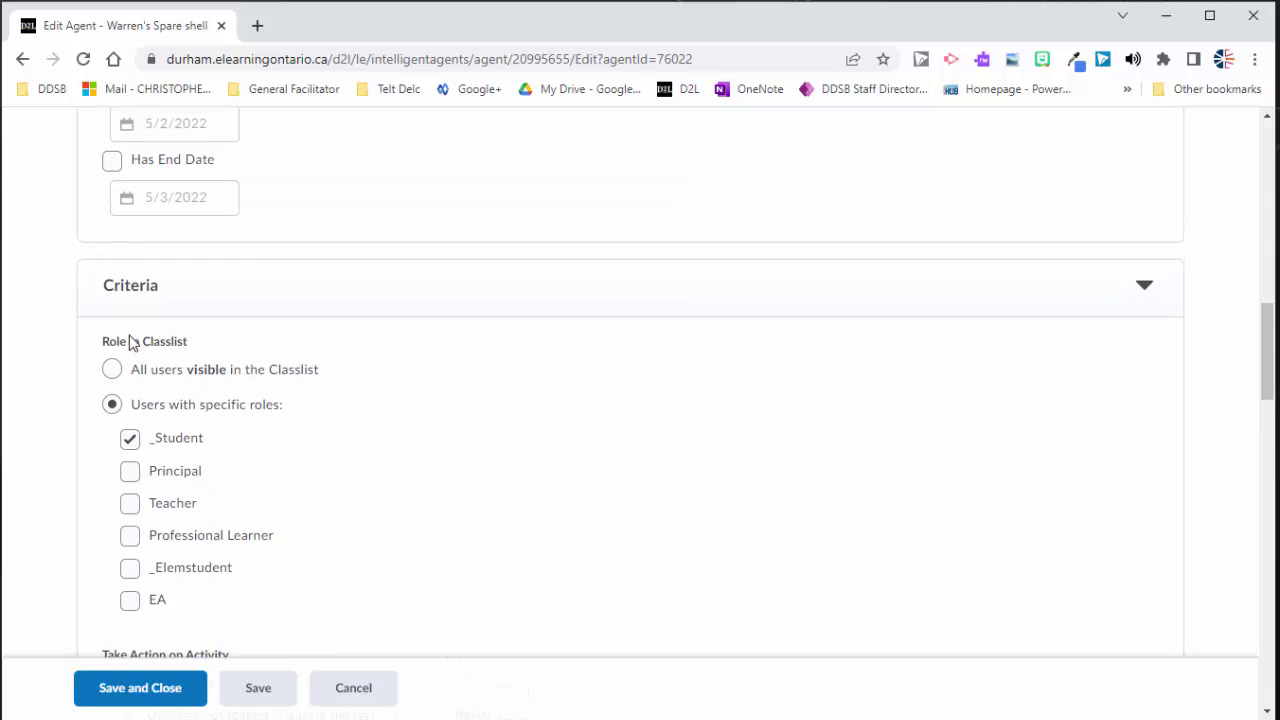
{"action": "scroll", "coordinate": [135, 440], "scroll_direction": "down", "scroll_amount": 3}
{"action": "scroll", "coordinate": [196, 446], "scroll_direction": "down", "scroll_amount": 4}
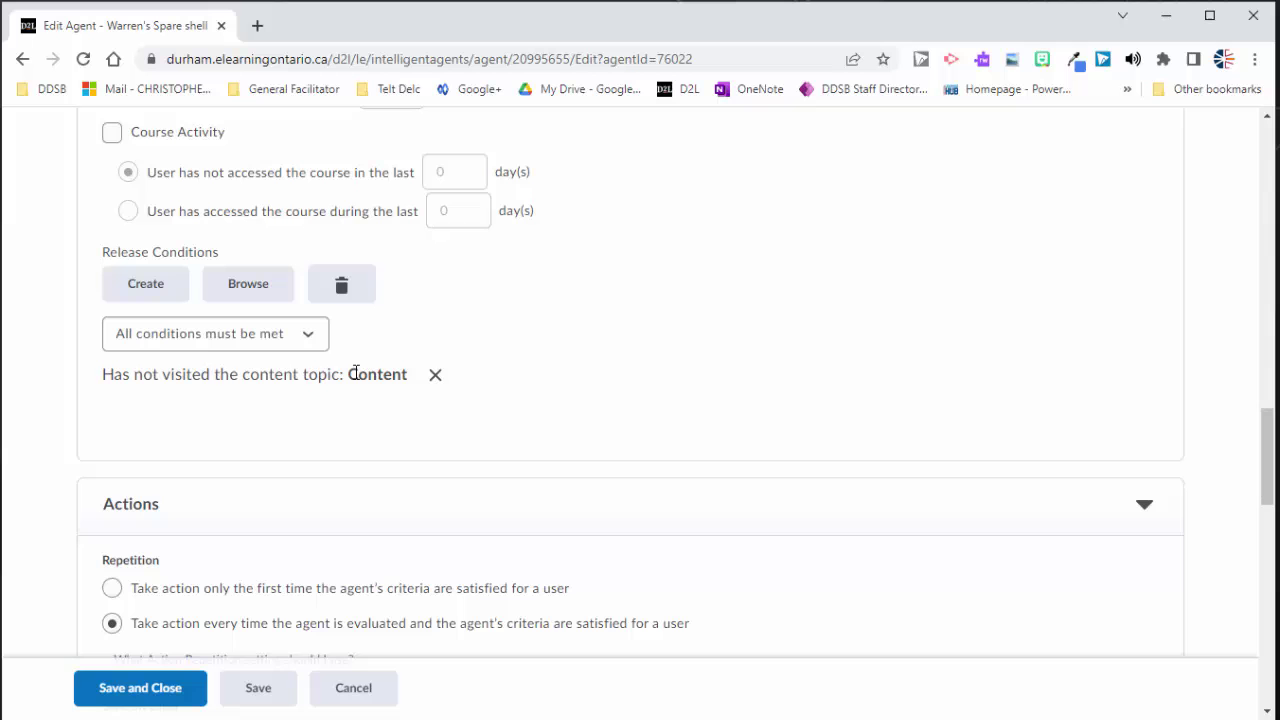
{"action": "scroll", "coordinate": [356, 380], "scroll_direction": "down", "scroll_amount": 5}
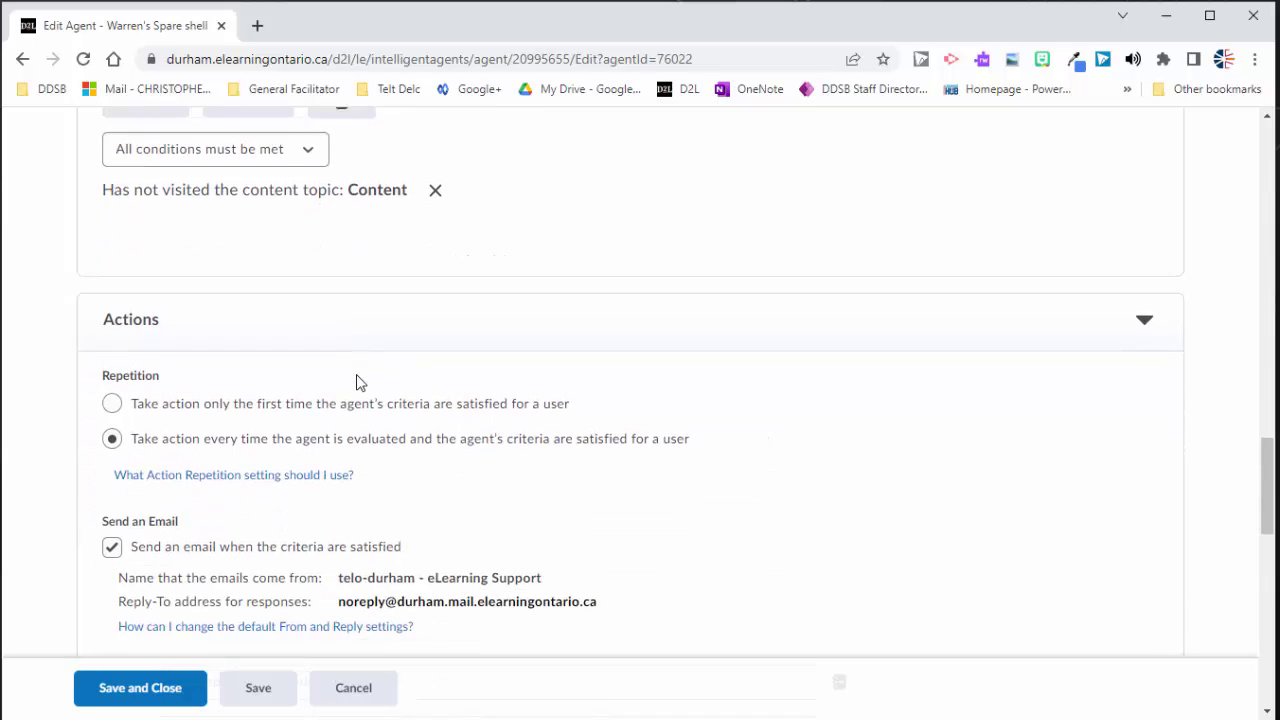
{"action": "scroll", "coordinate": [355, 278], "scroll_direction": "down", "scroll_amount": 4}
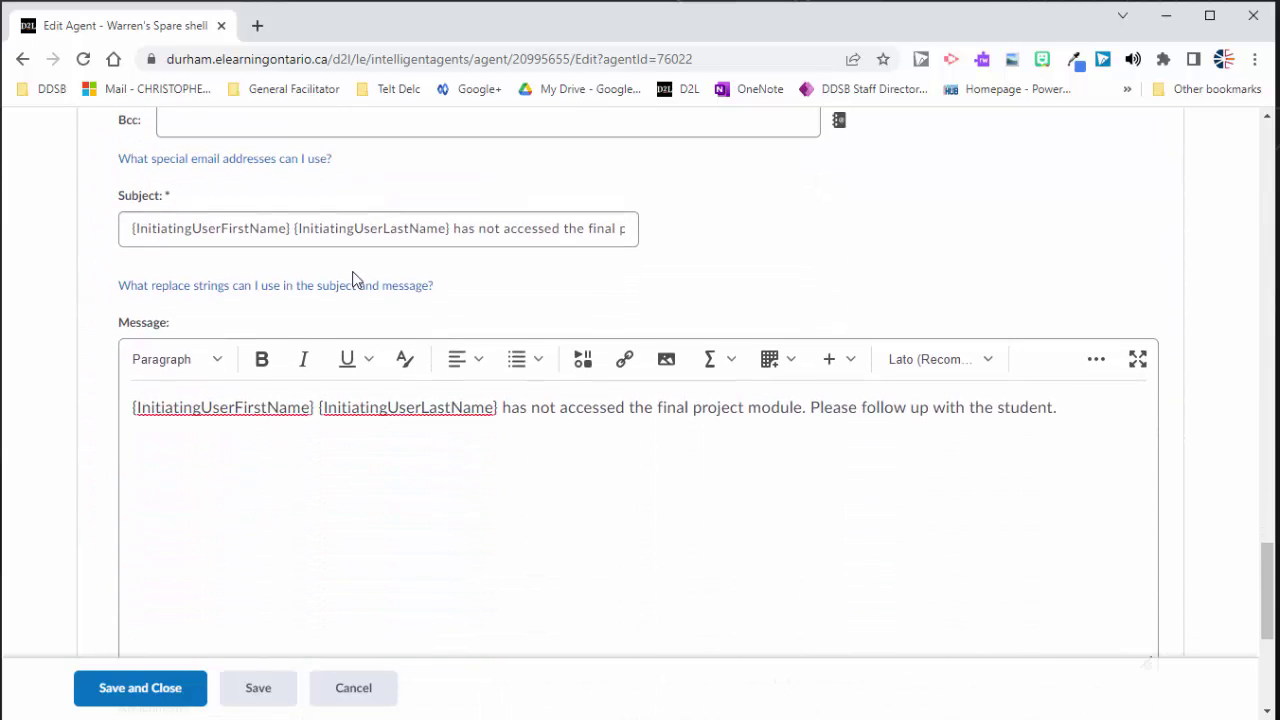
{"action": "scroll", "coordinate": [340, 260], "scroll_direction": "up", "scroll_amount": 2}
{"action": "left_click", "coordinate": [322, 246]}
{"action": "left_click", "coordinate": [225, 203]}
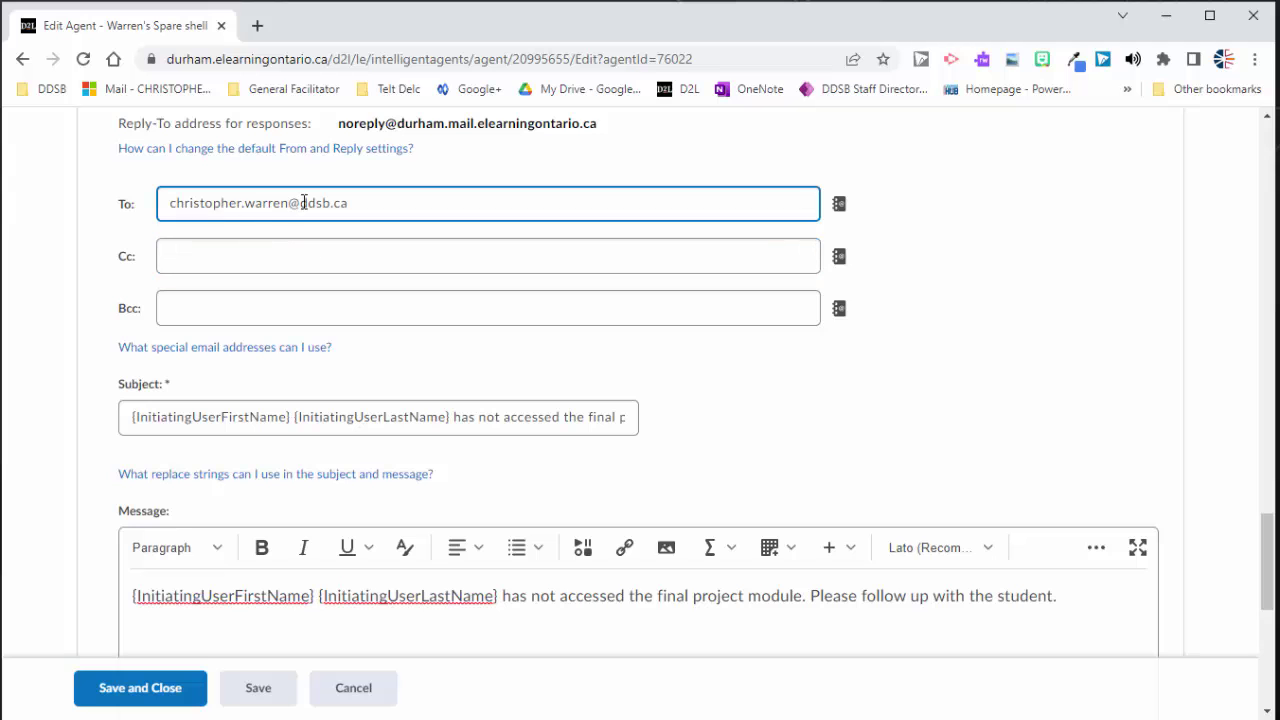
{"action": "scroll", "coordinate": [231, 363], "scroll_direction": "down", "scroll_amount": 3}
{"action": "left_click", "coordinate": [157, 689]}
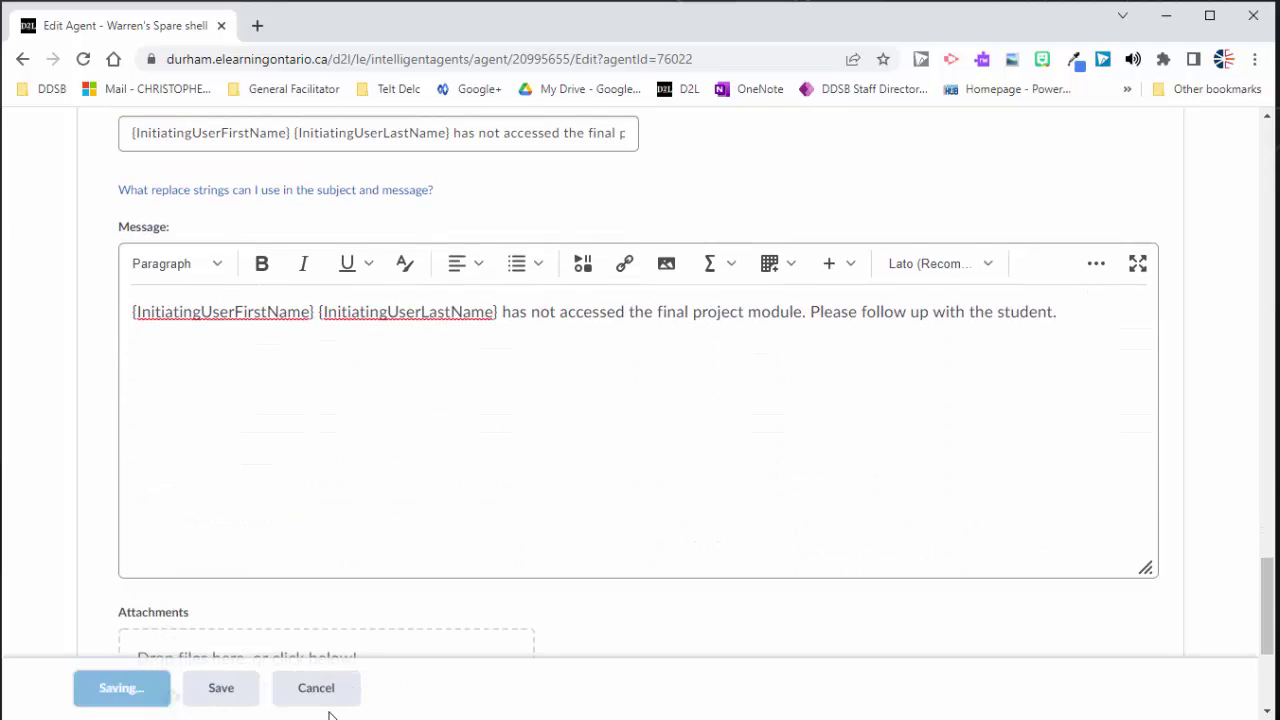
Step: Run the Final ISU Access agent now and acknowledge the submission confirmation
{"action": "scroll", "coordinate": [377, 614], "scroll_direction": "down", "scroll_amount": 1}
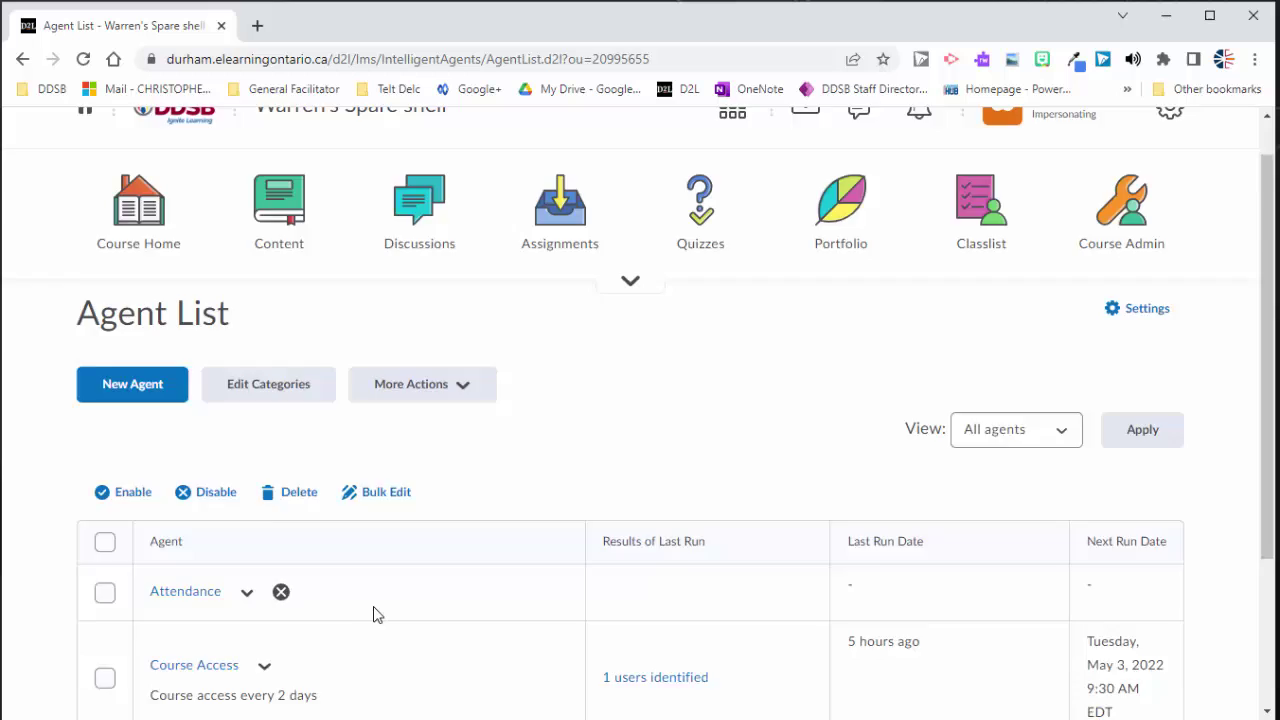
{"action": "scroll", "coordinate": [375, 614], "scroll_direction": "down", "scroll_amount": 2}
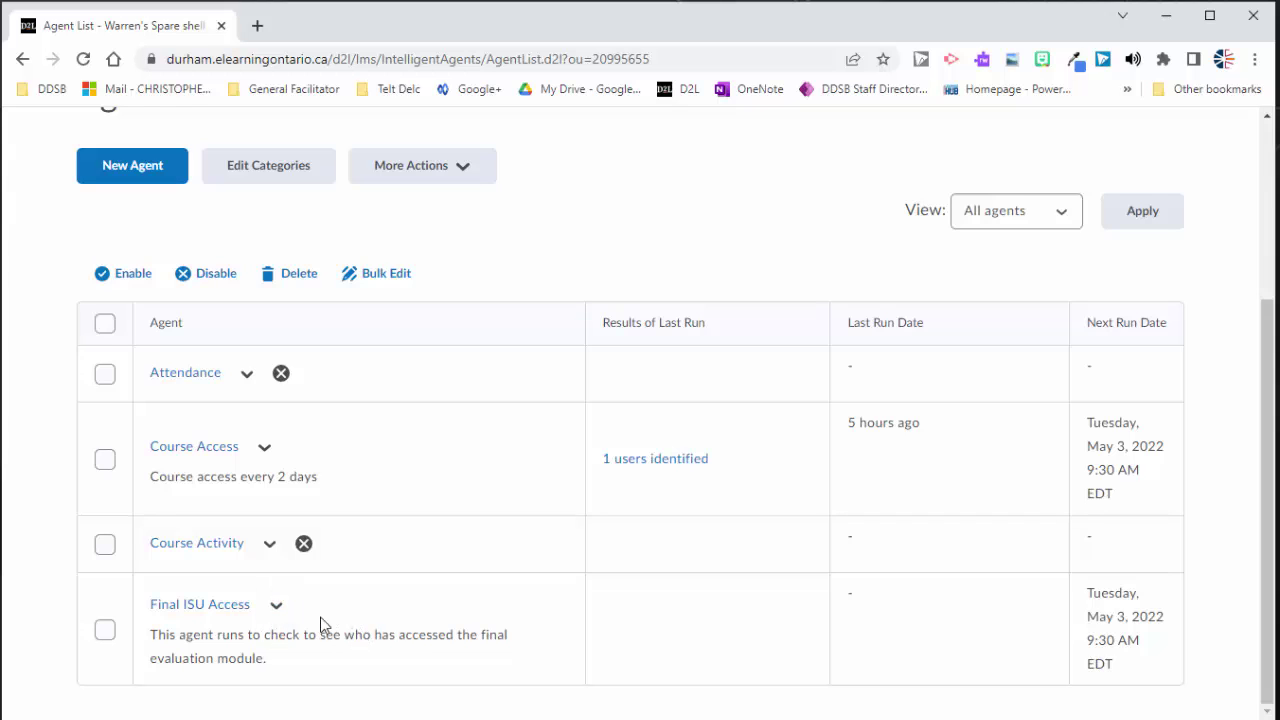
{"action": "left_click", "coordinate": [276, 607]}
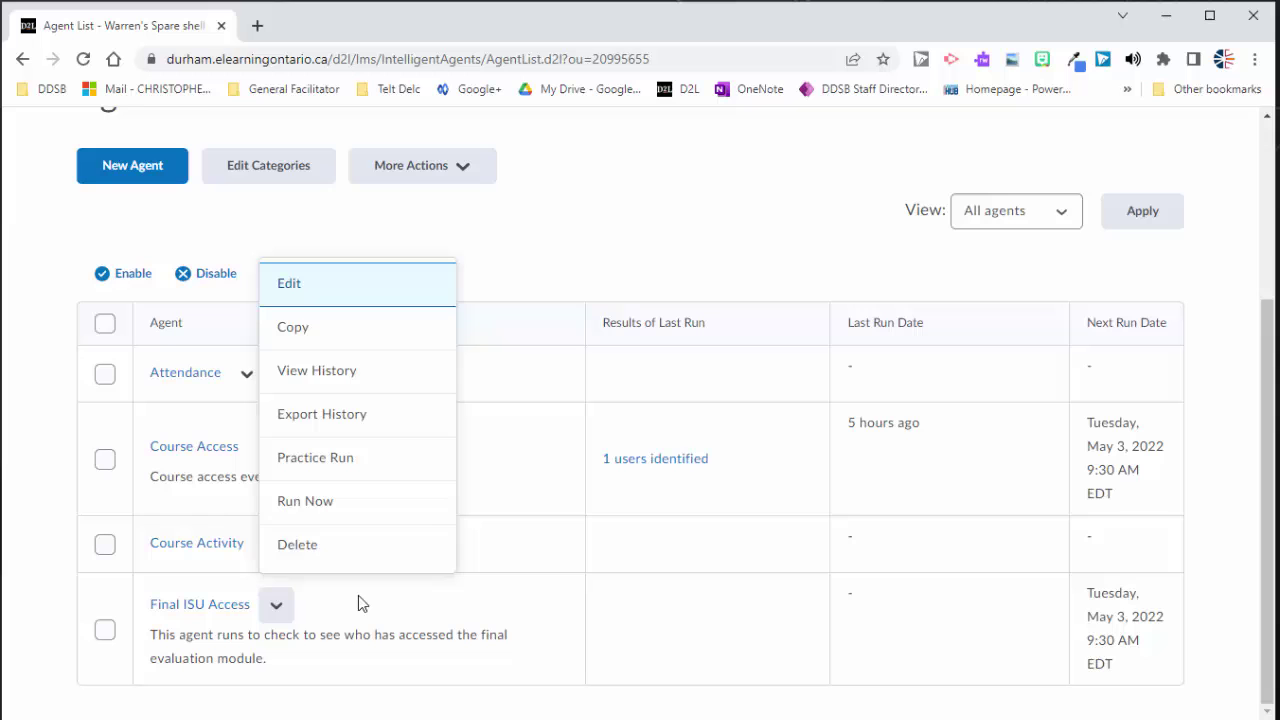
{"action": "left_click", "coordinate": [313, 506]}
{"action": "left_click", "coordinate": [470, 392]}
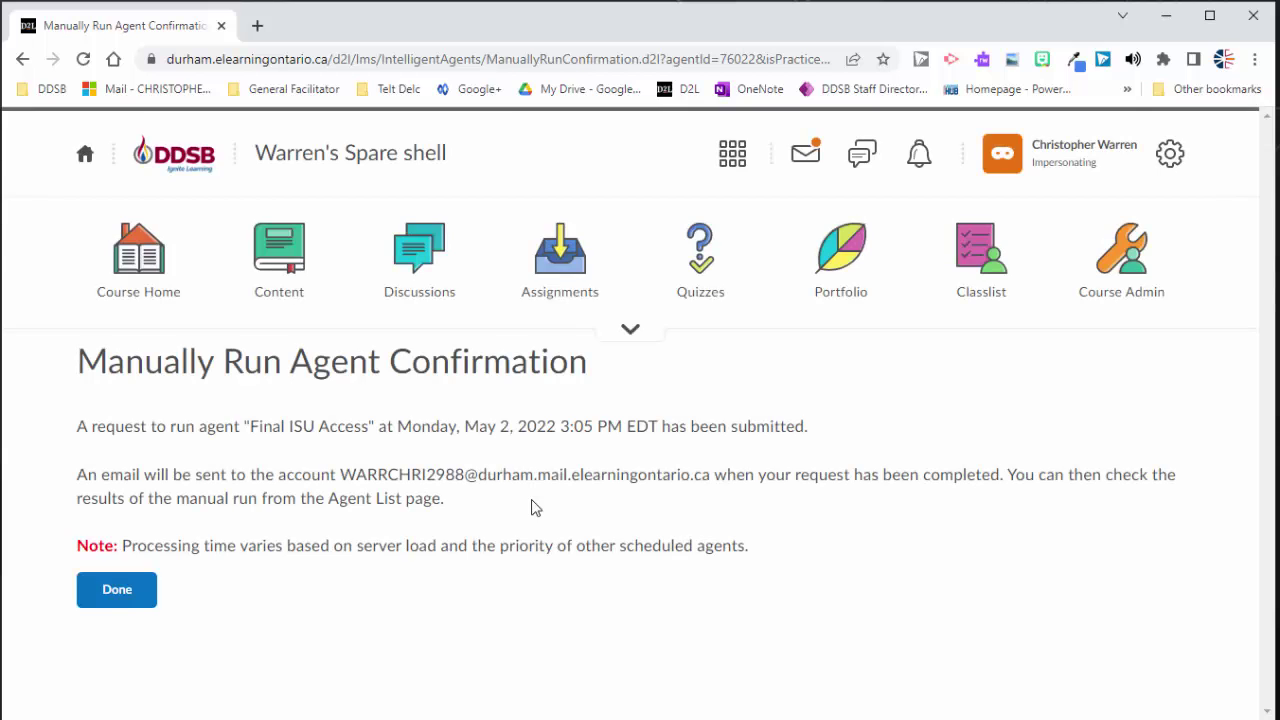
{"action": "left_click", "coordinate": [110, 600]}
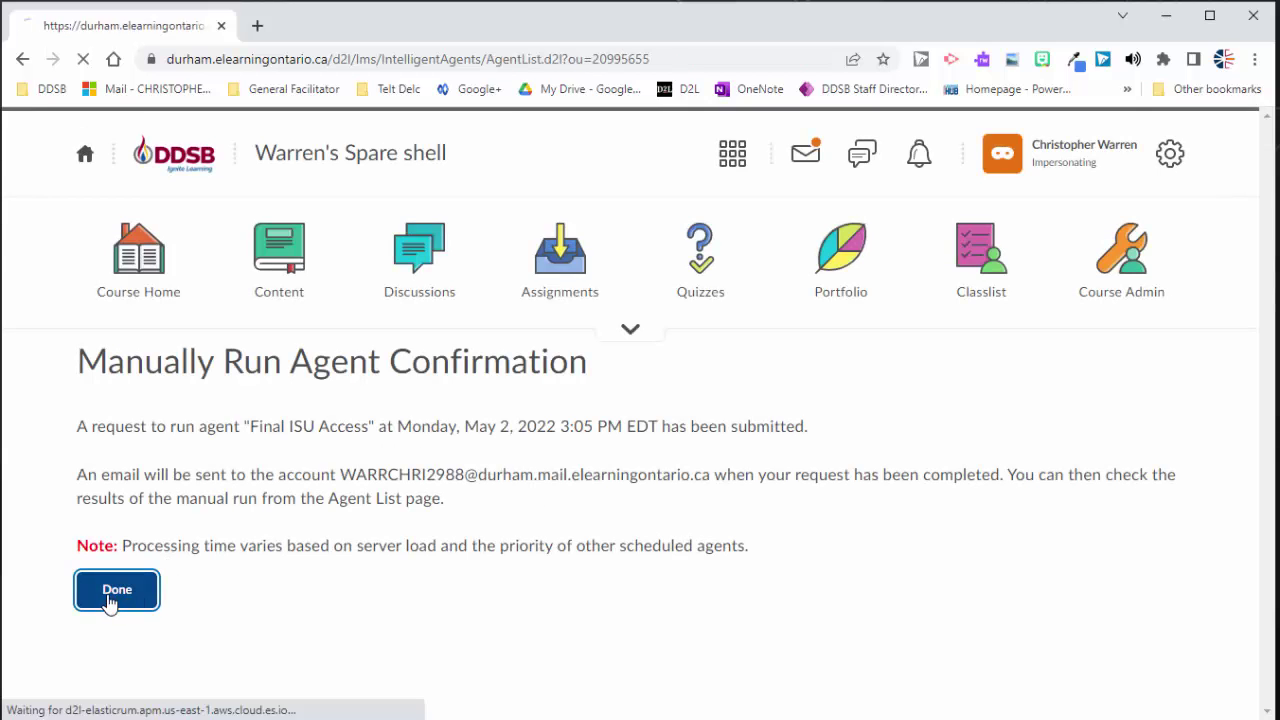
Step: Reload the Agent List and confirm Final ISU Access last ran just now
{"action": "scroll", "coordinate": [401, 603], "scroll_direction": "down", "scroll_amount": 2}
{"action": "scroll", "coordinate": [401, 603], "scroll_direction": "down", "scroll_amount": 1}
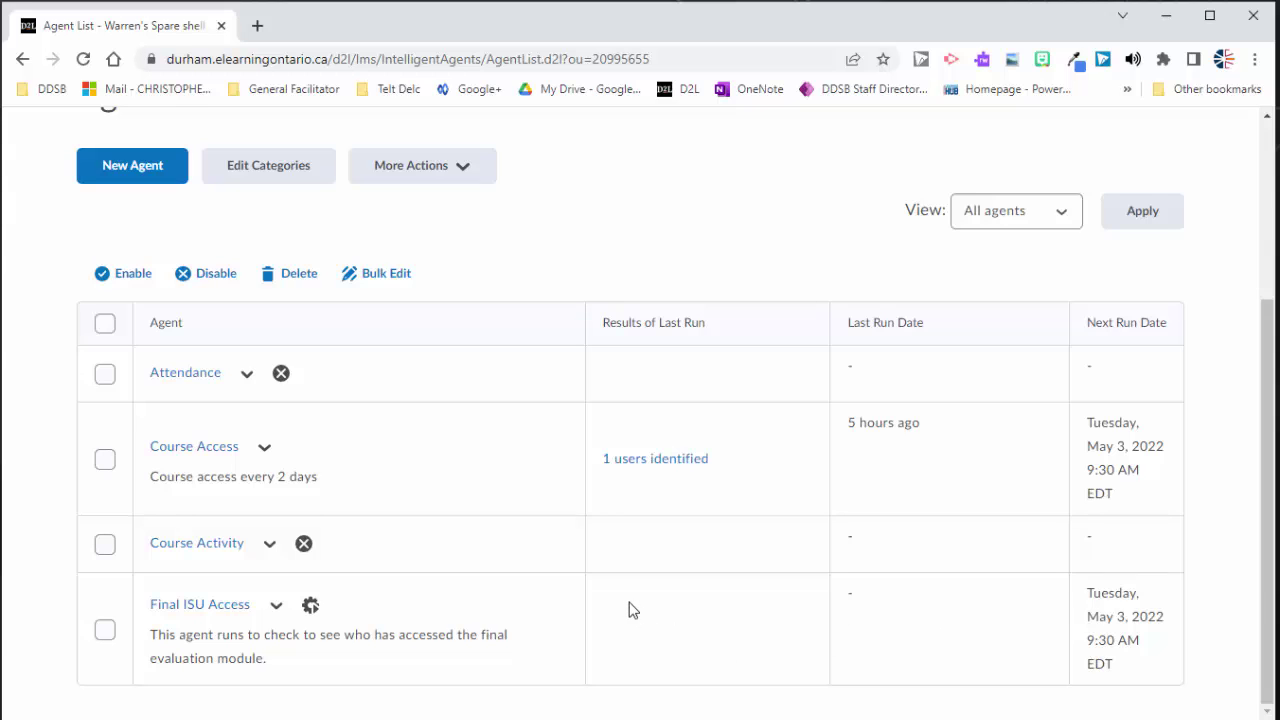
{"action": "mouse_move", "coordinate": [310, 612]}
{"action": "left_click", "coordinate": [83, 60]}
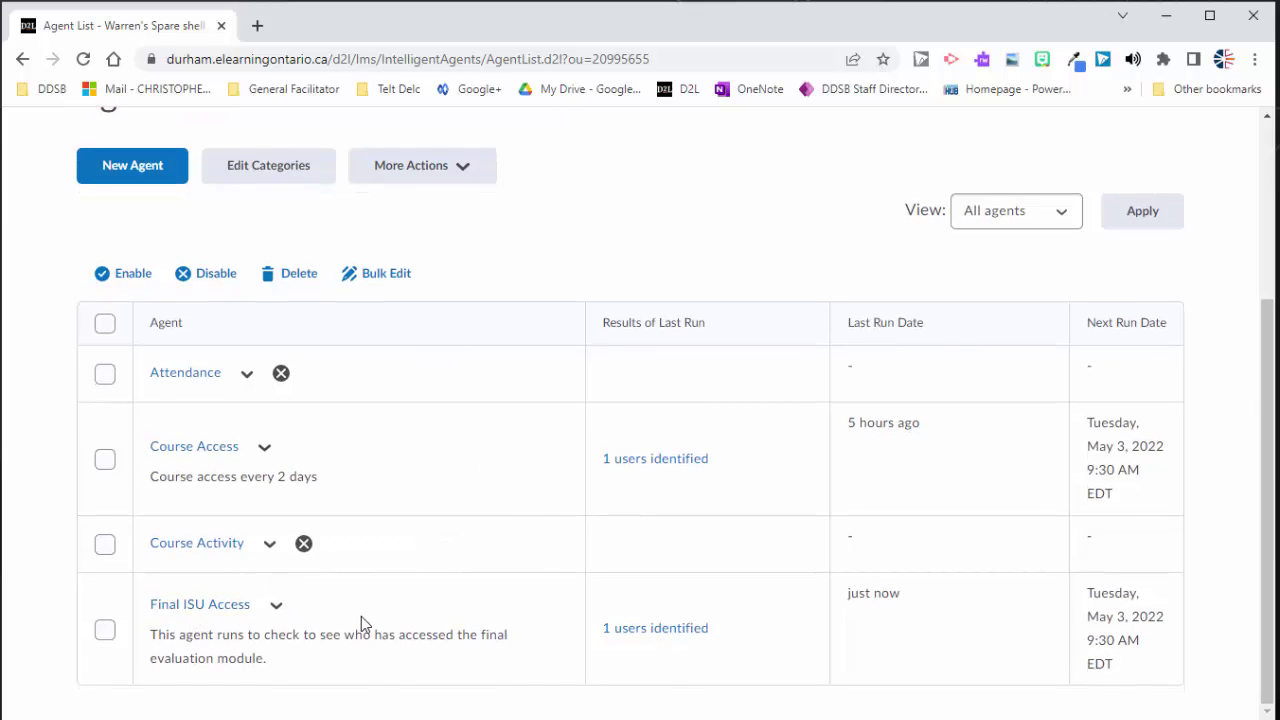
{"action": "left_click_drag", "start_coordinate": [858, 596], "coordinate": [905, 602]}
{"action": "left_click", "coordinate": [905, 602]}
Step: Open the '1 users identified' results and check the flagged student's name
{"action": "left_click", "coordinate": [660, 628]}
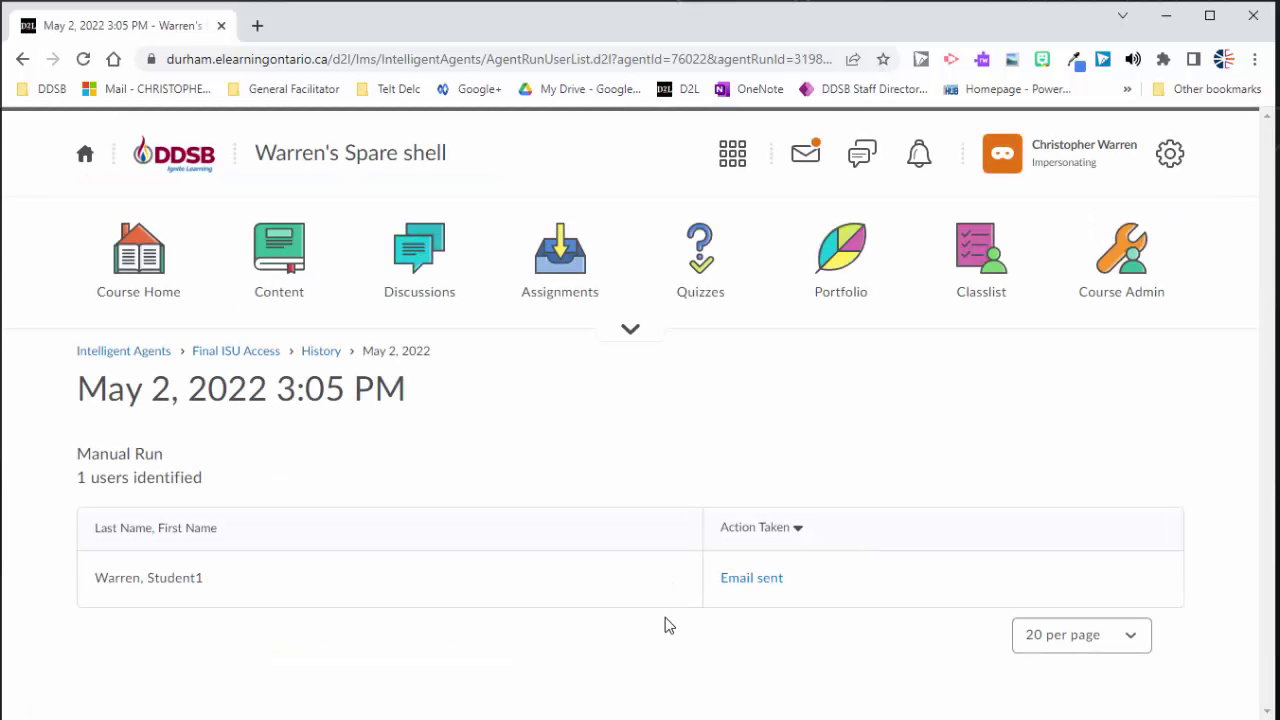
{"action": "left_click_drag", "start_coordinate": [98, 585], "coordinate": [207, 582]}
{"action": "left_click", "coordinate": [207, 582]}
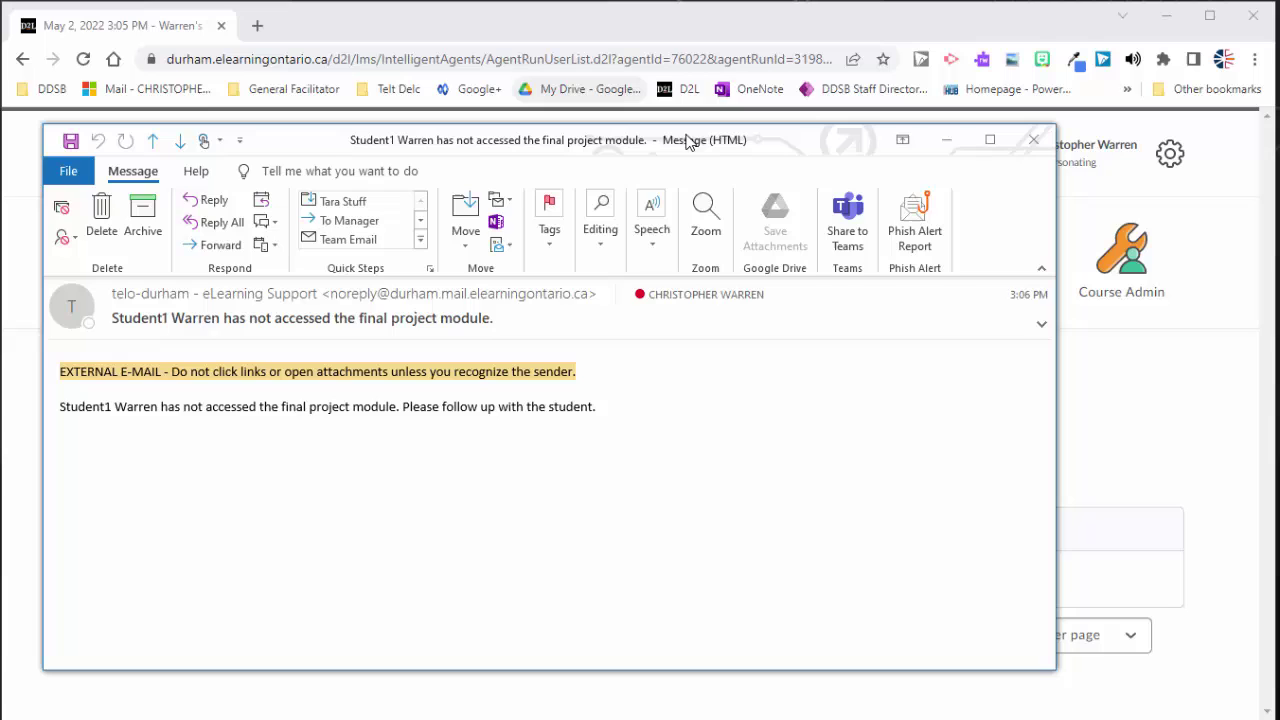
Step: Move and resize the Outlook reminder email, read the student's name, then close it
{"action": "left_click_drag", "start_coordinate": [788, 136], "coordinate": [871, 80]}
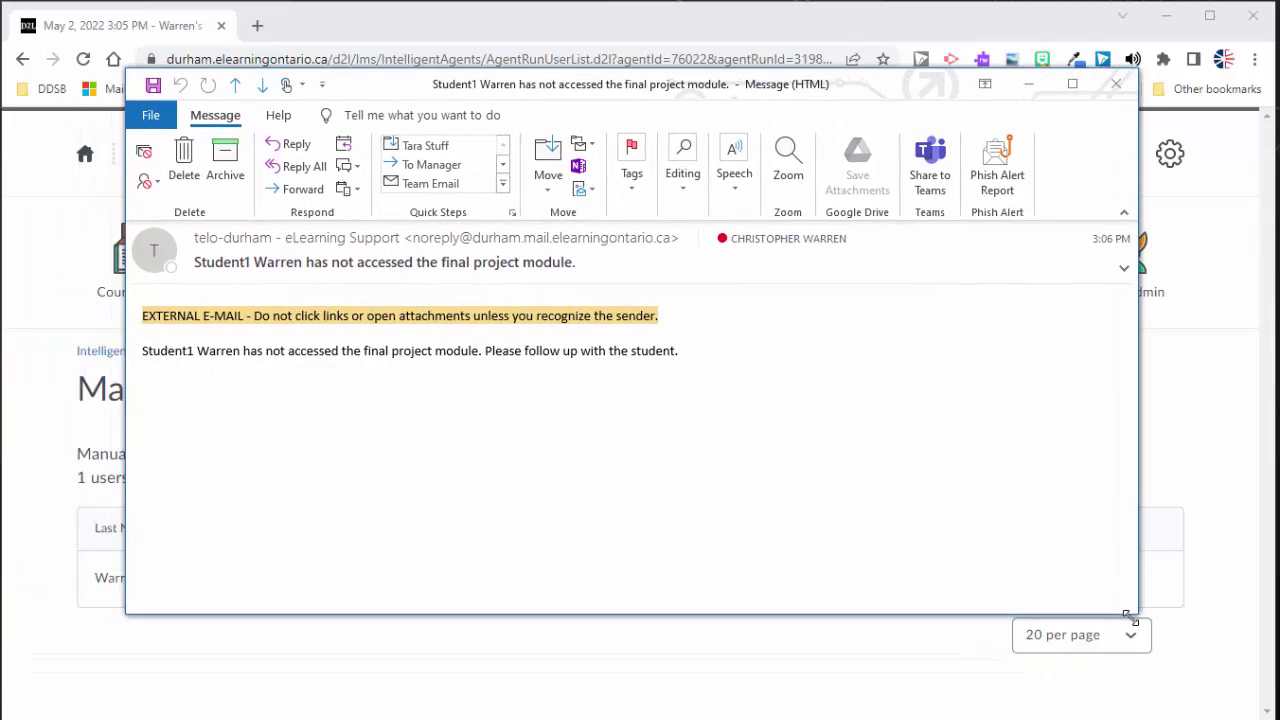
{"action": "left_click_drag", "start_coordinate": [1130, 618], "coordinate": [982, 670]}
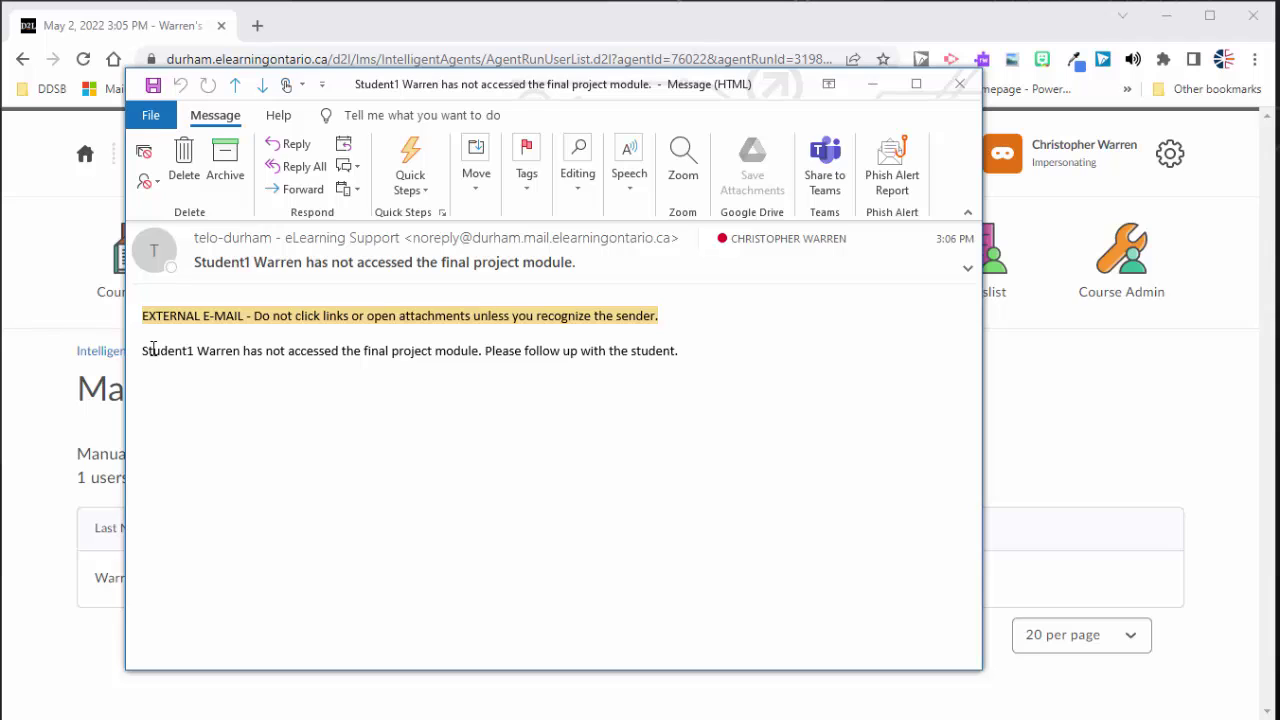
{"action": "double_click", "coordinate": [205, 355]}
{"action": "left_click", "coordinate": [268, 357]}
{"action": "left_click", "coordinate": [958, 85]}
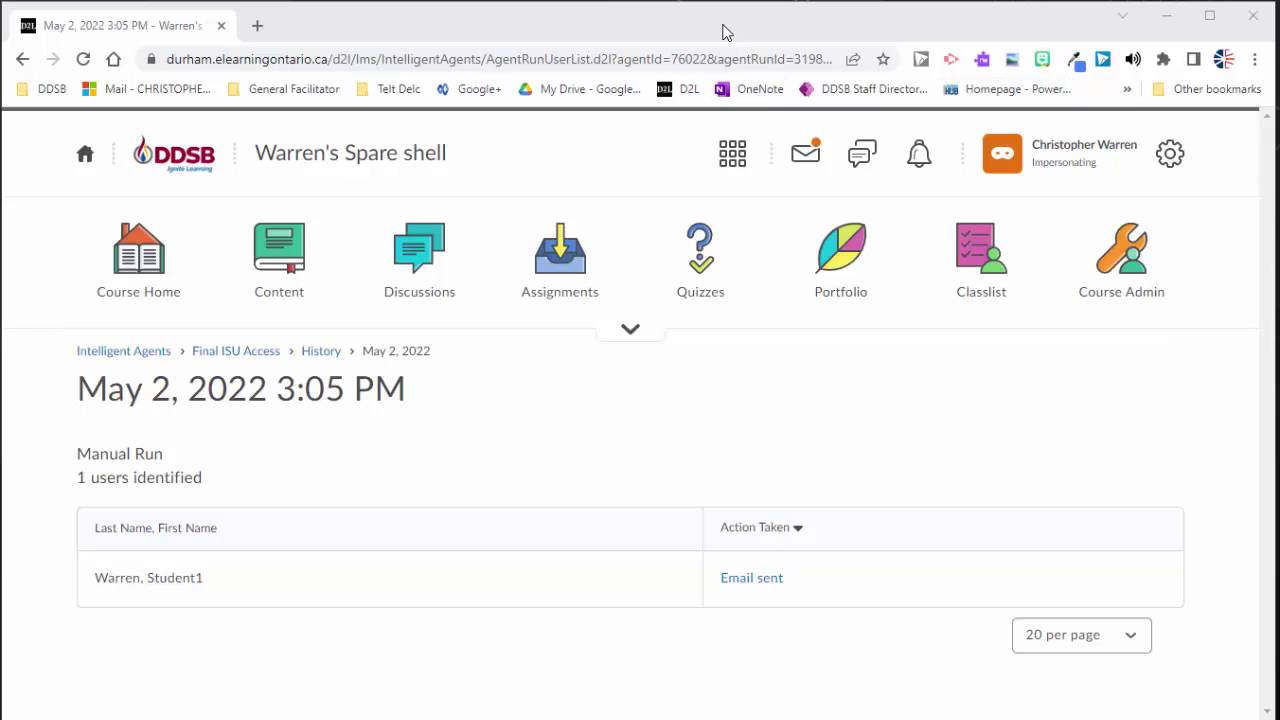